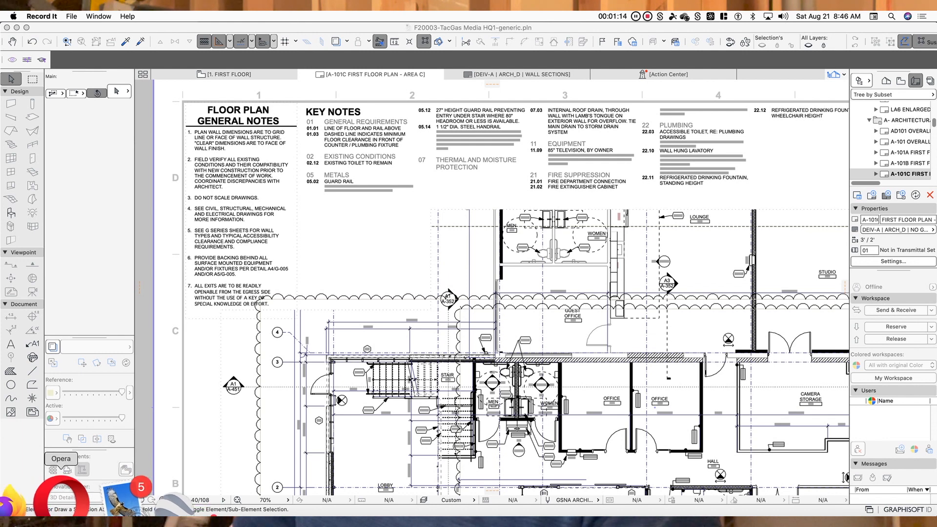
Switch to Opera and view the Archicad product entries on the Central Innovation website
left_click(79, 508)
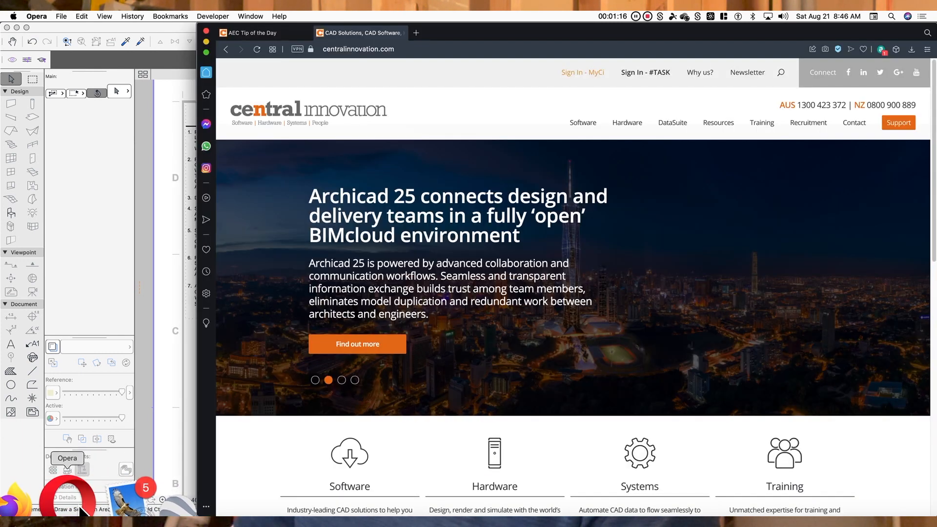
left_click_drag(669, 28, 595, 29)
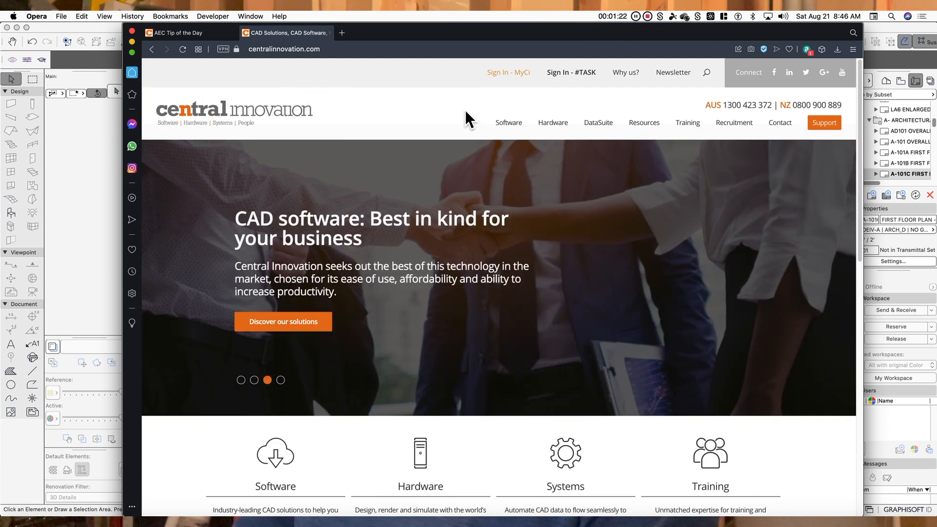
mouse_move(510, 124)
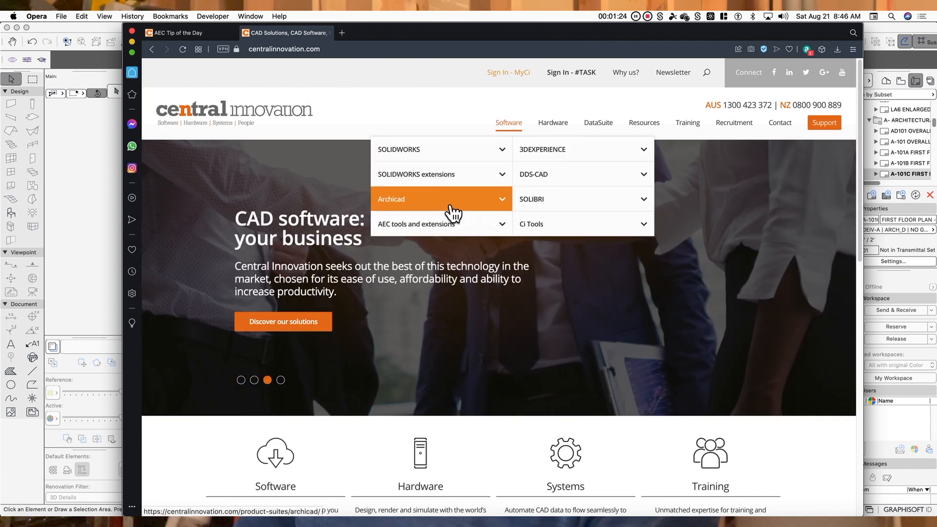
left_click(472, 214)
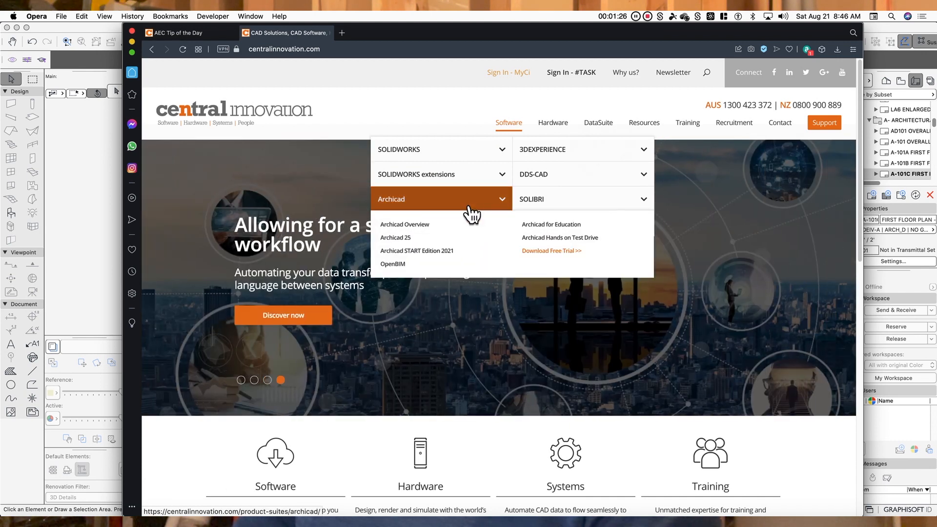
left_click(432, 95)
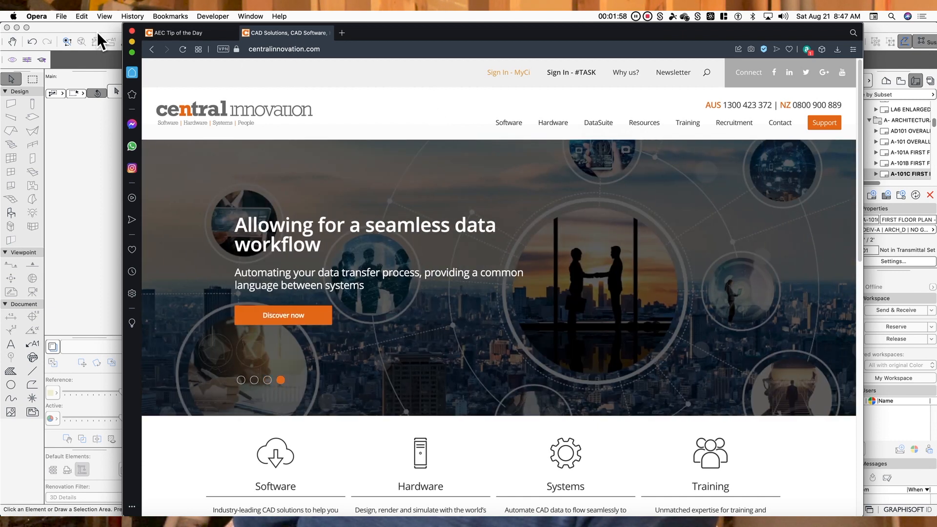
Switch back to Archicad and examine the key notes schedule on the A-101C first floor plan layout
left_click(97, 31)
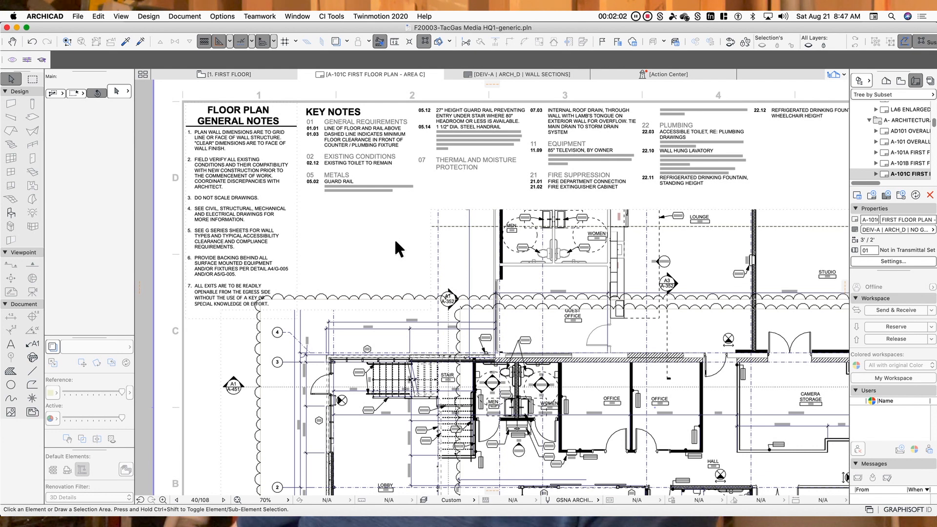
left_click(349, 147)
middle_click_drag(382, 209, 325, 324)
scroll(380, 147, "up", 3)
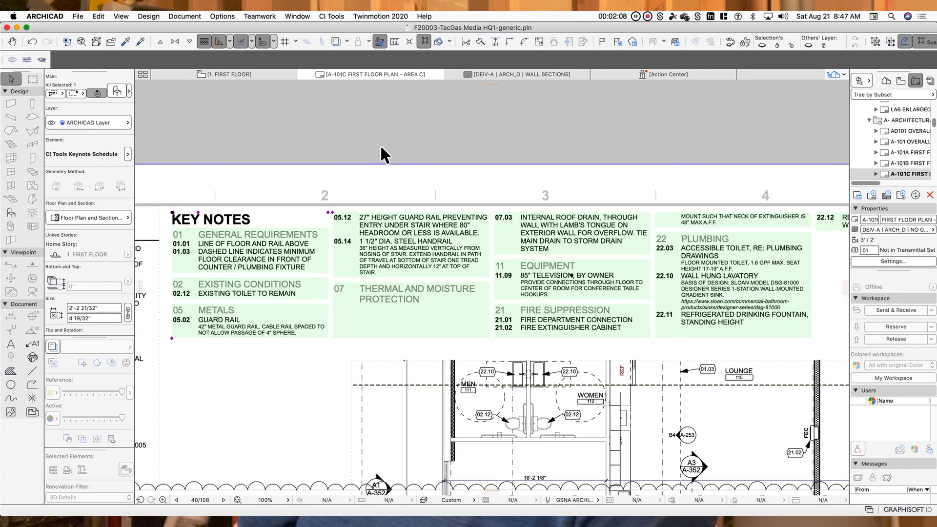
left_click(223, 180)
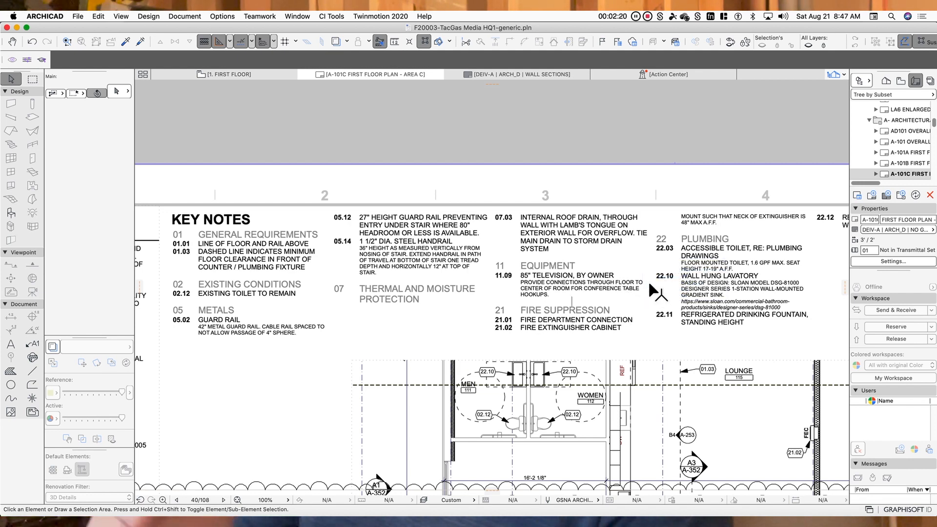
middle_click_drag(756, 314, 726, 315)
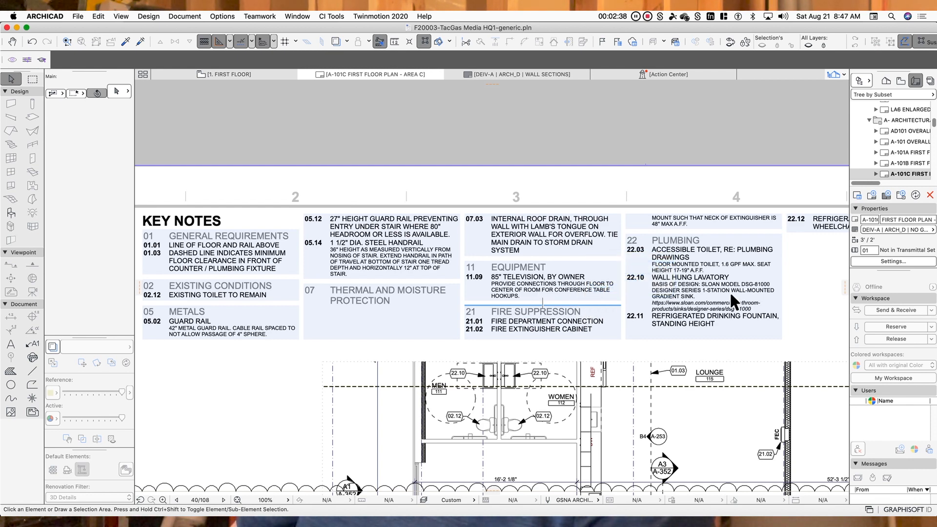
scroll(732, 291, "up", 3)
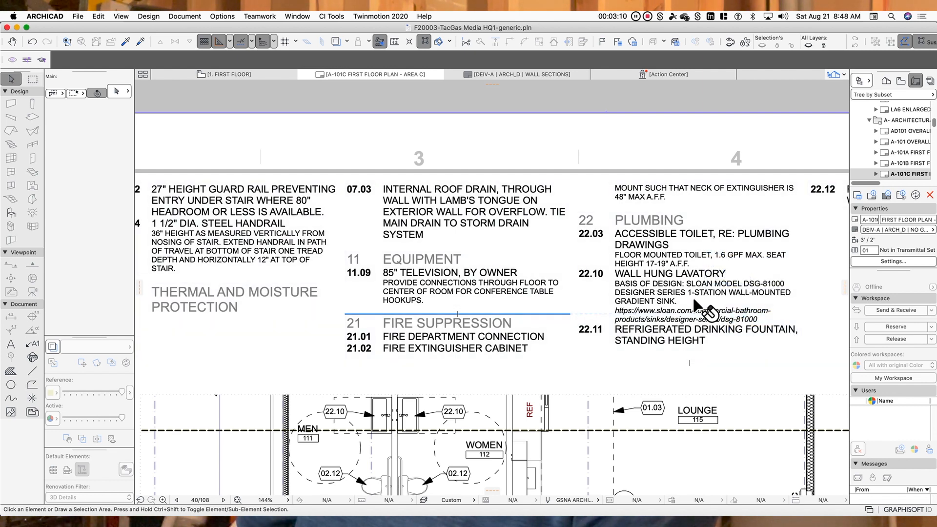
scroll(697, 303, "down", 6)
scroll(659, 312, "down", 3)
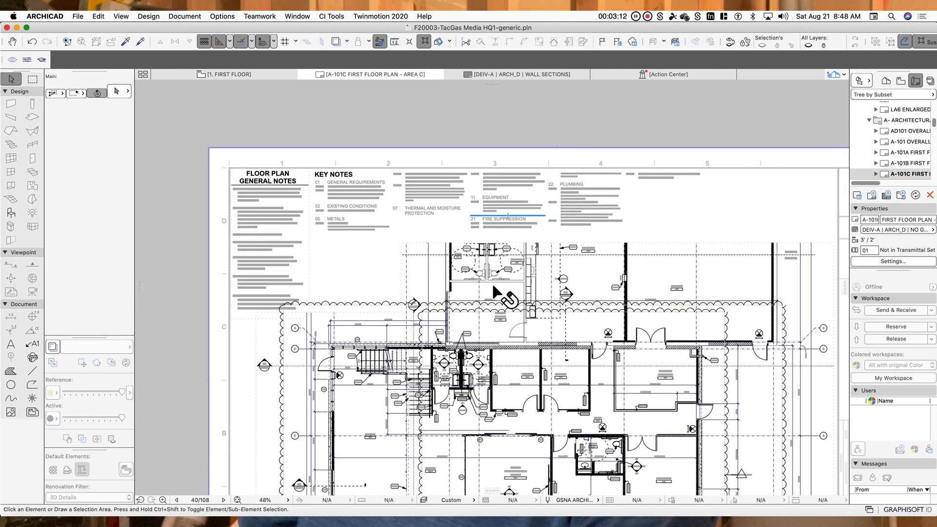
Open the source view of the first floor plan drawing placed on the A-101C layout
left_click(504, 297)
right_click(503, 290)
left_click(527, 318)
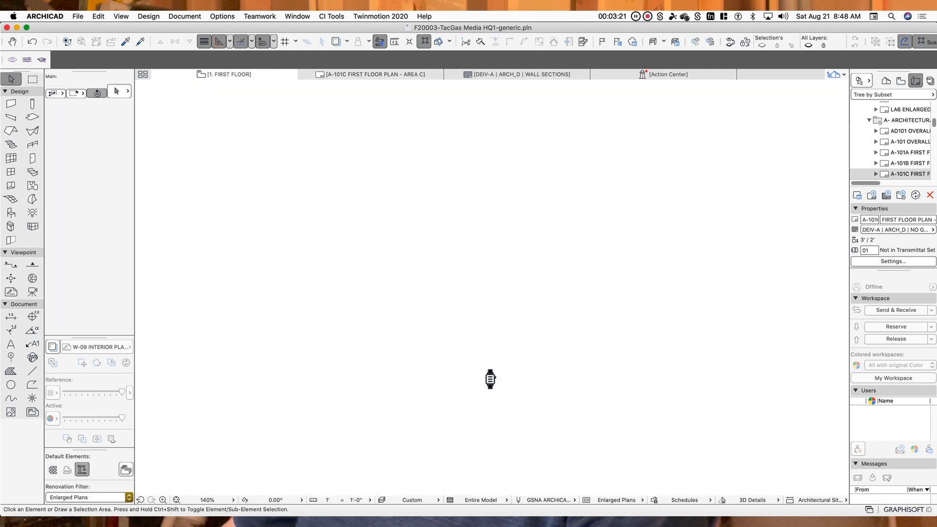
scroll(583, 331, "up", 6)
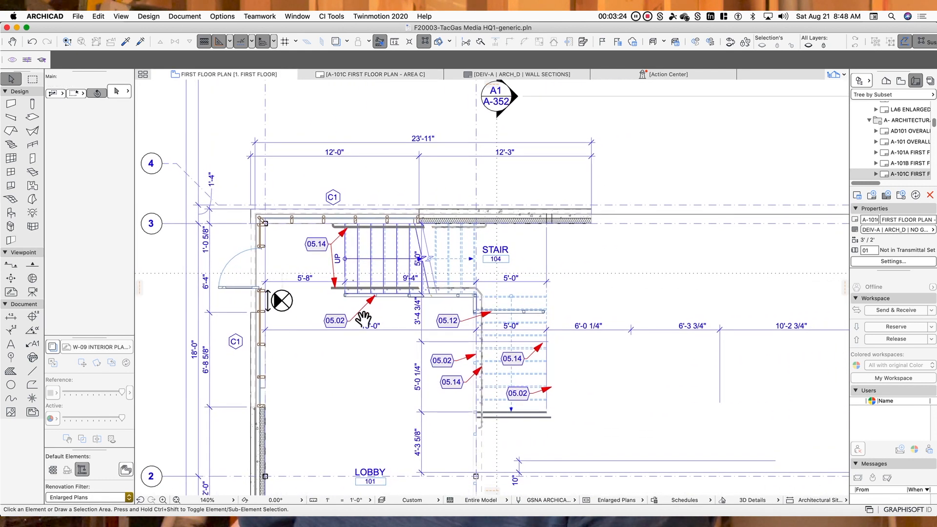
Open the settings of the 05.02 keynote label below the stair and review its keynote key options
left_click(342, 317)
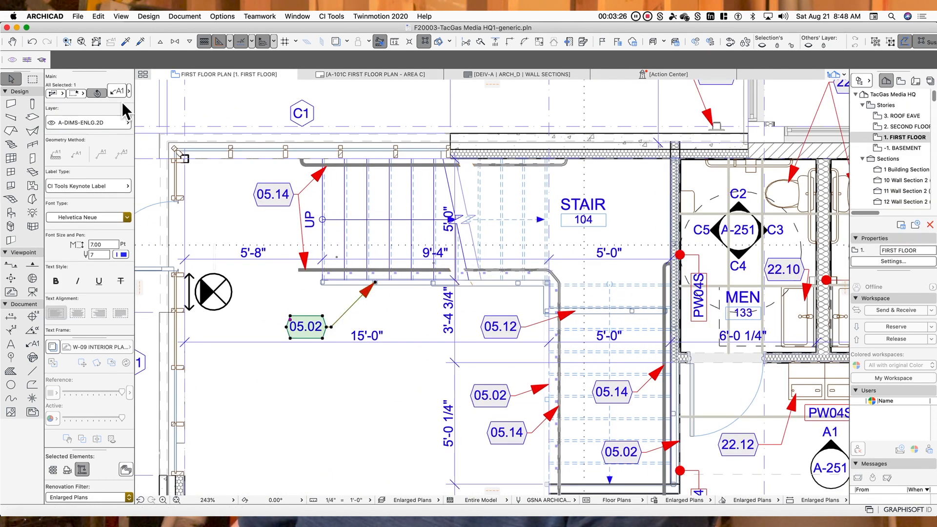
key("super+t")
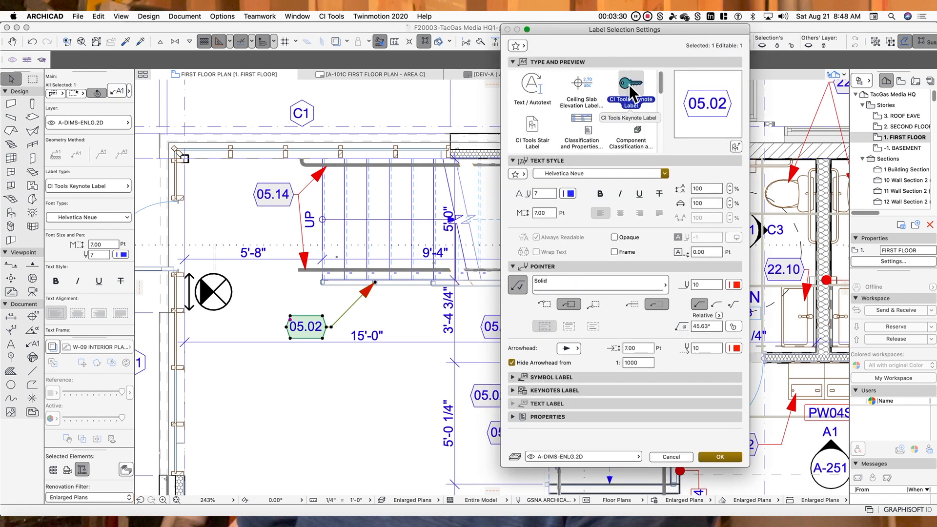
left_click(514, 391)
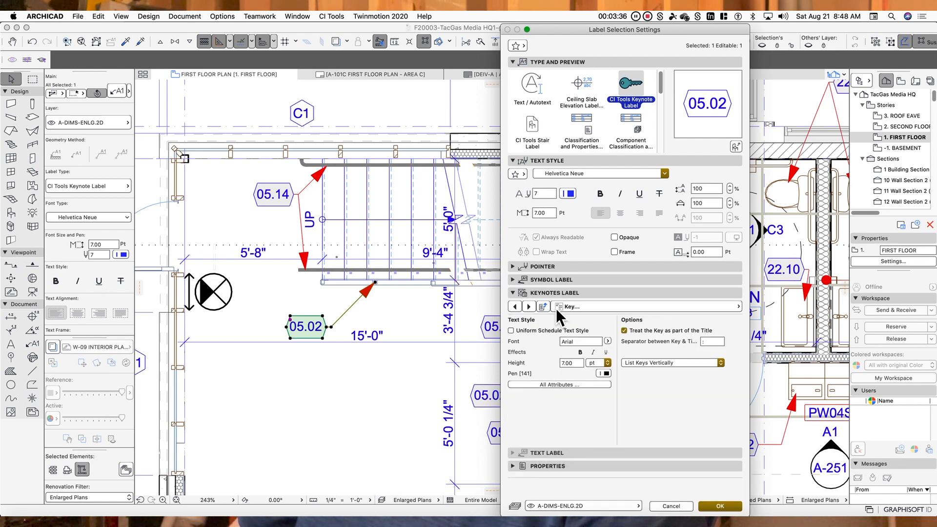
left_click(688, 308)
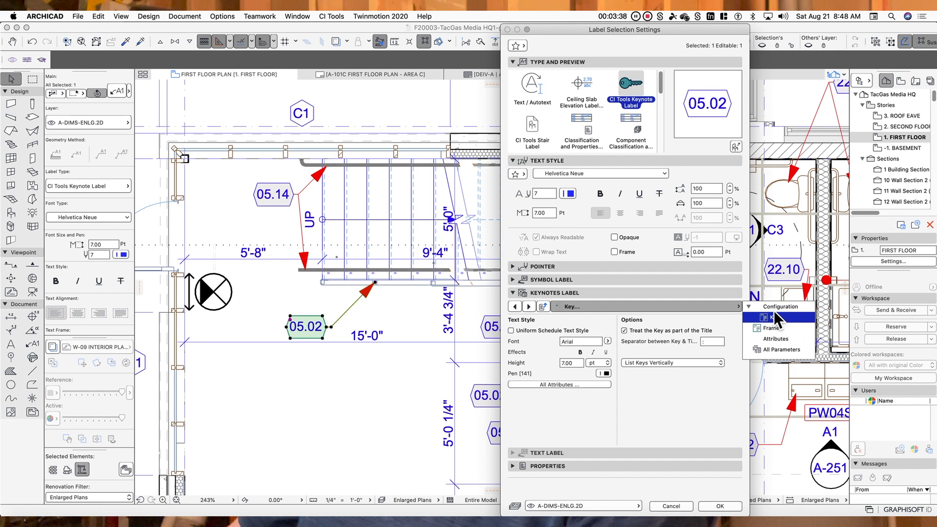
Review the keynote label's frame options and shape choices, keep Hexagon, accept the settings and deselect the label
left_click(769, 328)
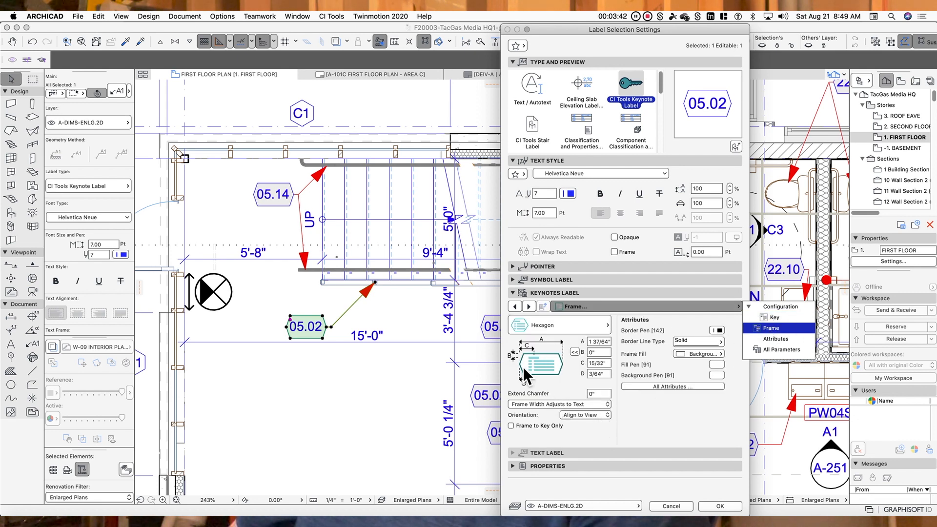
left_click(549, 329)
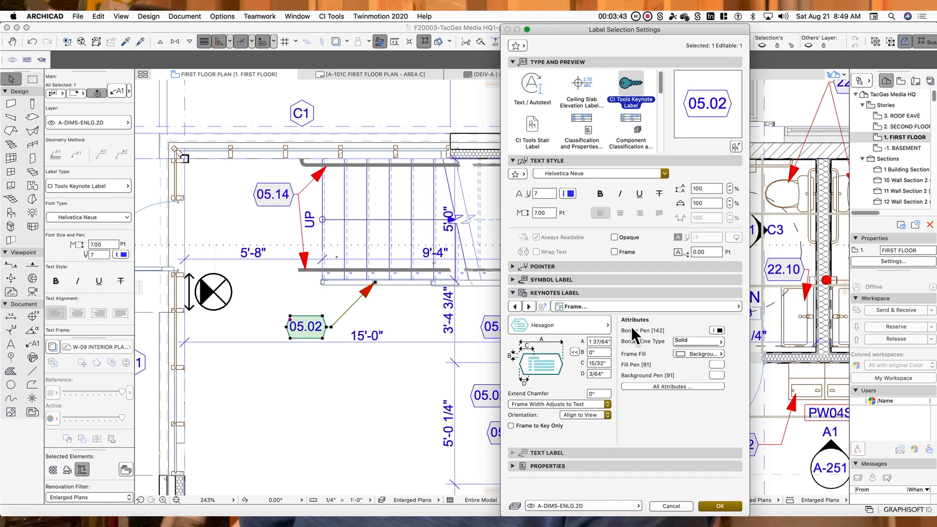
left_click(584, 326)
left_click(561, 484)
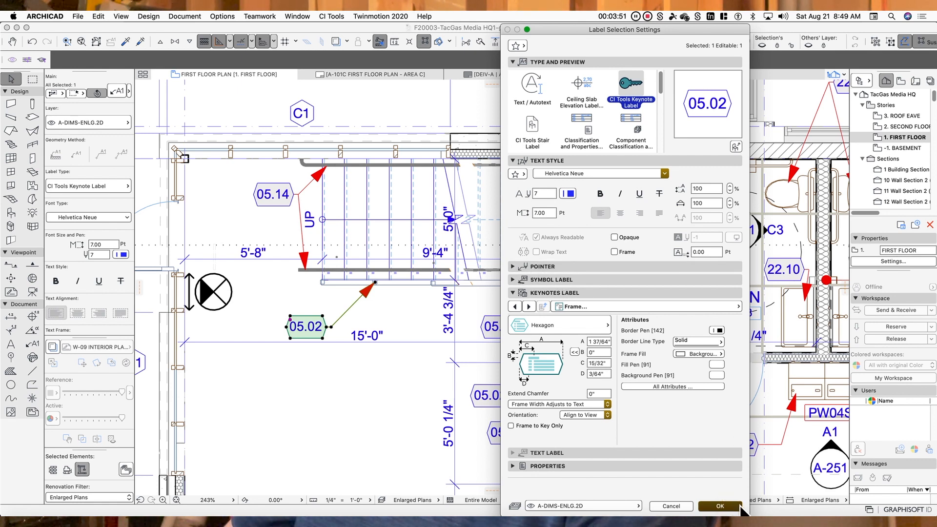
left_click(720, 506)
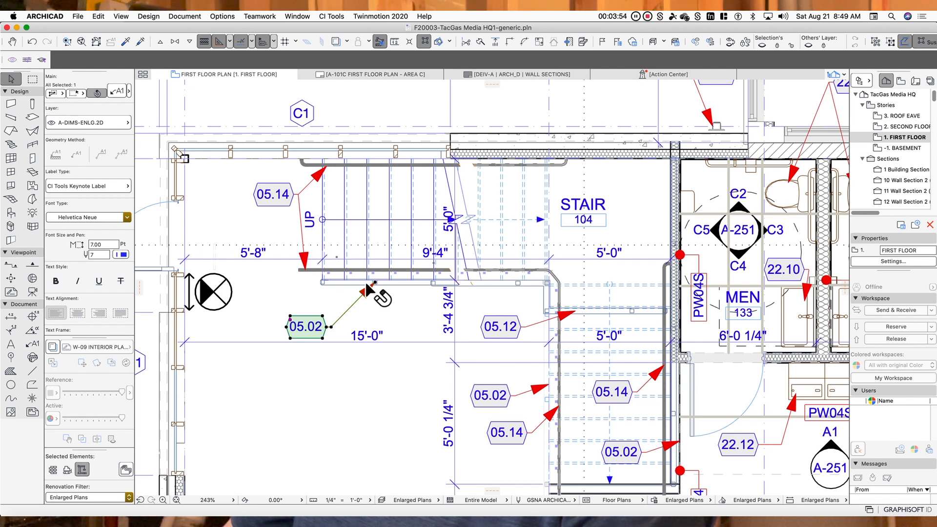
key("Escape")
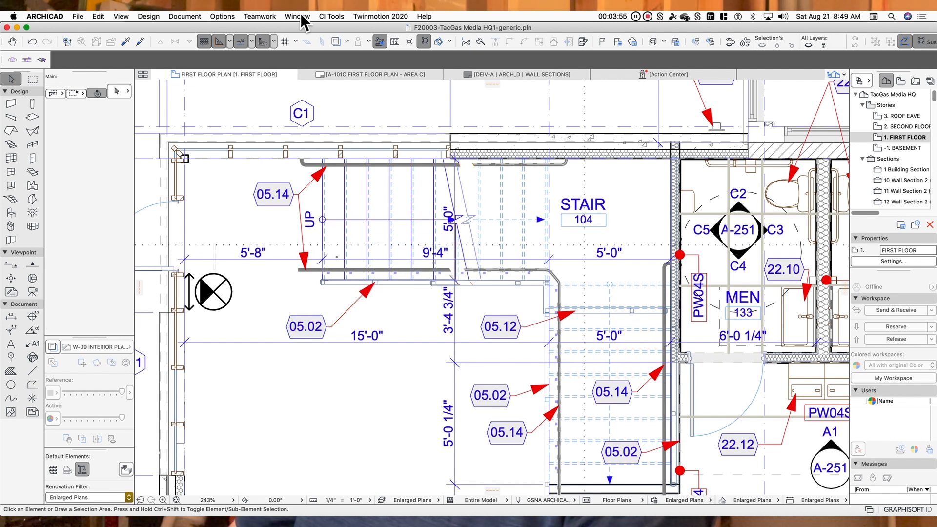
Display the CI Tools Keynotes Palette beside the floor plan
left_click(338, 15)
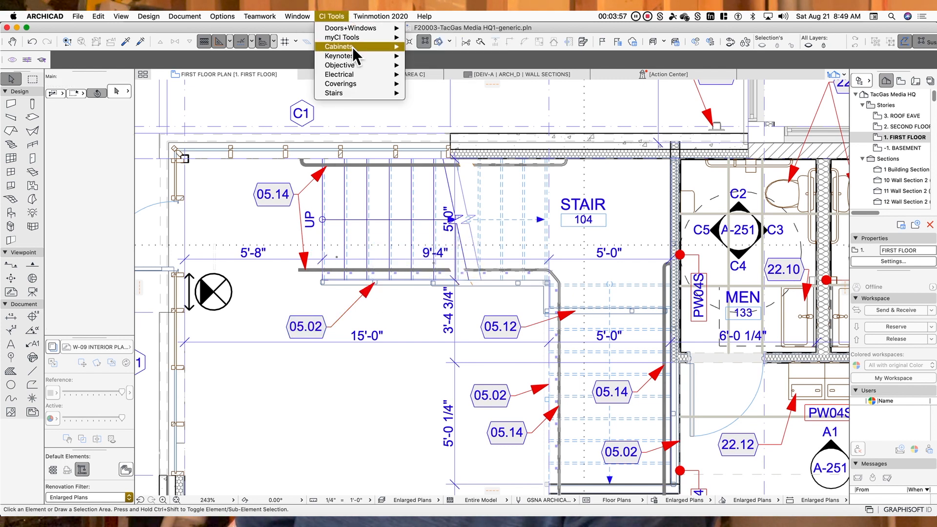
mouse_move(358, 56)
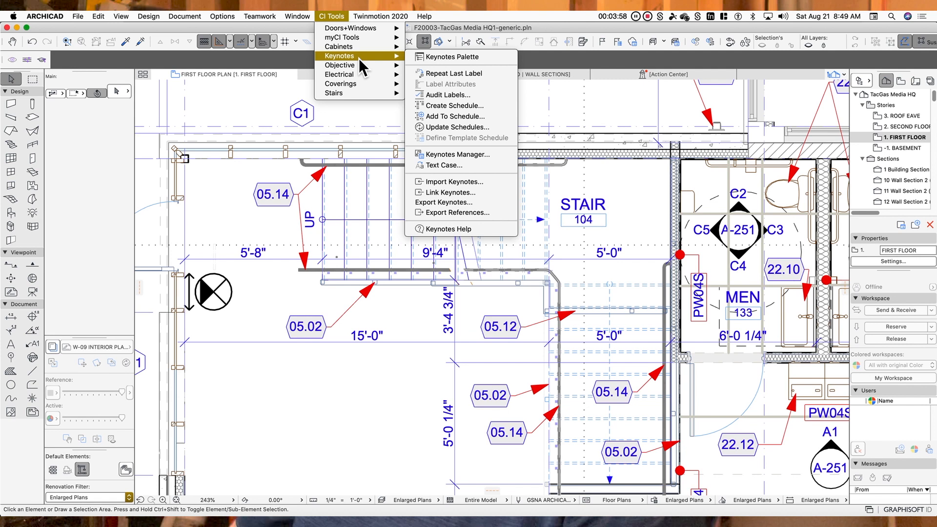
left_click(459, 59)
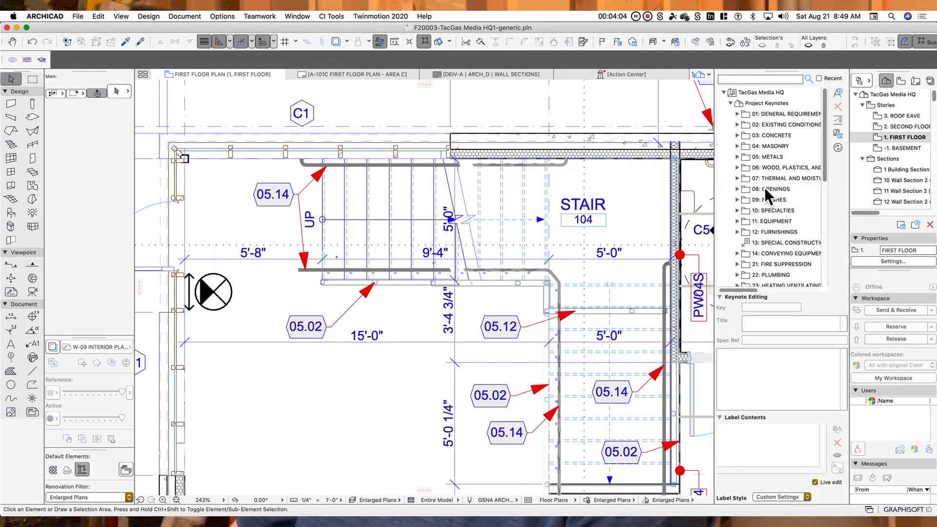
Inspect the editing fields of keynote 12.01 under 12: FURNISHINGS and the label contents of the 05.02 label below the stair
left_click(738, 232)
left_click(787, 242)
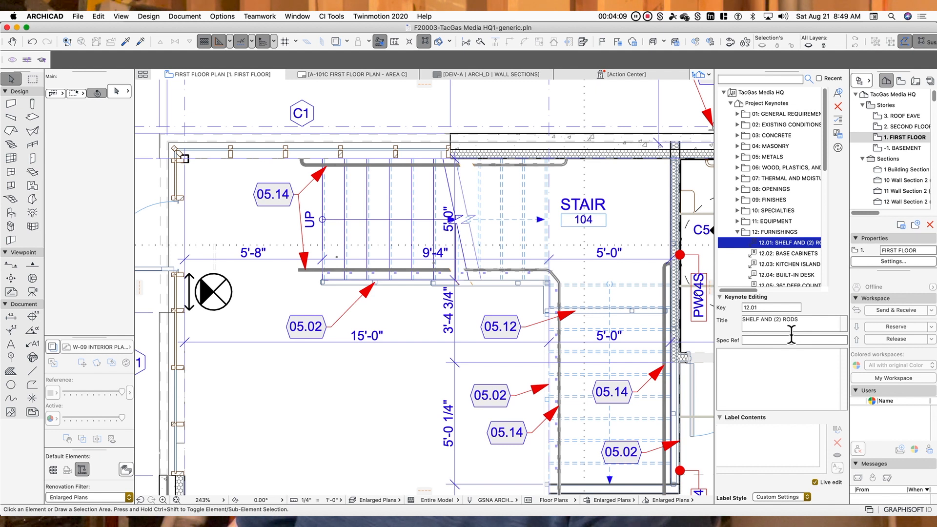
left_click(768, 307)
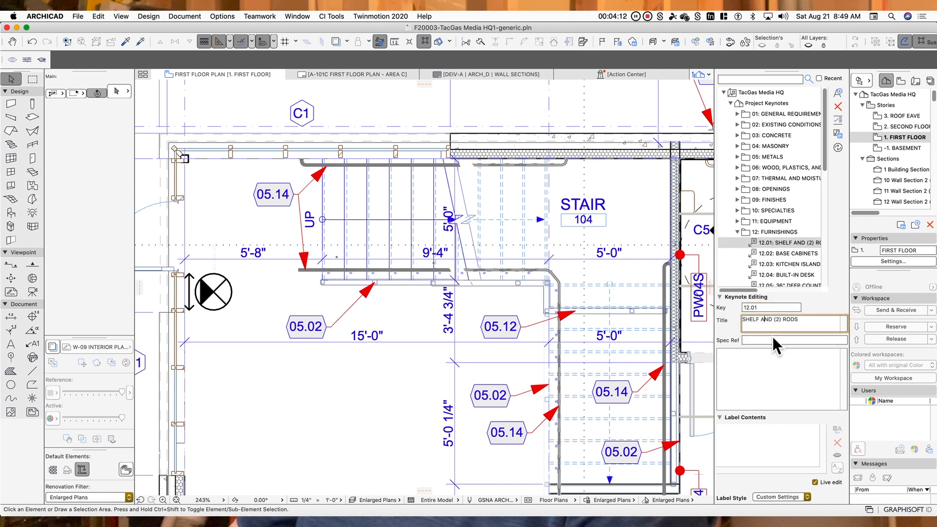
left_click(772, 368)
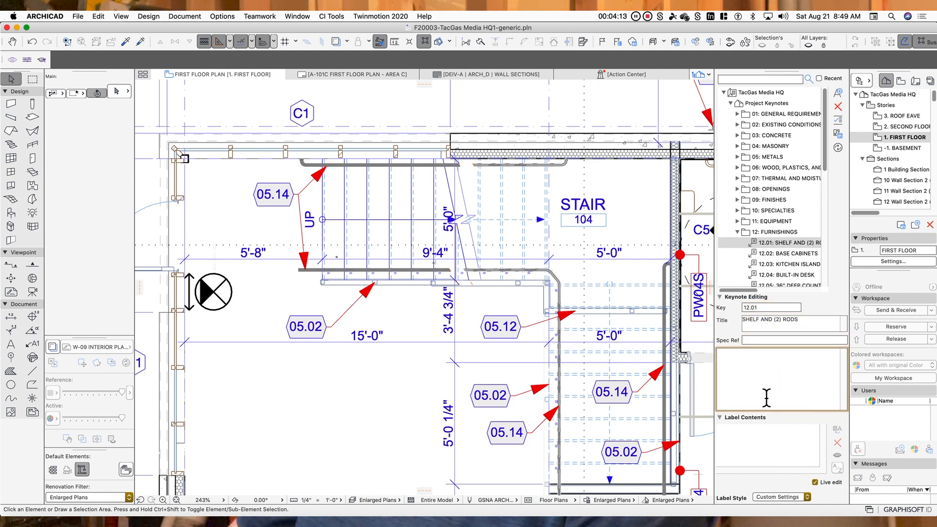
left_click(330, 323)
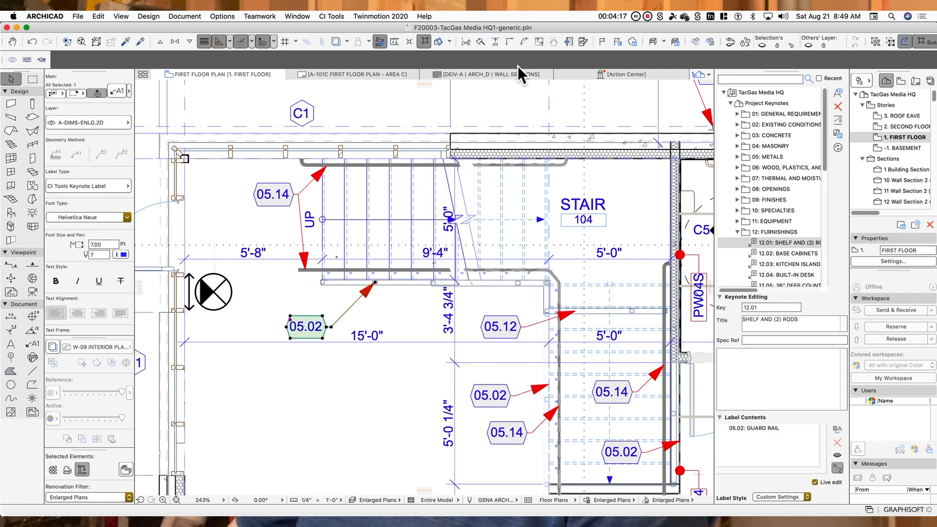
Return to the A-101C layout, review the available CI Tools keynote commands and view the whole sheet
left_click(365, 75)
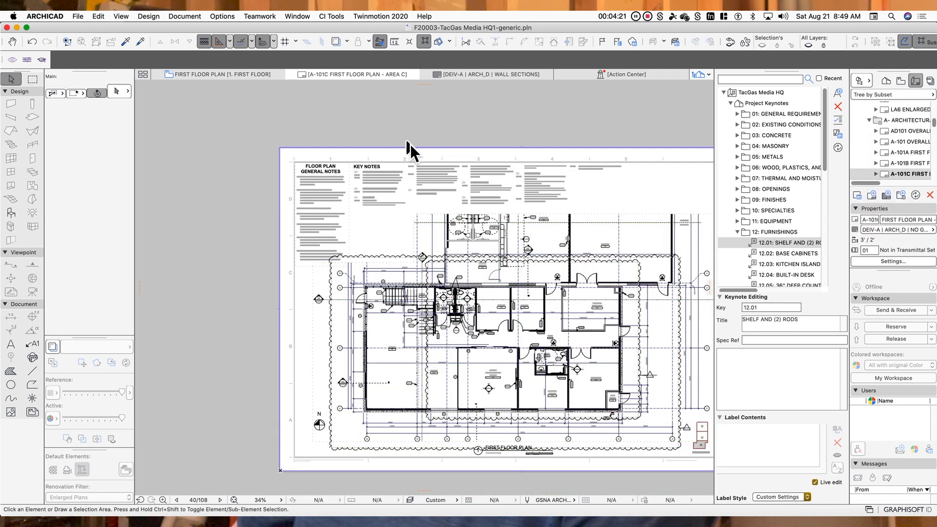
left_click(322, 16)
mouse_move(349, 56)
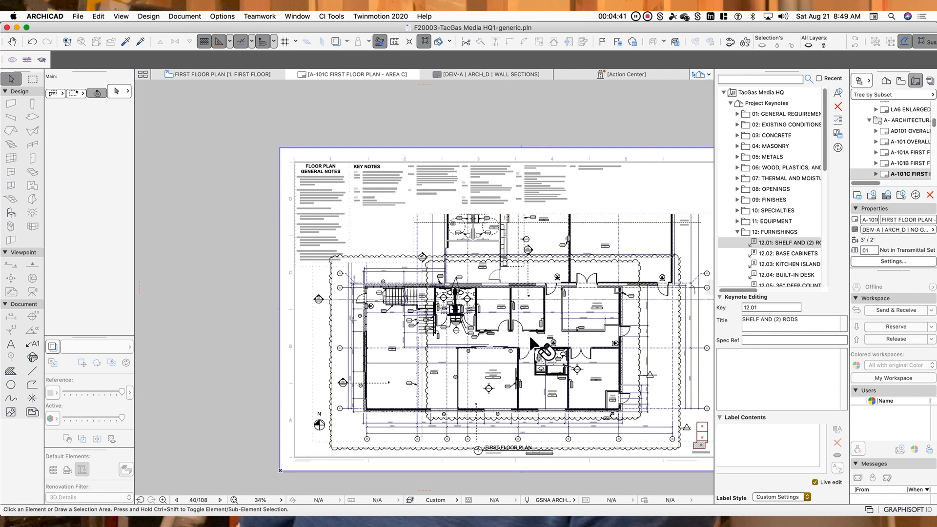
middle_click_drag(526, 284, 444, 275)
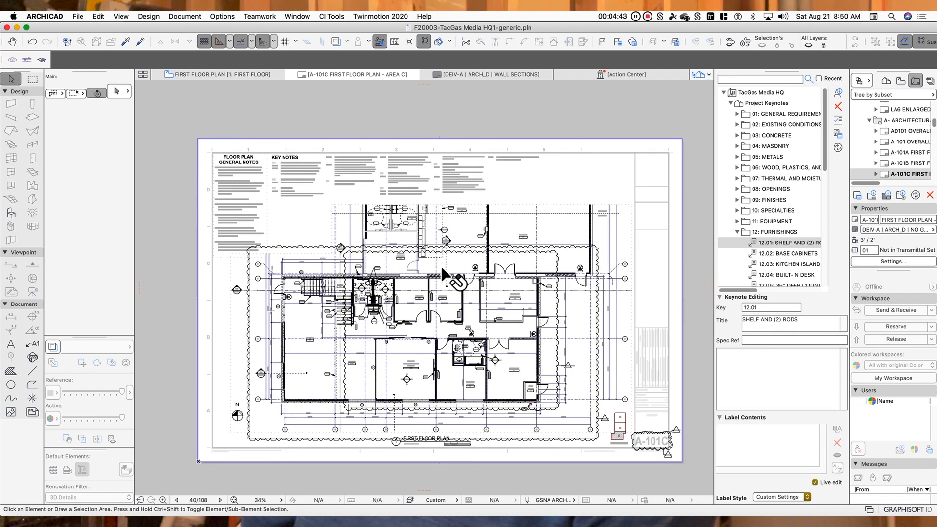
left_click(446, 277)
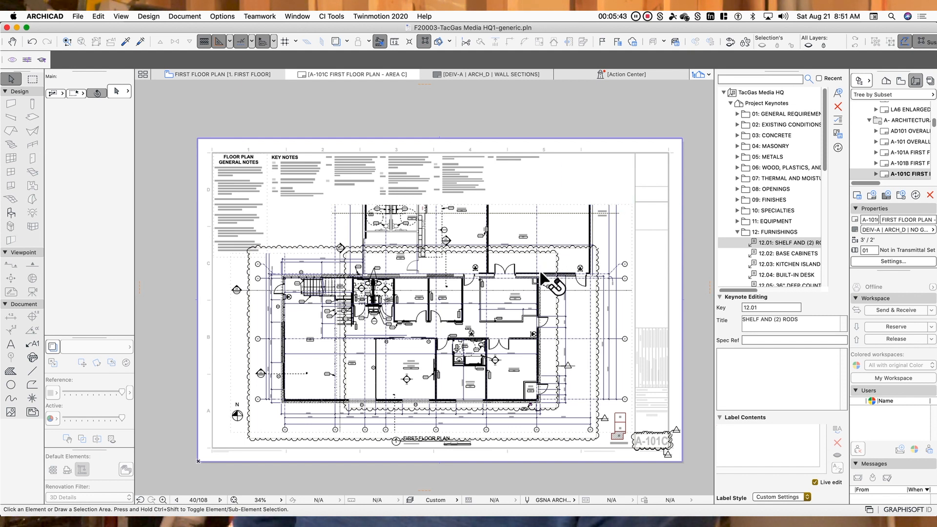
Create a new project from ARCHICAD 25 Template.tpl with the last used work environment profile
mouse_move(471, 517)
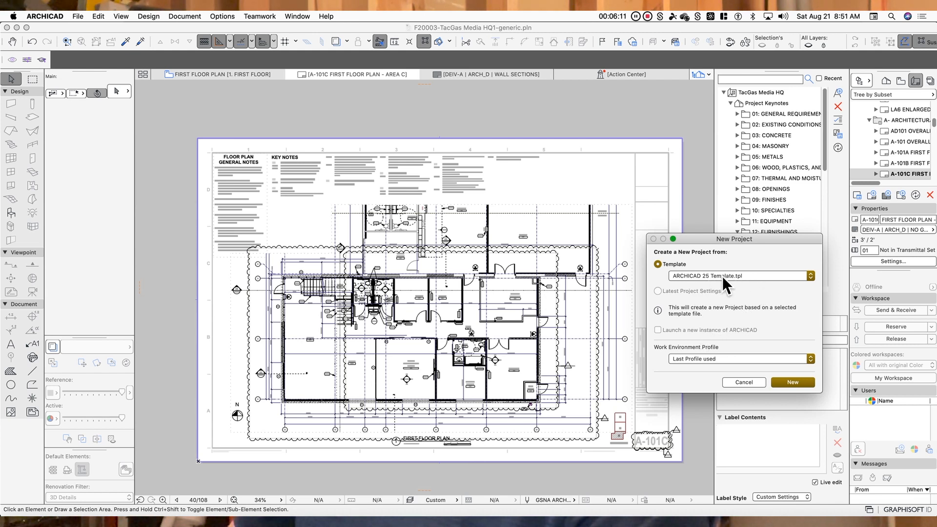
left_click(783, 383)
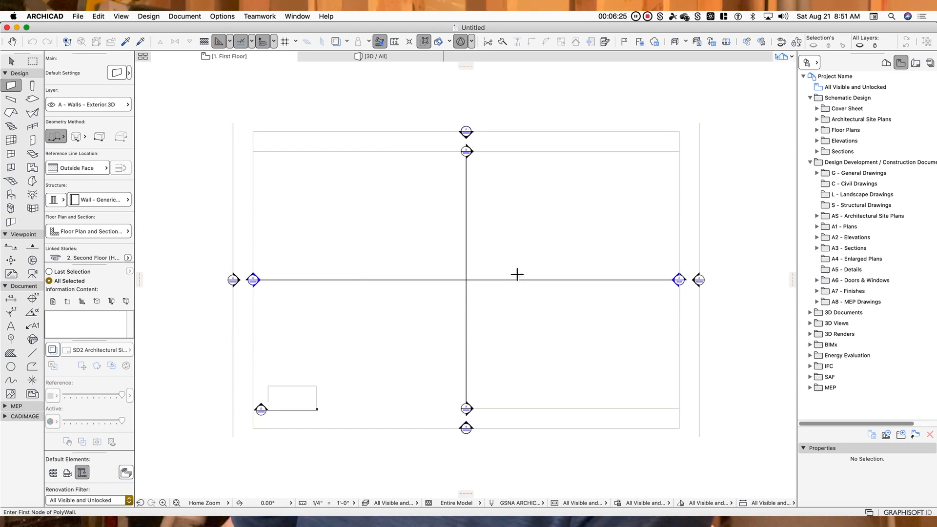
Open the Property Manager and place its window over the middle of the floor plan
left_click(221, 17)
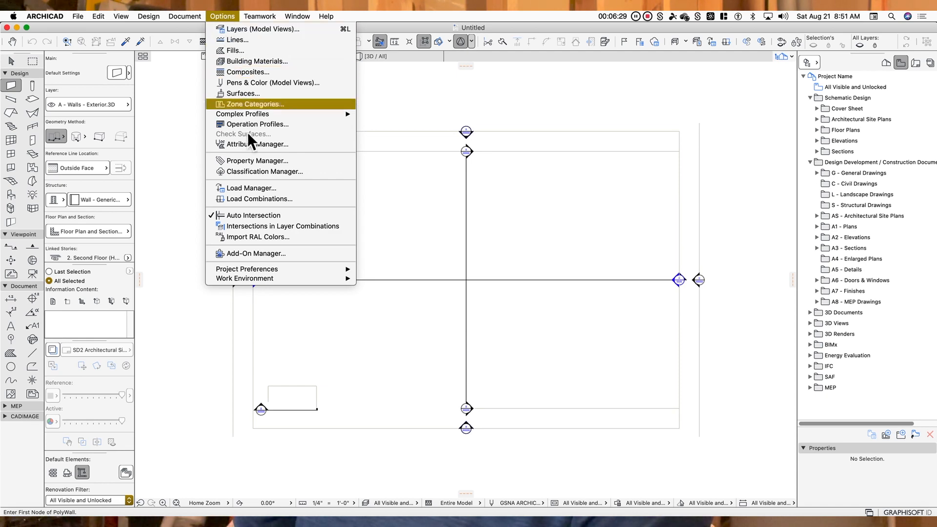
left_click(253, 163)
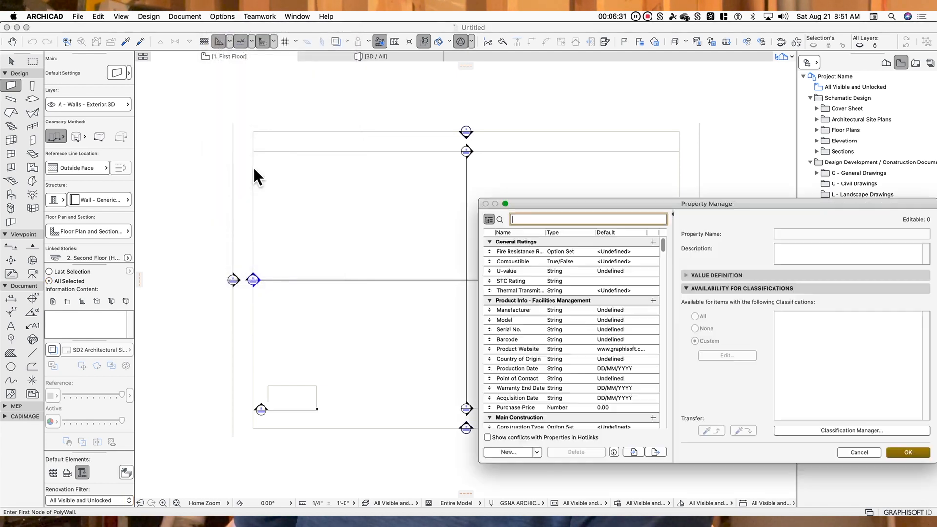
left_click_drag(583, 204, 334, 111)
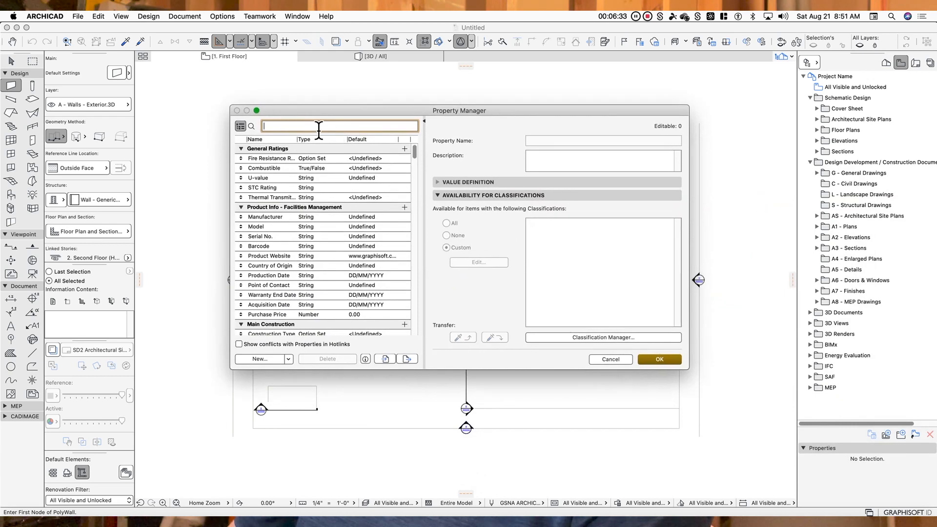
Collapse the property groups from General Ratings through Environmental in the Property Manager list
left_click(244, 149)
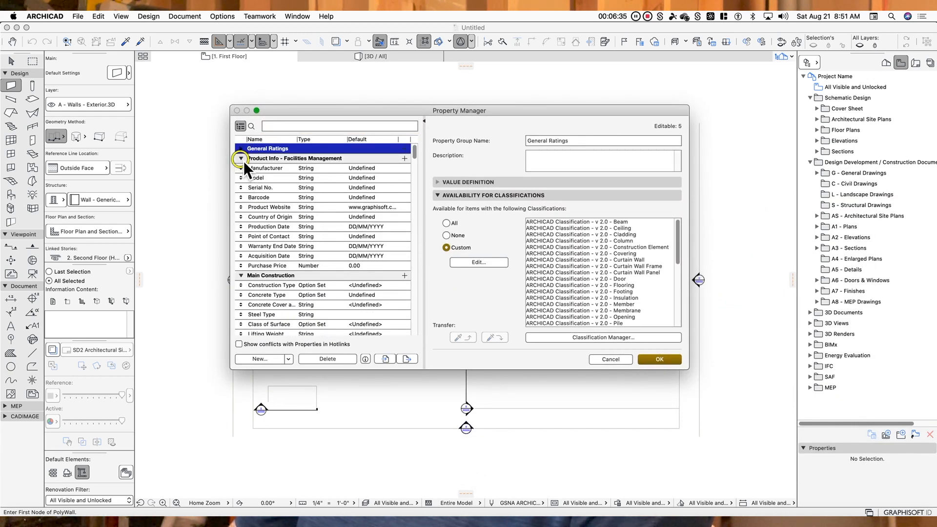
left_click(242, 159)
left_click(243, 169)
left_click(242, 178)
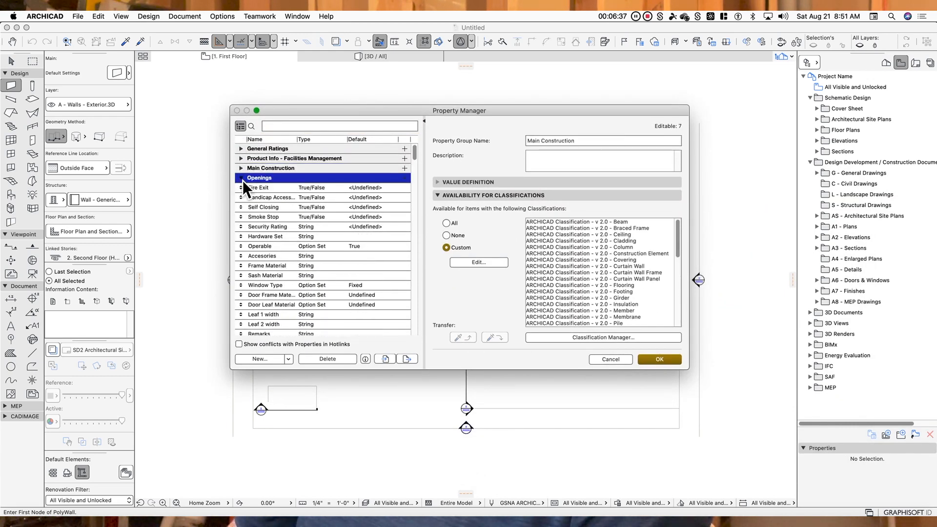
left_click(242, 180)
left_click(244, 189)
left_click(244, 199)
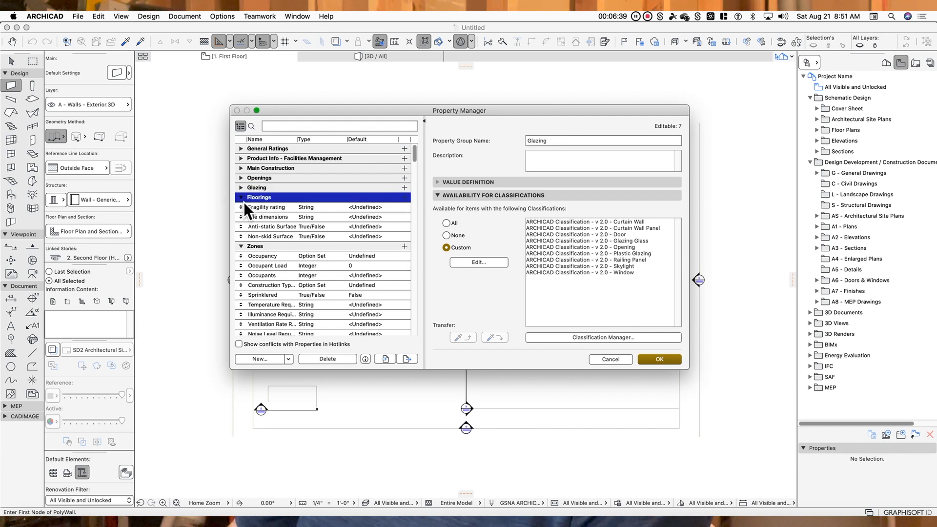
left_click(244, 207)
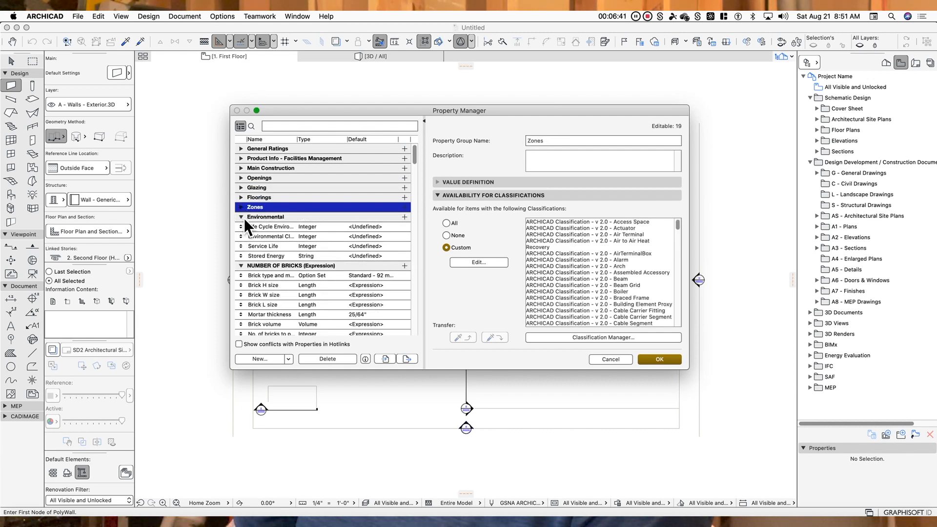
left_click(243, 217)
Collapse the expression and mapping property groups from NUMBER OF BRICKS through GENERAL SURFACE DATA
left_click(242, 227)
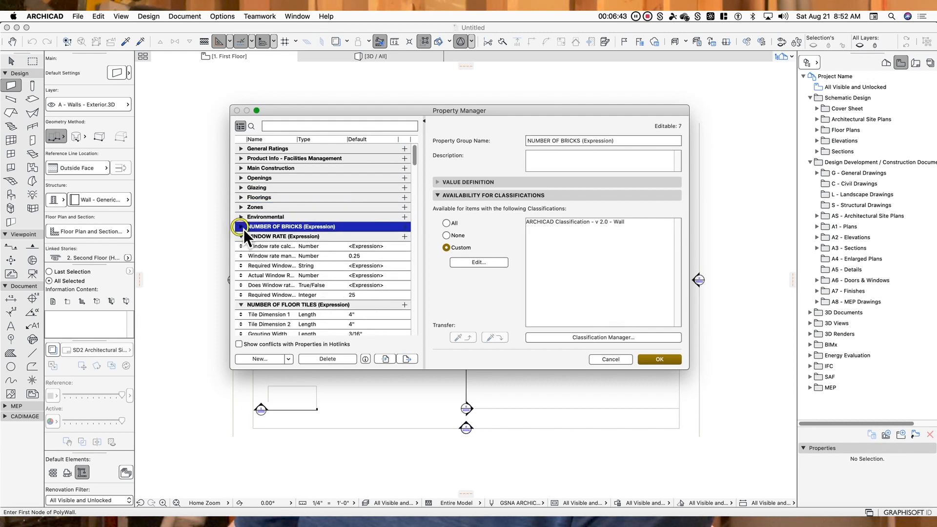
left_click(243, 238)
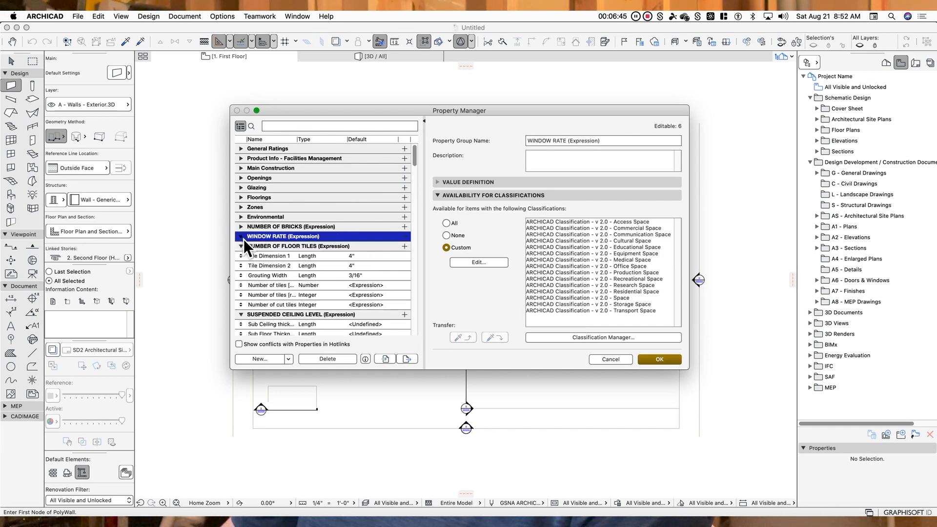
left_click(243, 247)
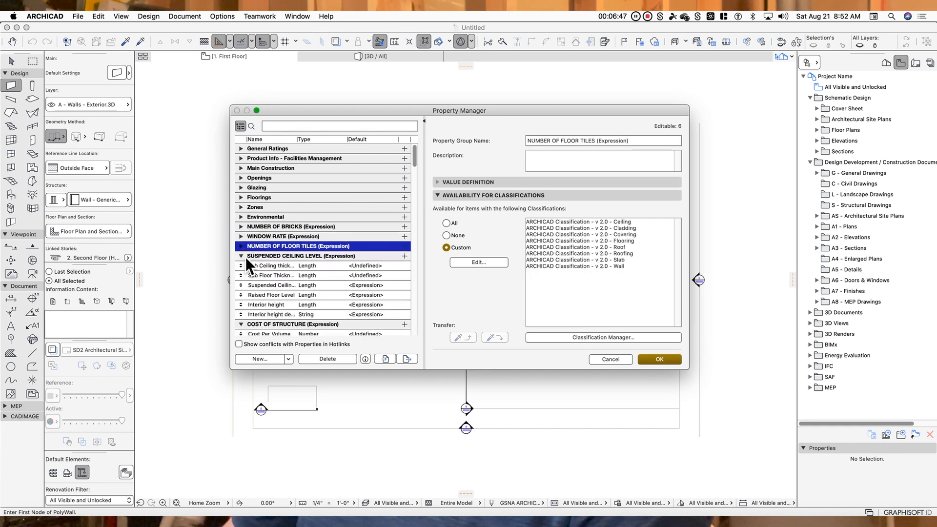
left_click(243, 256)
left_click(242, 315)
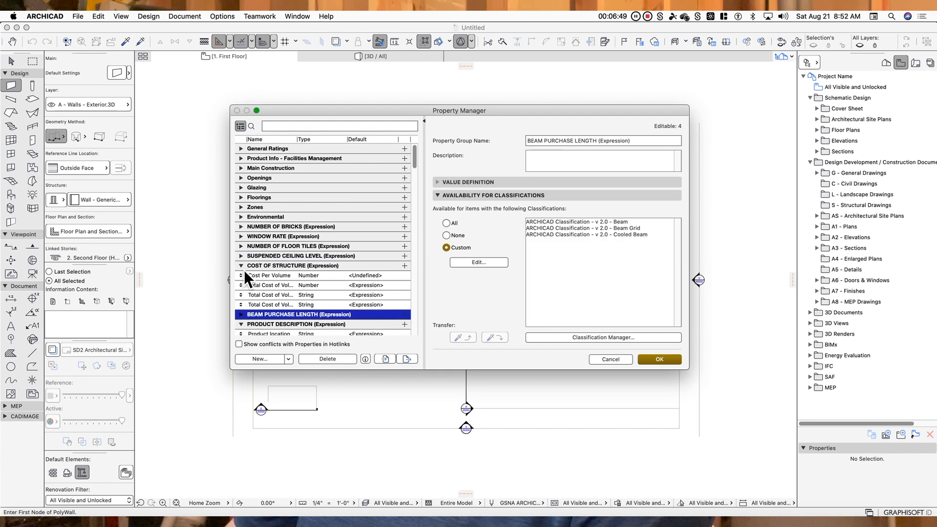
left_click(241, 266)
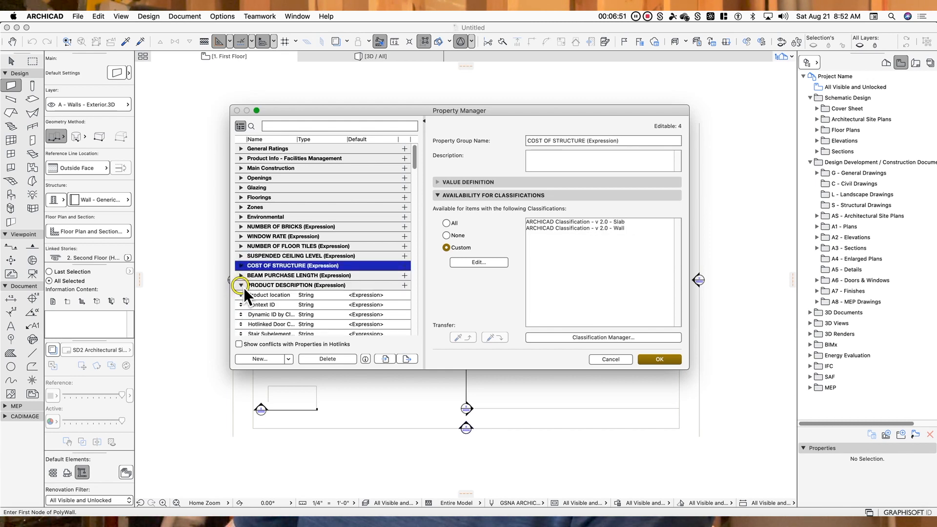
left_click(242, 285)
scroll(266, 267, "down", 5)
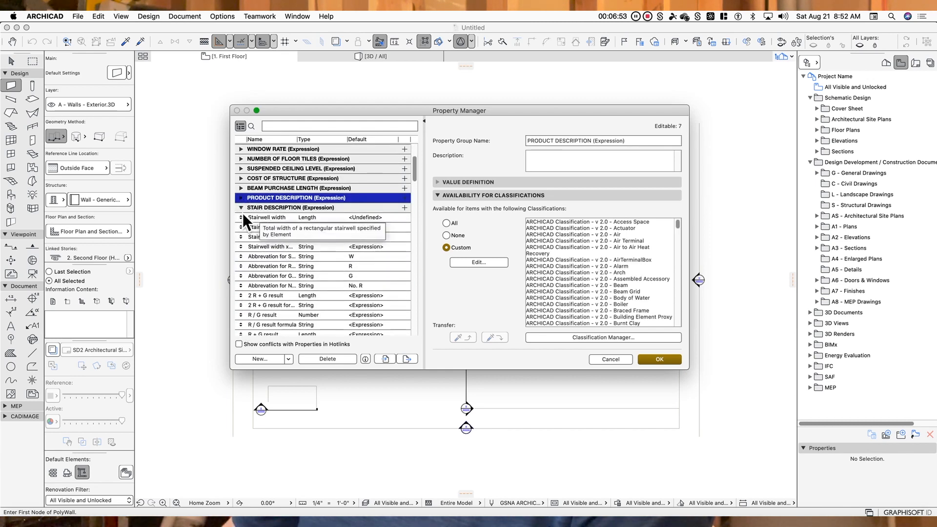
left_click(241, 209)
left_click(241, 227)
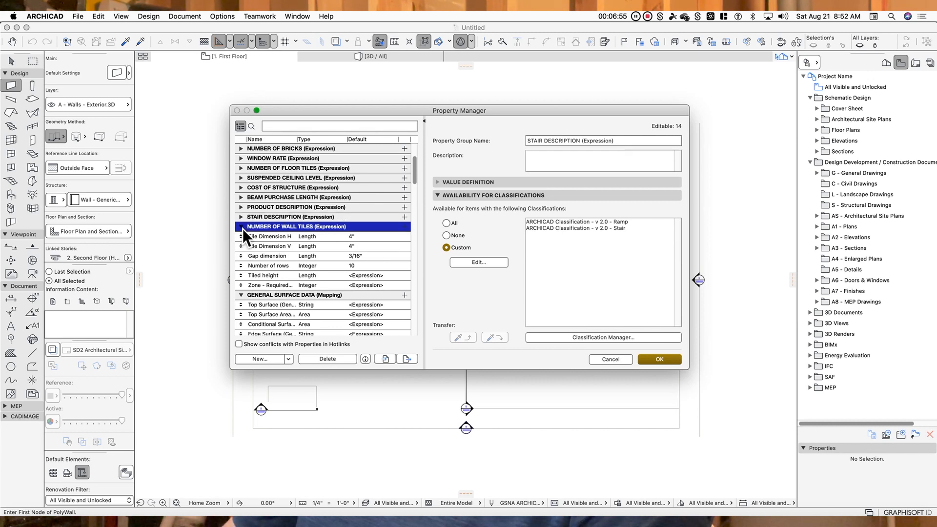
left_click(245, 236)
Collapse the remaining property groups from PRODUCT INFO through the material groups to STRUCTURAL ANALYSIS DATA
left_click(246, 247)
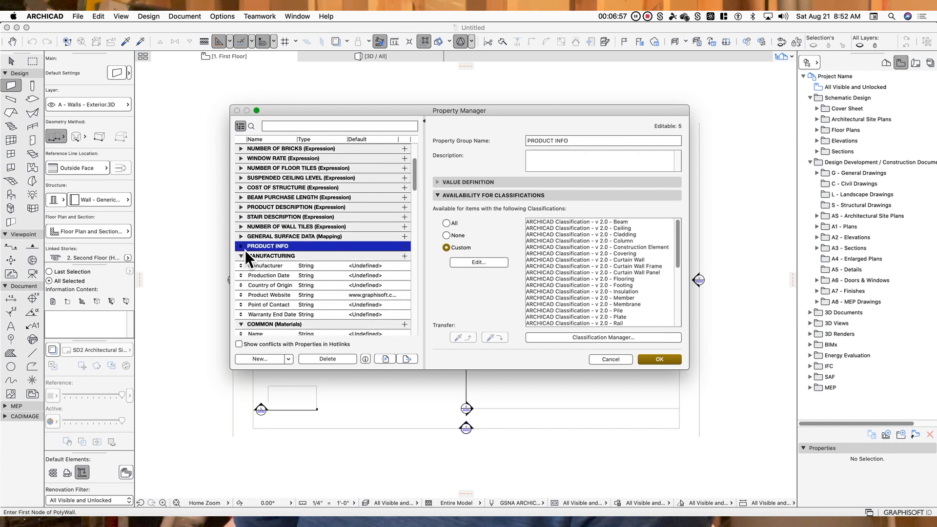
left_click(243, 257)
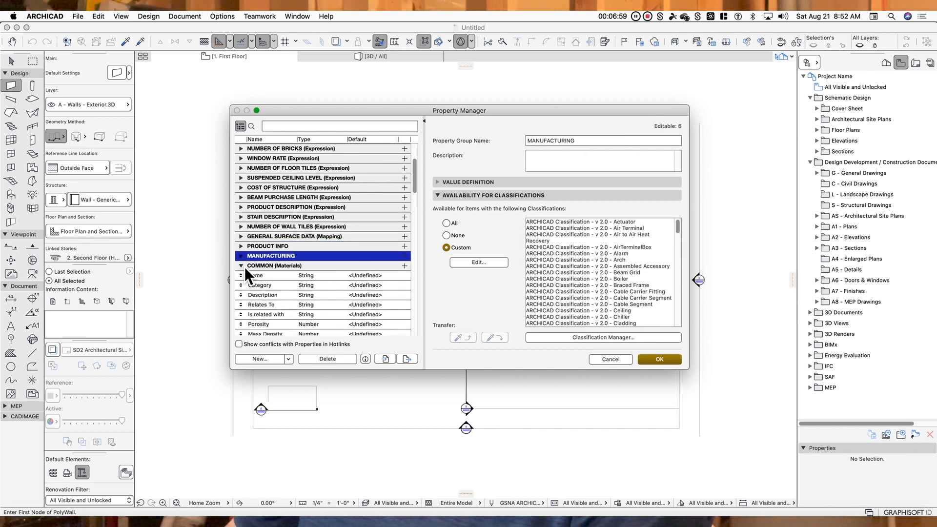
left_click(245, 267)
left_click(243, 276)
scroll(253, 246, "down", 3)
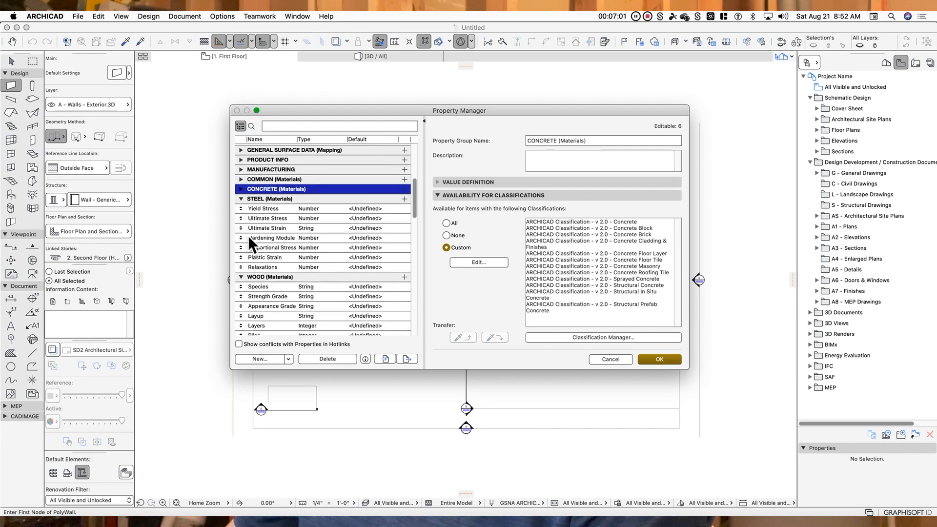
left_click(245, 199)
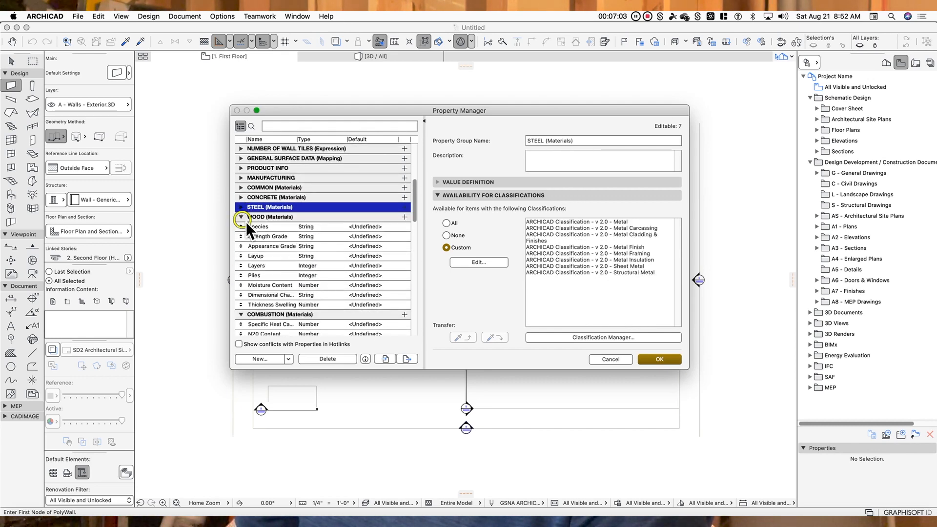
left_click(245, 217)
left_click(244, 226)
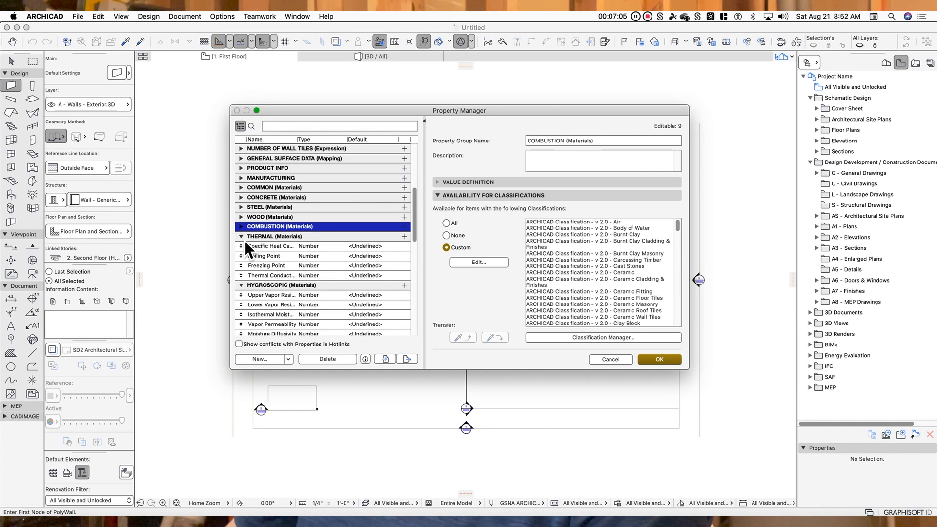
left_click(245, 236)
left_click(245, 246)
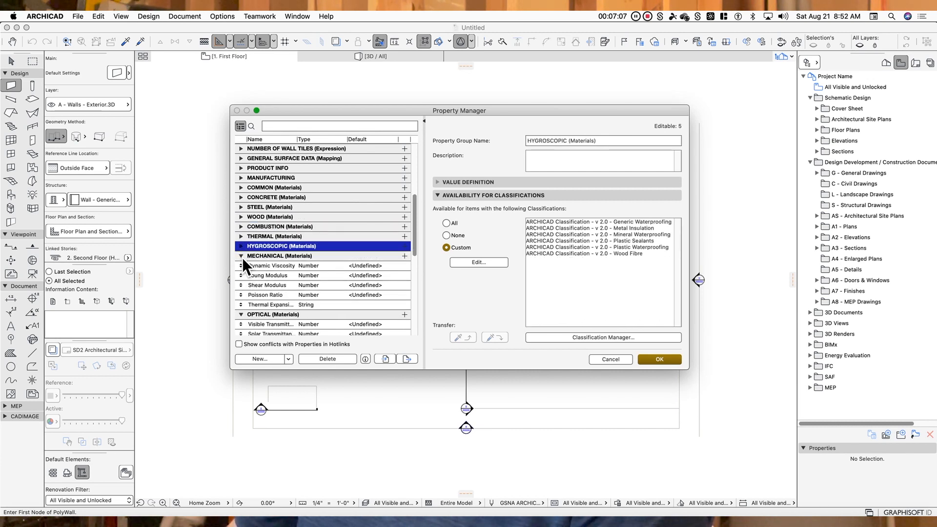
left_click(242, 257)
left_click(243, 266)
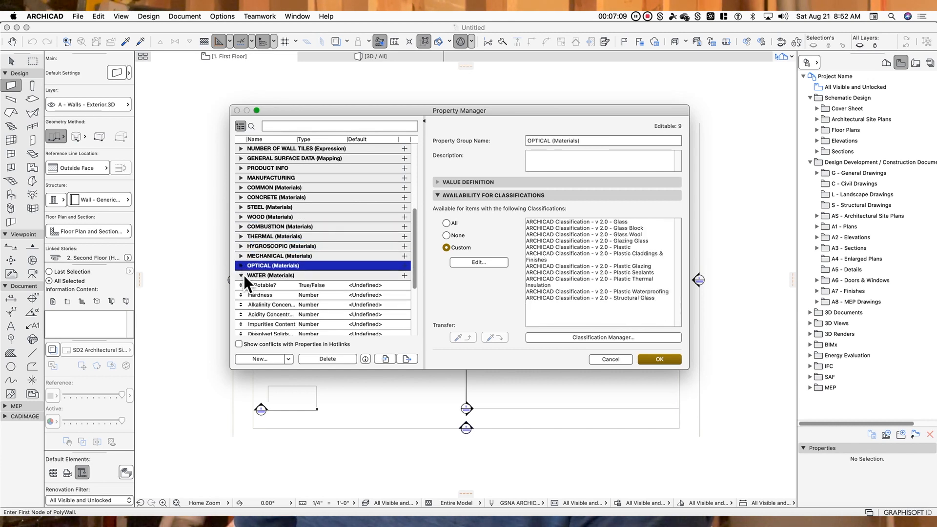
left_click(244, 277)
left_click(243, 287)
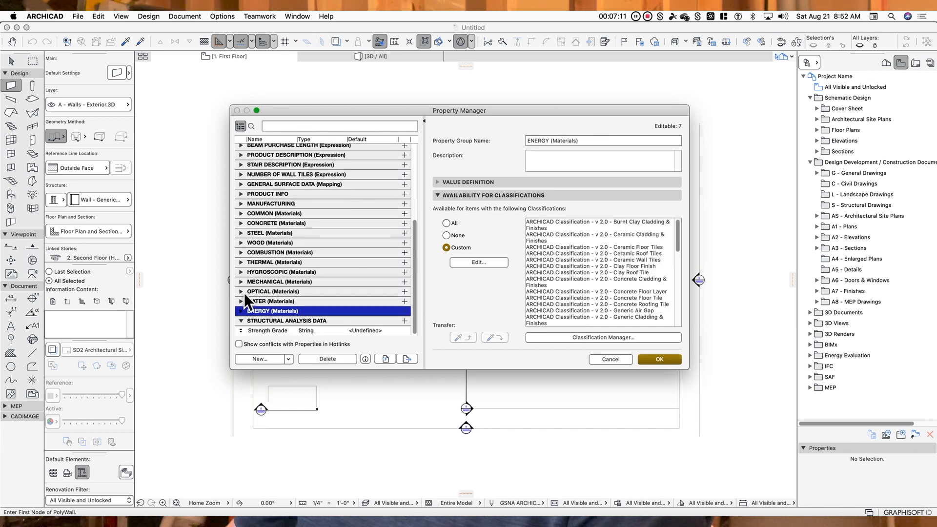
left_click(245, 321)
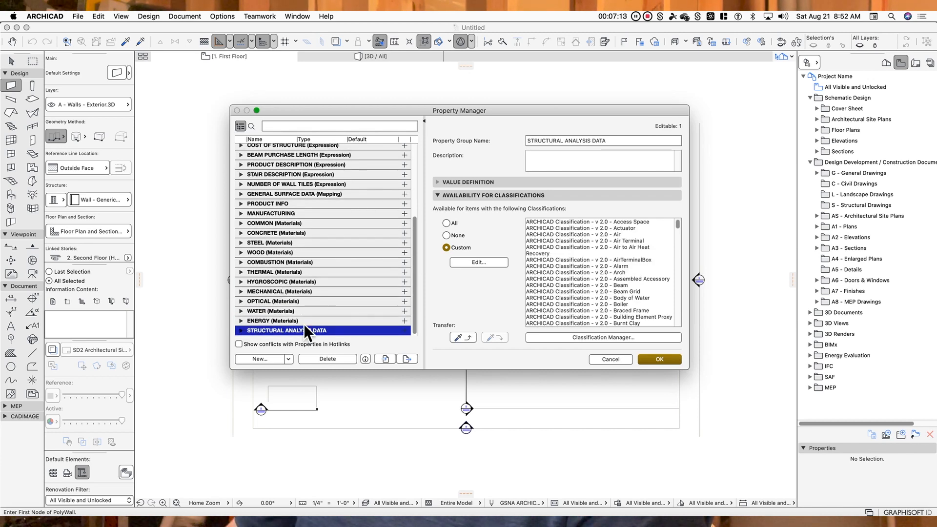
Create a new property group named KEYNOTING
left_click(290, 360)
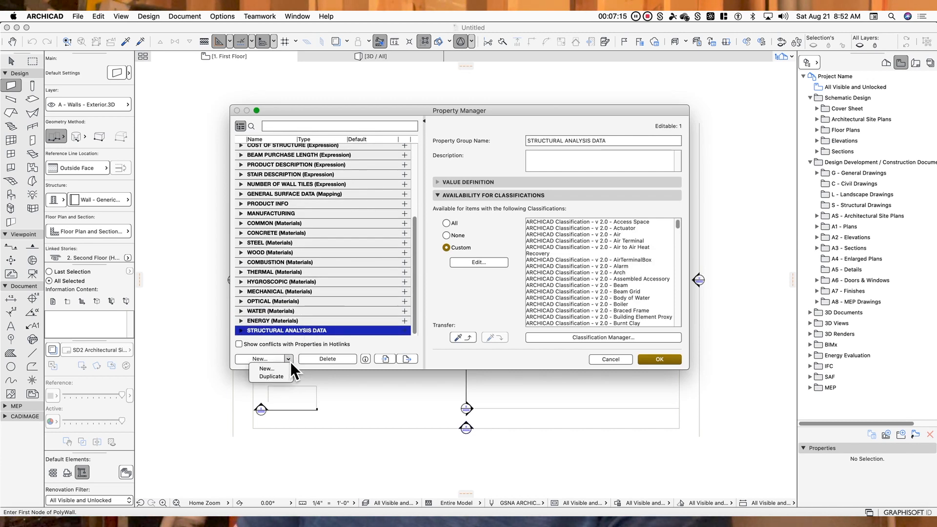
left_click(280, 370)
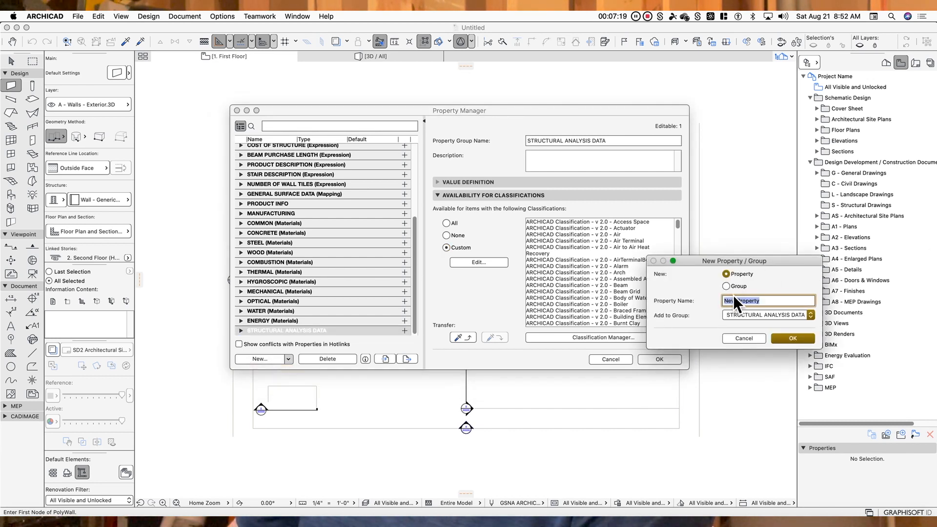
left_click(739, 288)
key("Tab")
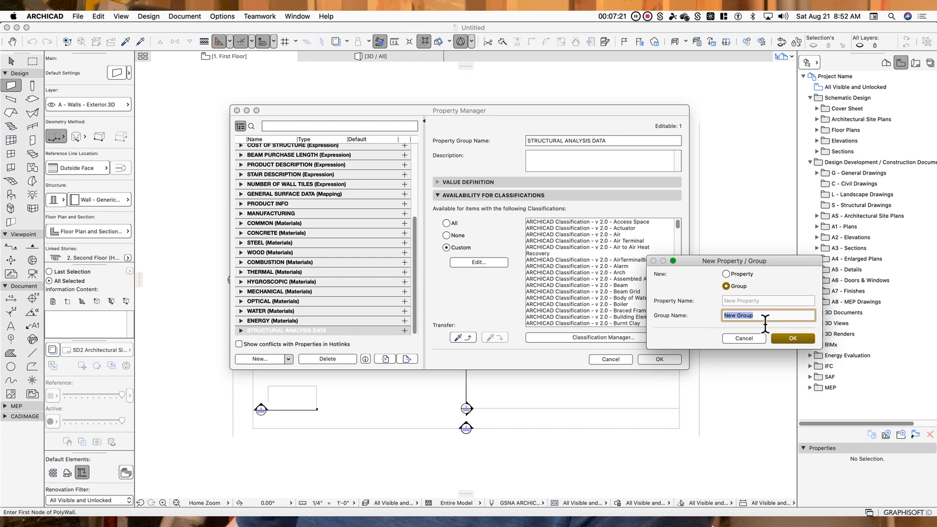
type("KEYNOT")
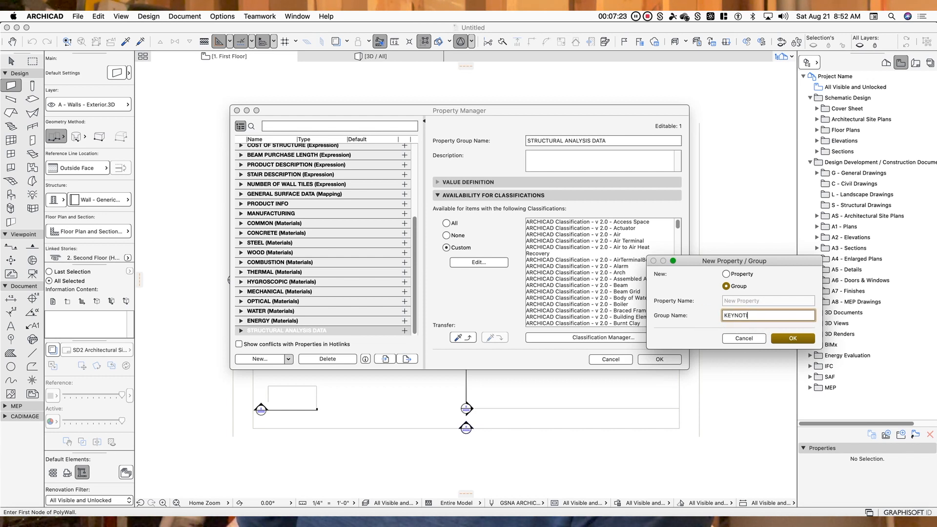
left_click(792, 338)
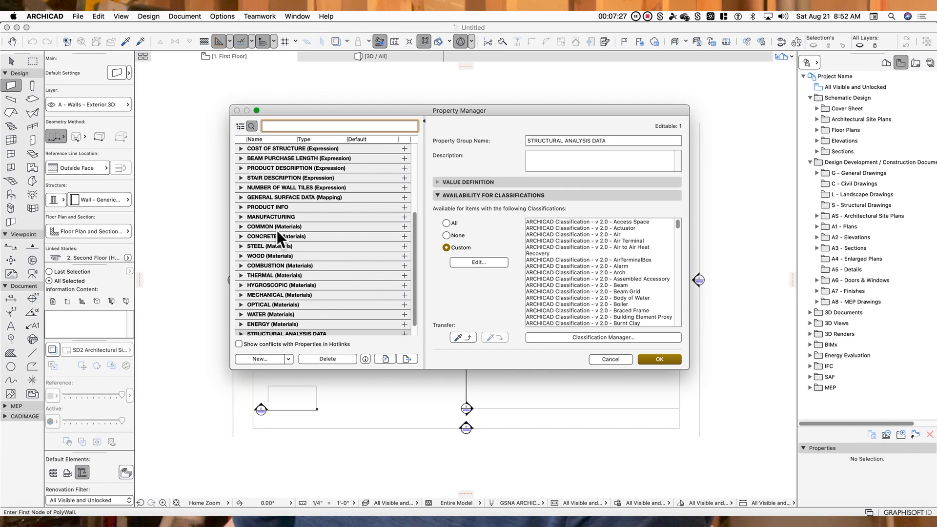
Find the KEYNOTING group in the property list and add a new property named CATEGORY to it
scroll(278, 232, "up", 4)
scroll(277, 224, "up", 3)
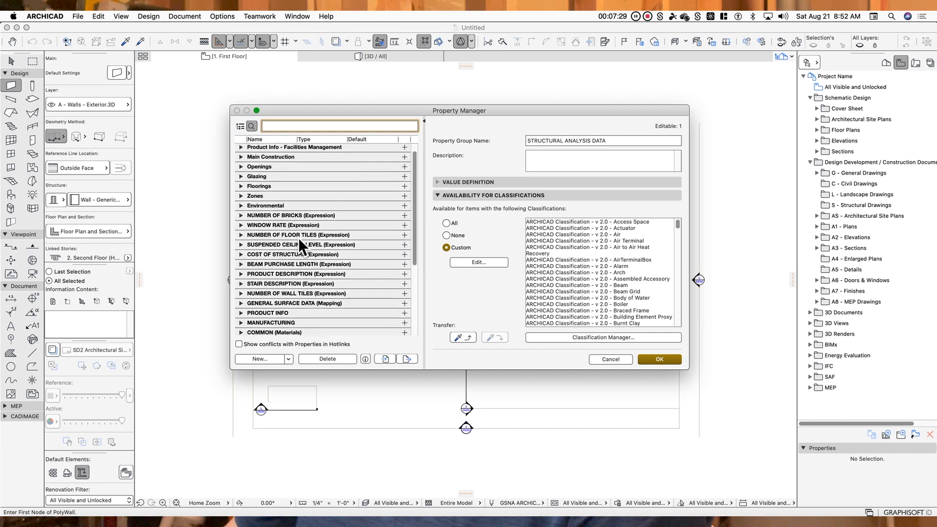
scroll(297, 249, "down", 8)
left_click(272, 332)
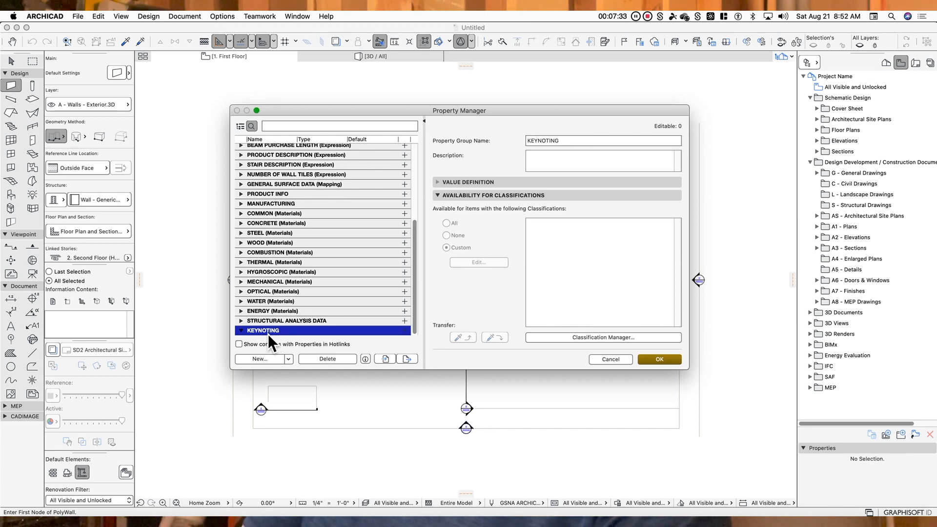
left_click(407, 332)
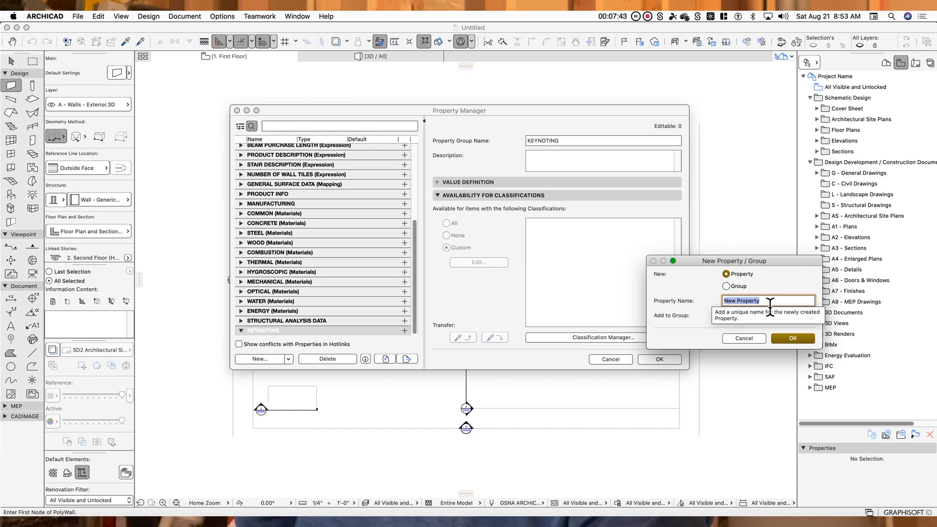
type("CATEGORY")
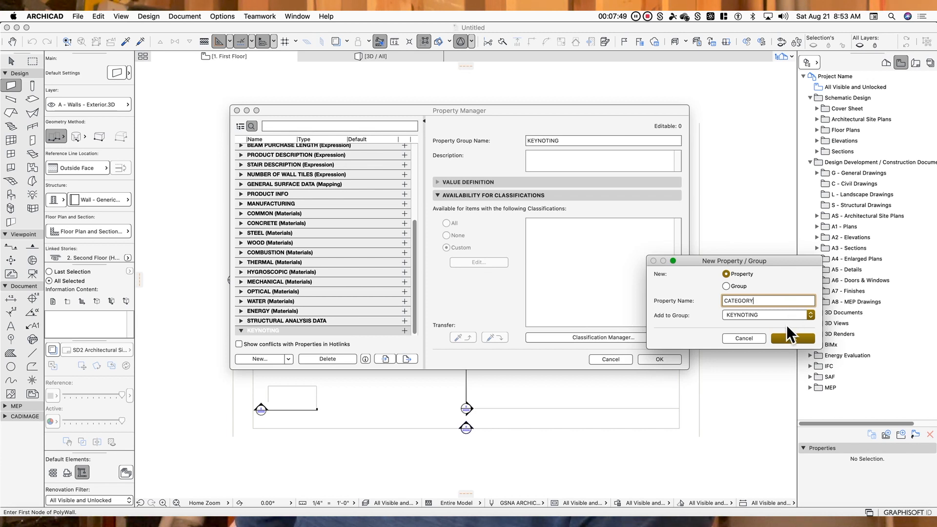
left_click(786, 337)
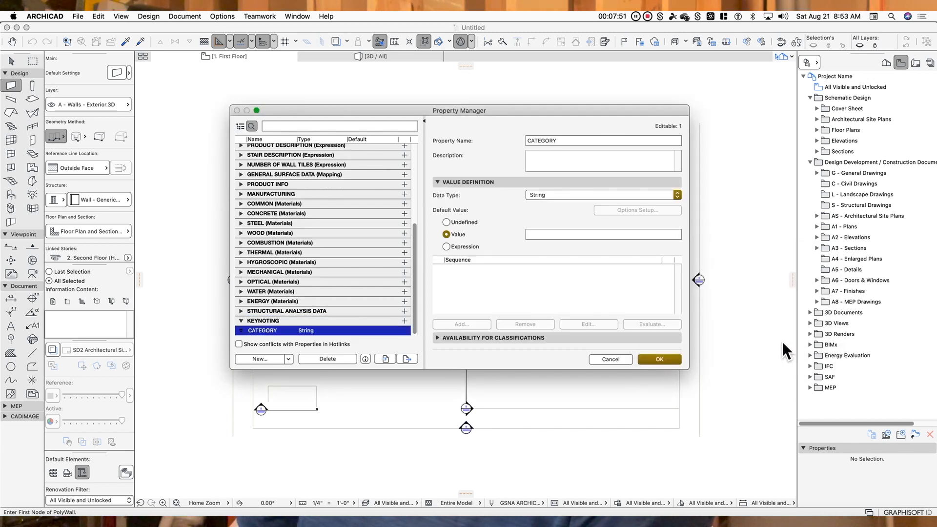
Add a new property named KEYNOTE GROUP to the KEYNOTING group
left_click(406, 325)
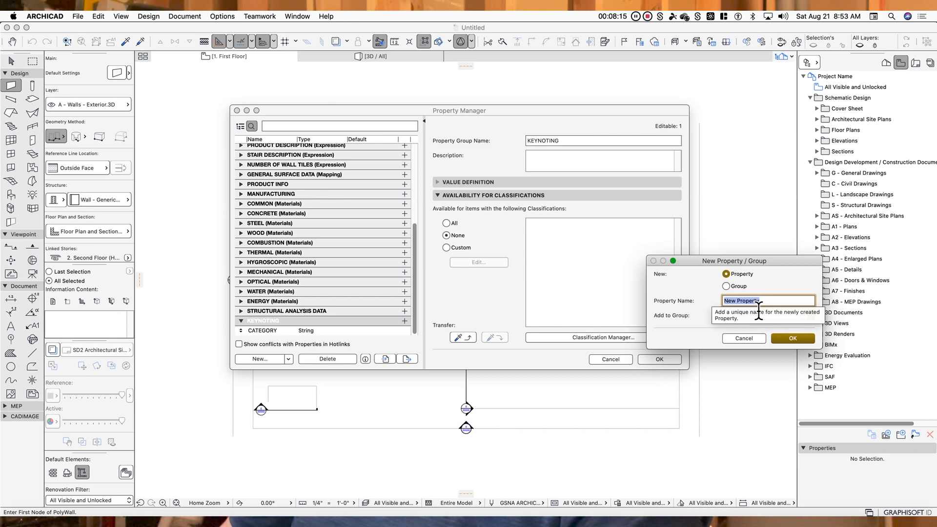
type("KEYNOTE GROUP")
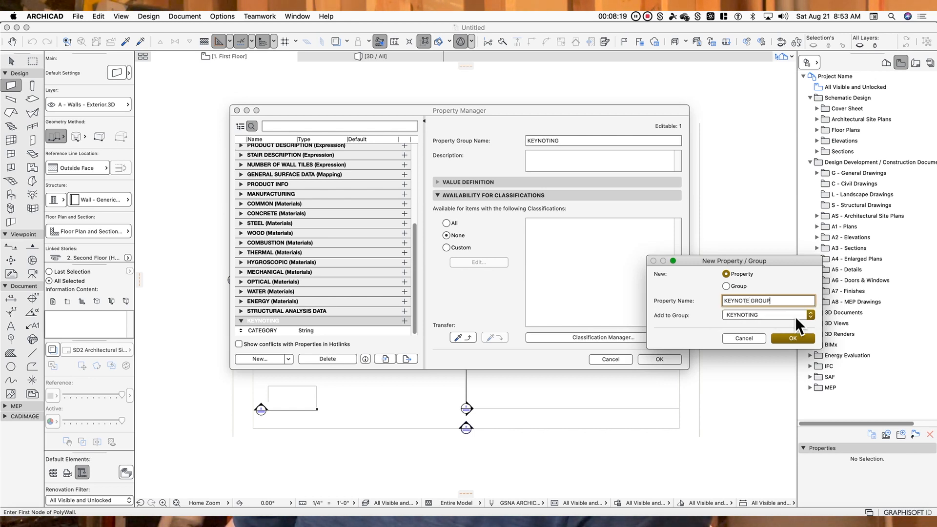
left_click(804, 338)
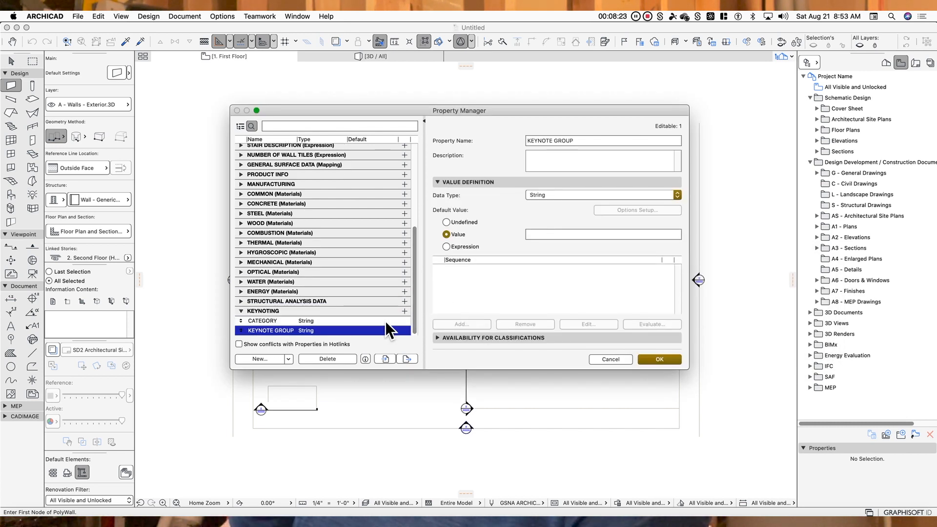
Add a new property named KEYNOTE # to the KEYNOTING group
left_click(405, 311)
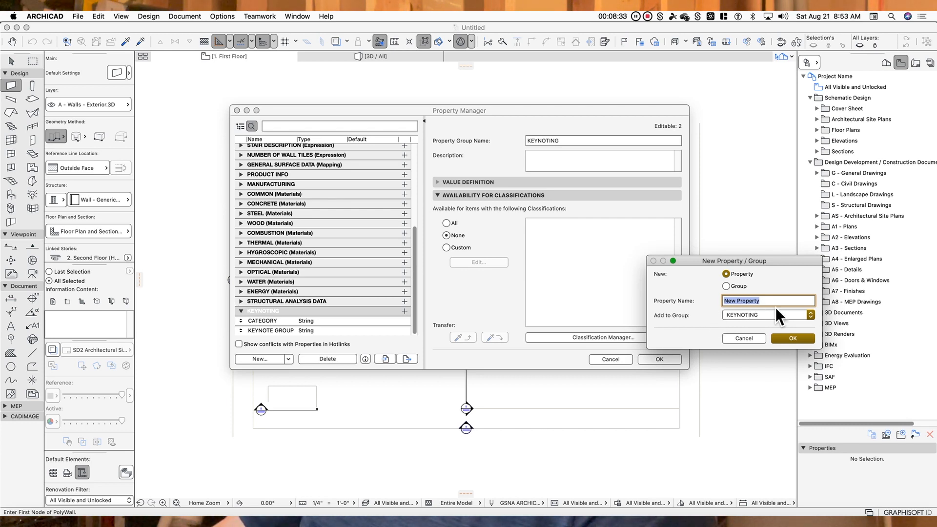
type("K")
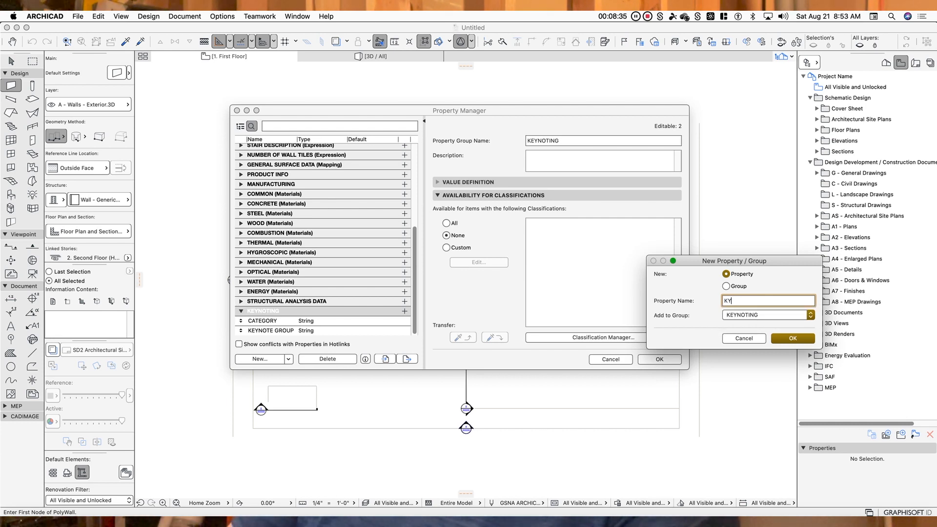
type("EYNOTE #")
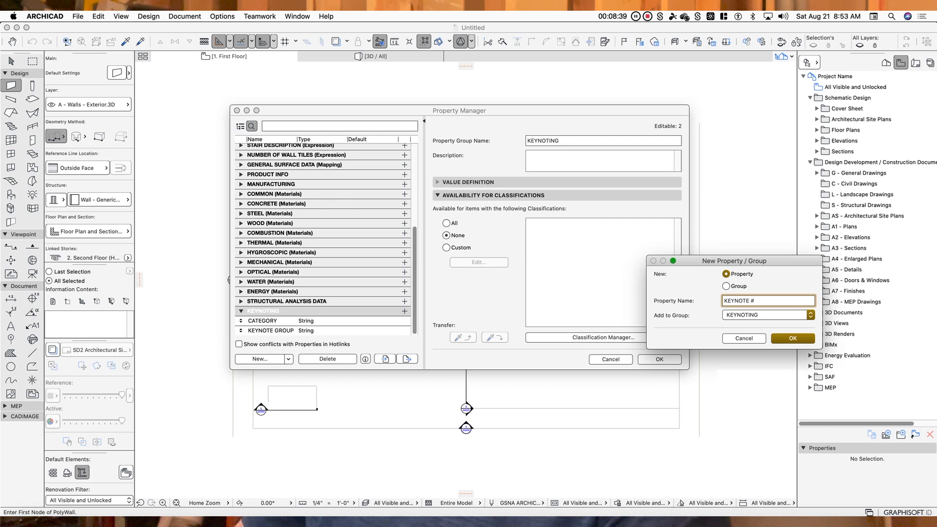
key("Return")
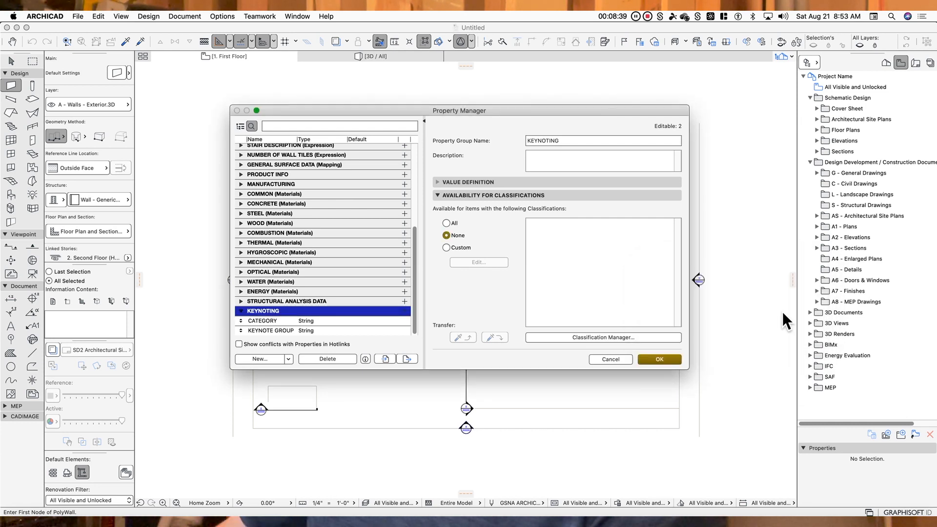
Add a new property named KEYNOTE DESCRIPTION to the KEYNOTING group
left_click(408, 303)
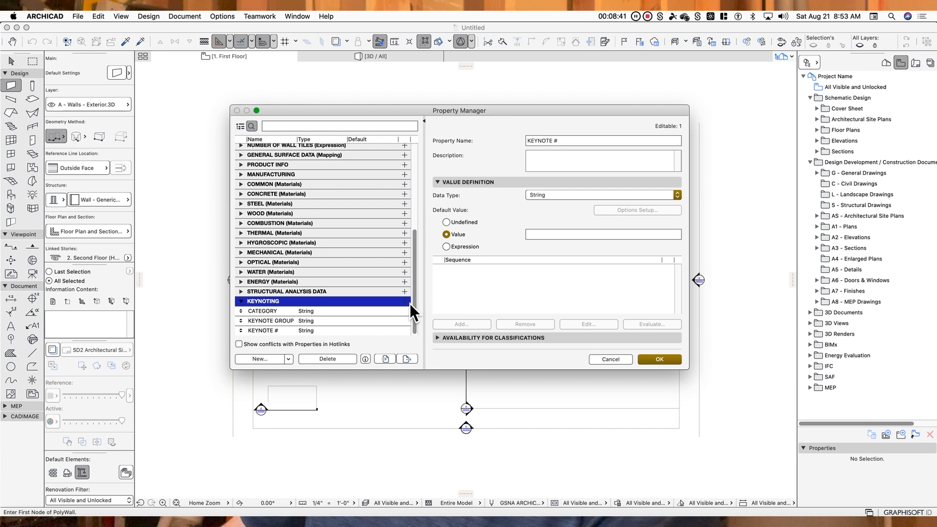
type("KEYNOTE DESC")
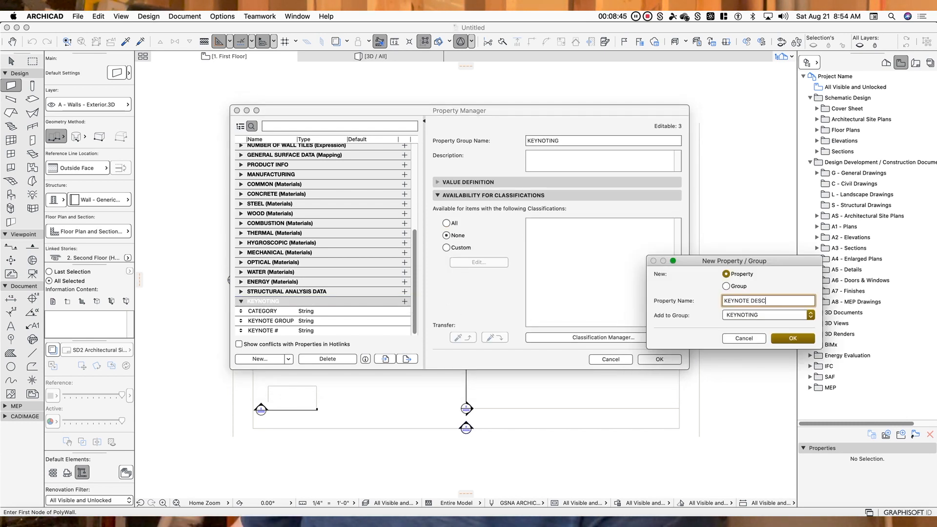
type("RIPTION")
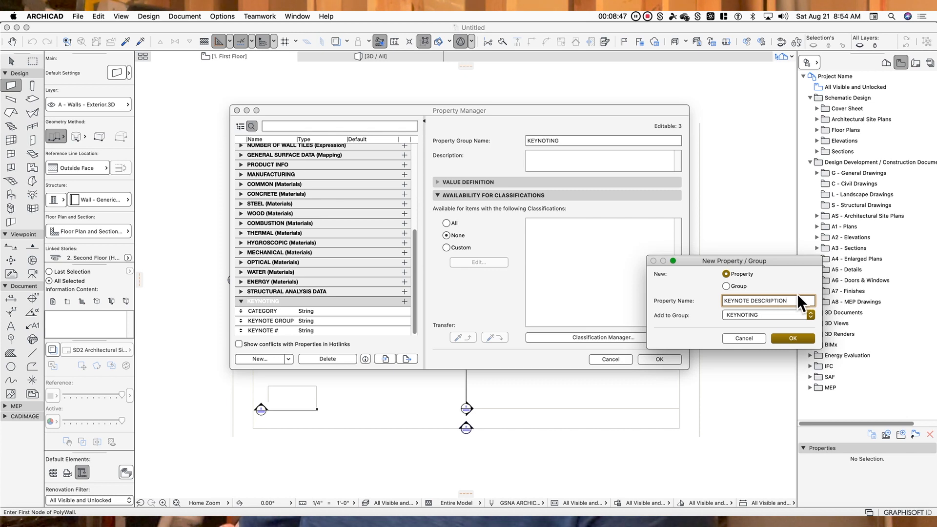
left_click(802, 341)
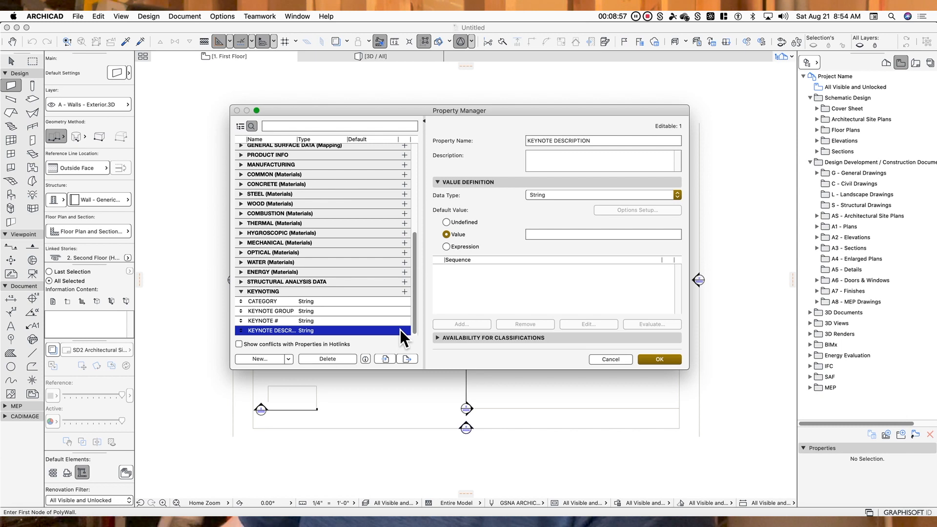
Make the KEYNOTING group and its four properties available for all classifications
left_click(296, 293, "shift")
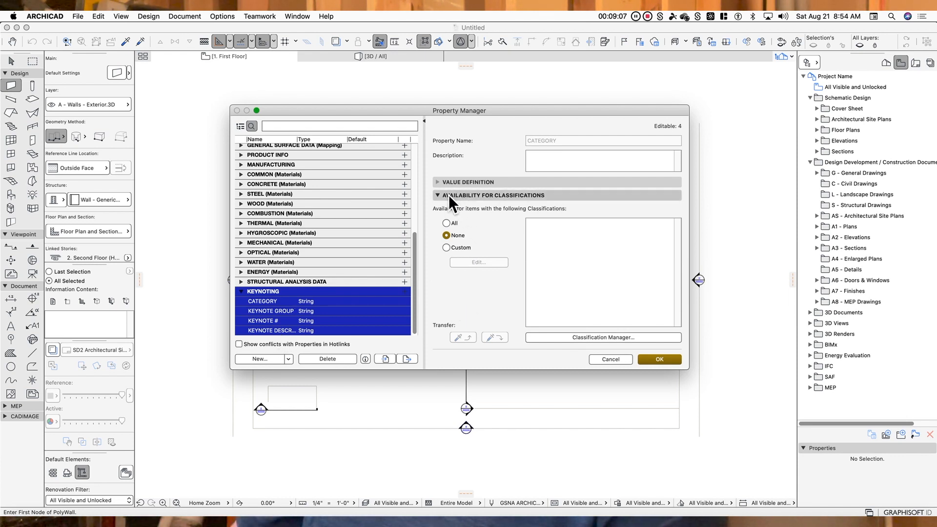
left_click(452, 227)
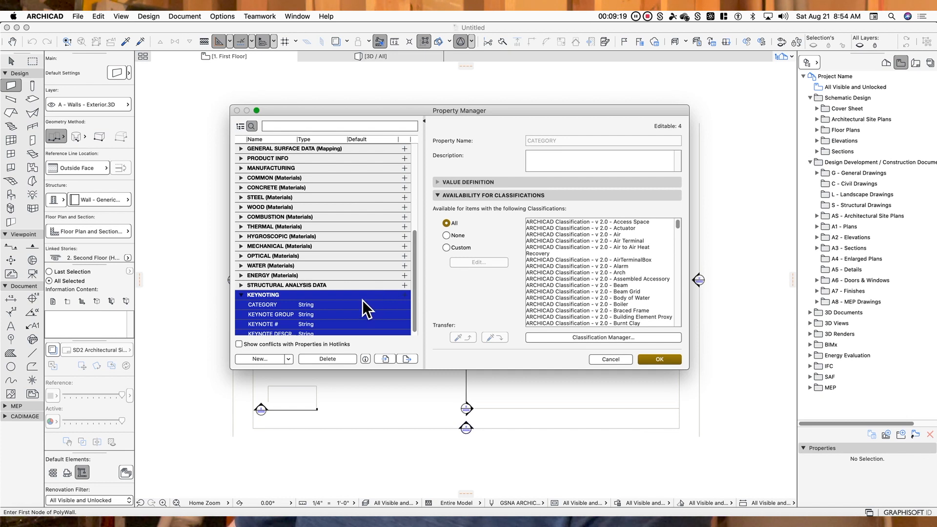
Change the CATEGORY property's data type to Option Set with the options 03 CONCRETE and 12 FURNISHINGS
left_click(338, 306)
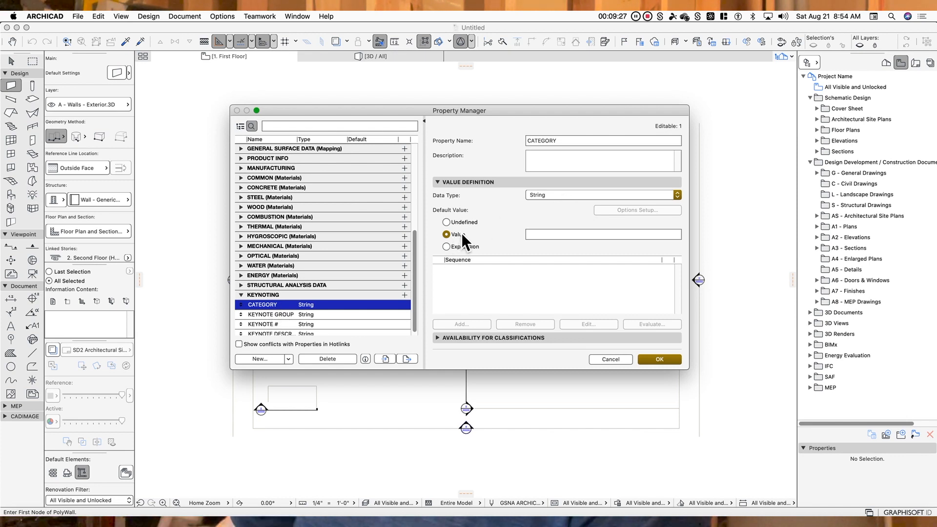
left_click(591, 195)
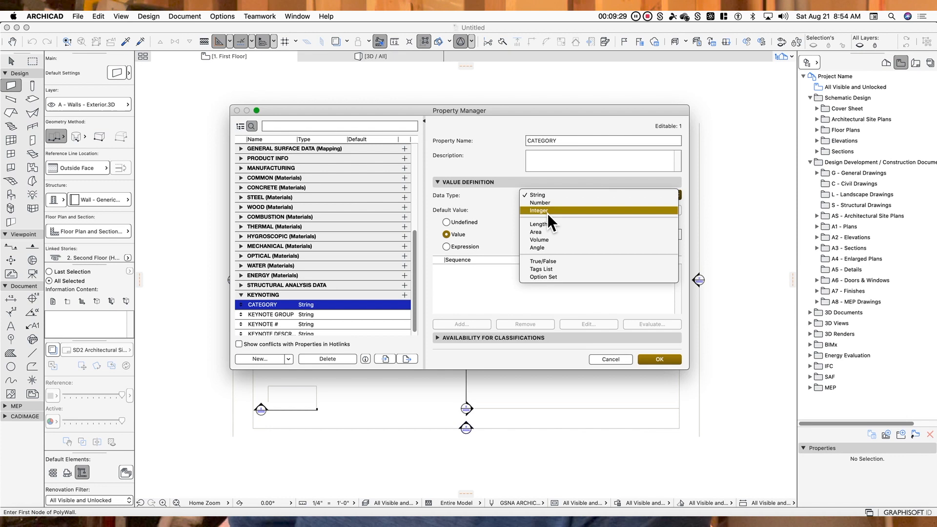
left_click(561, 277)
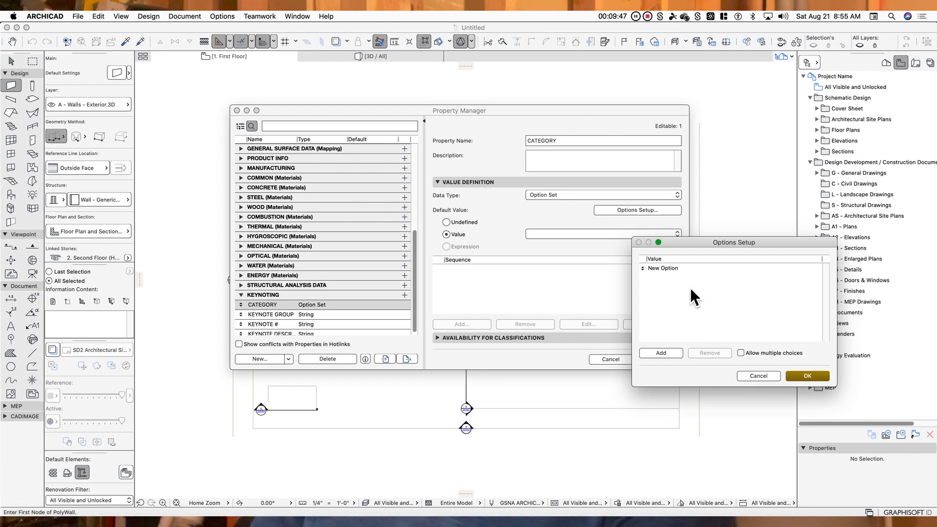
left_click(664, 269)
left_click_drag(686, 269, 628, 269)
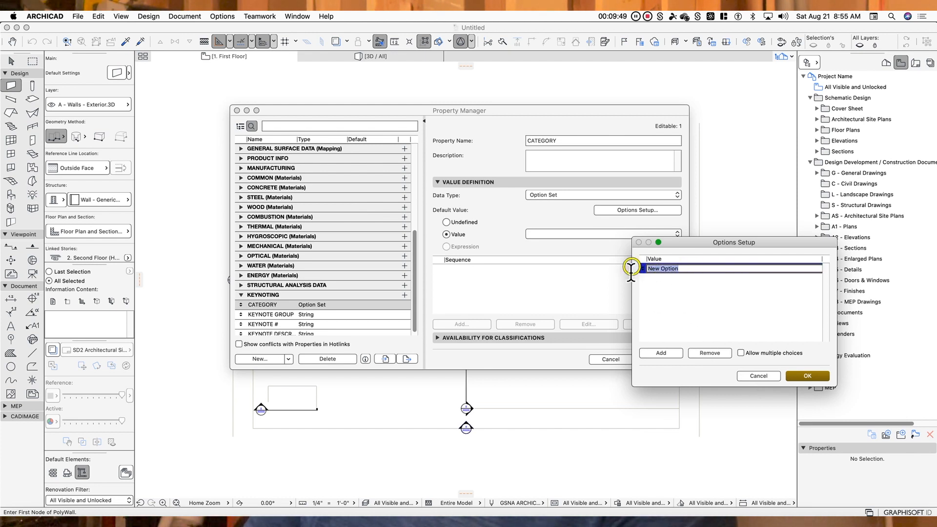
type("03")
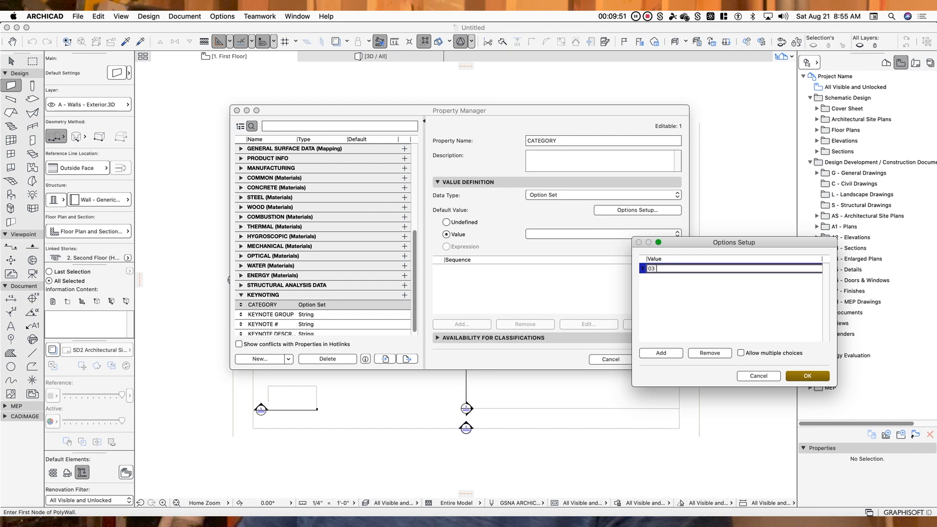
type(" CONTRETE")
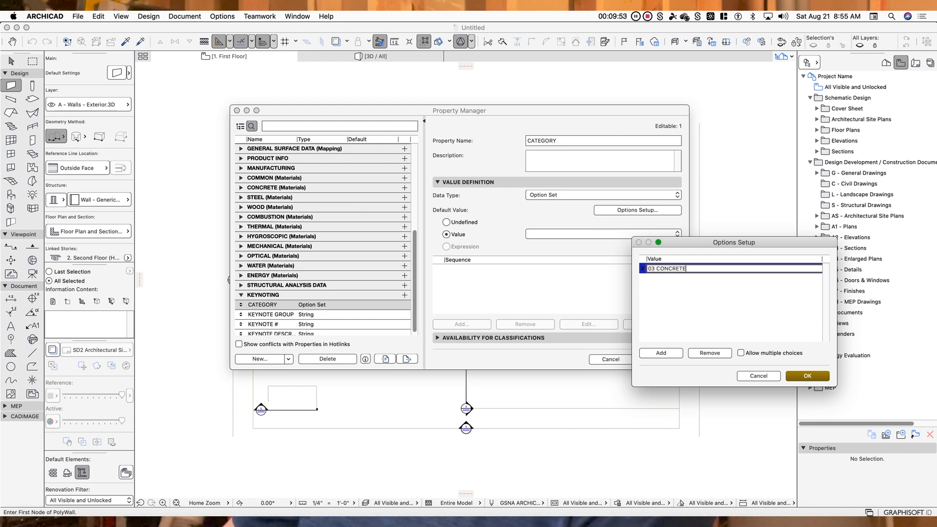
left_click(662, 353)
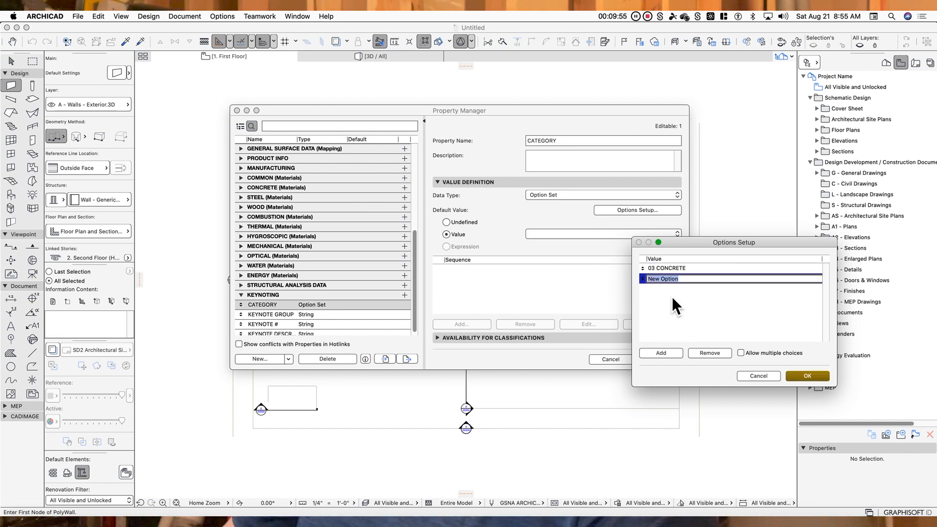
type("12 FUR")
type("NIN")
type("HINGS")
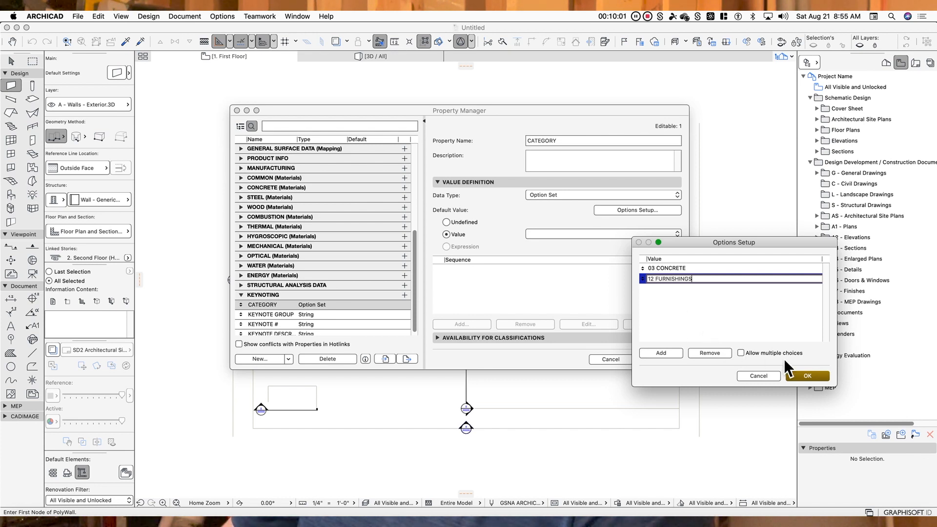
left_click(808, 376)
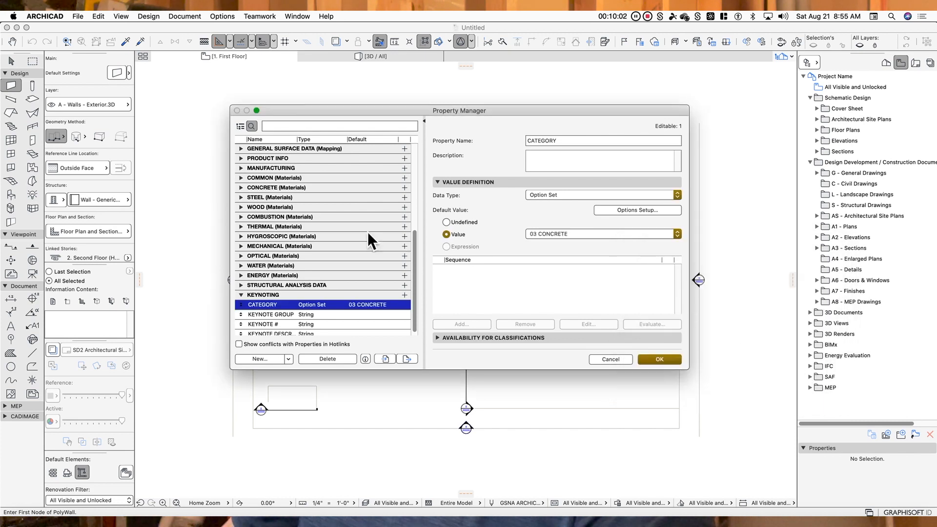
Change the KEYNOTE GROUP property's data type to Option Set with the options FLOOR PLANS and ROOF PLANS
left_click(292, 314)
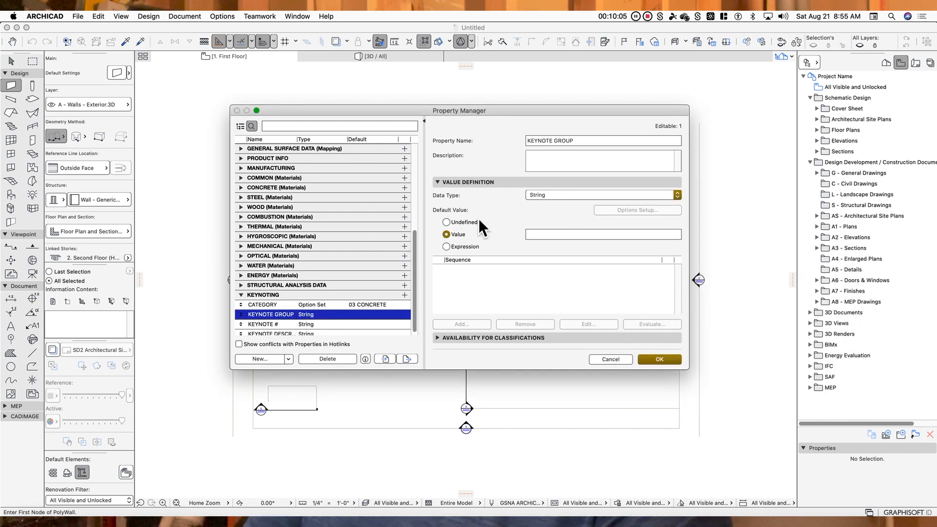
left_click(582, 195)
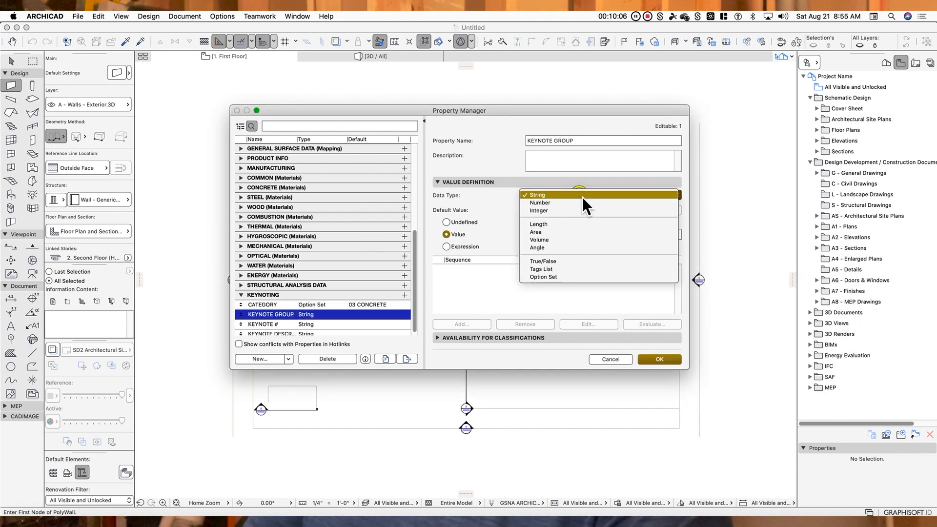
left_click(559, 279)
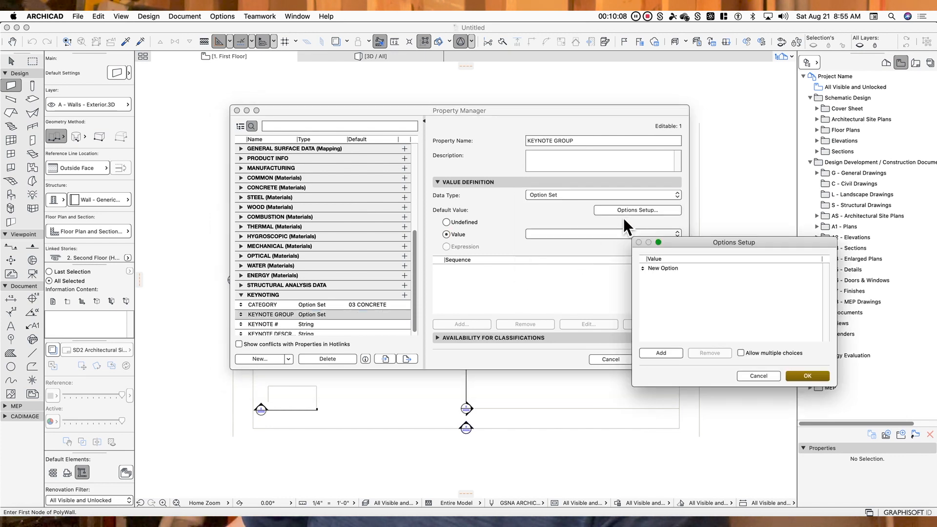
left_click(677, 268)
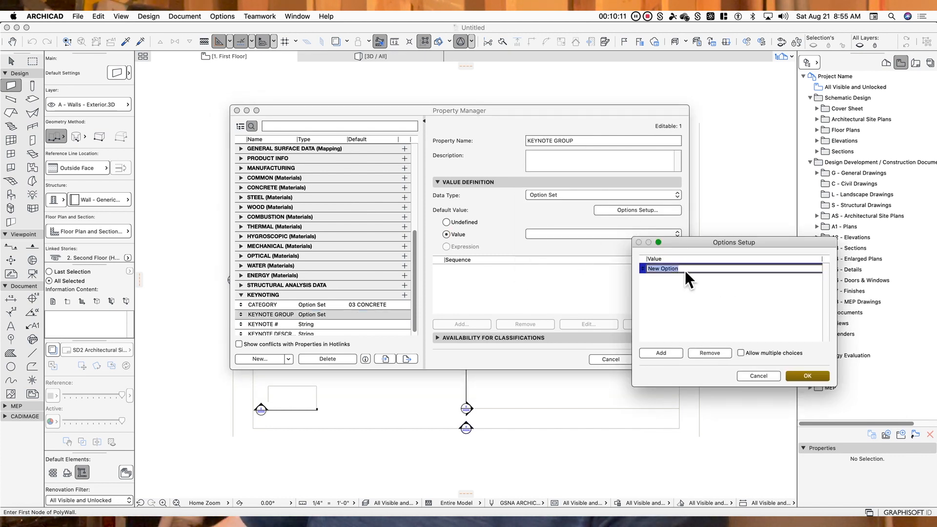
type("FL")
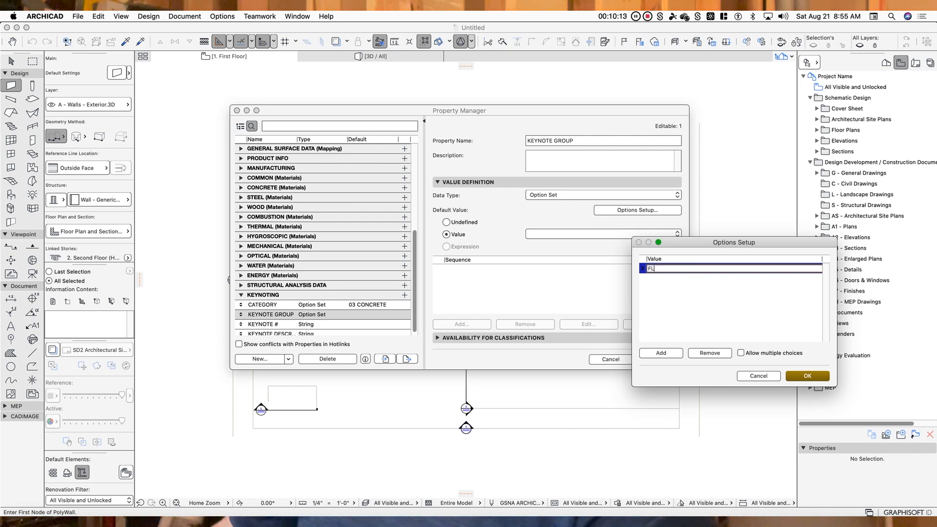
type("OOR PLANS")
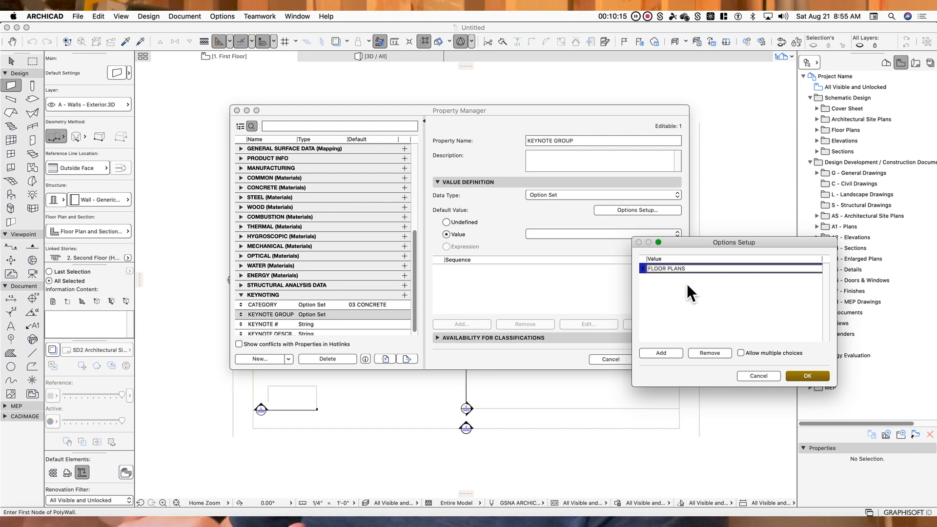
left_click(669, 351)
type("RO")
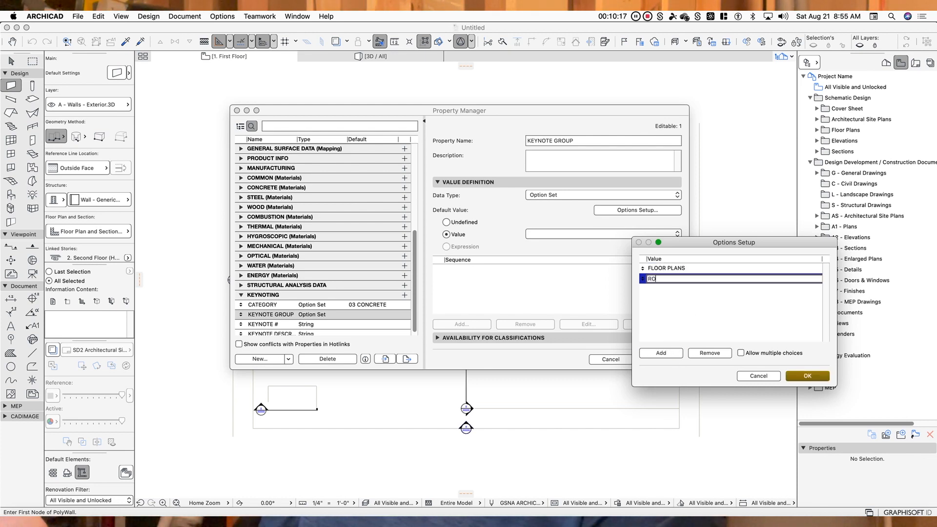
type("OF PLANS")
key("Return")
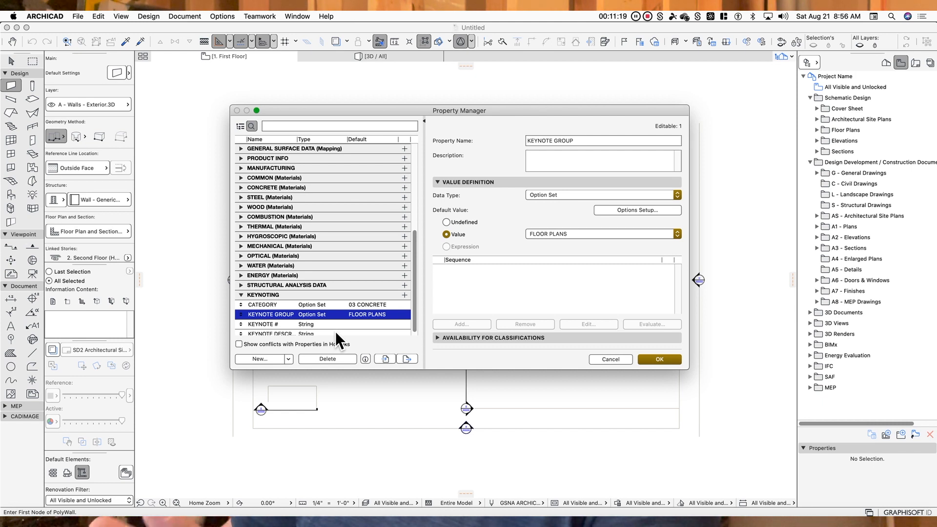
Select the KEYNOTE # property and review its available data types, keeping String
left_click(320, 325)
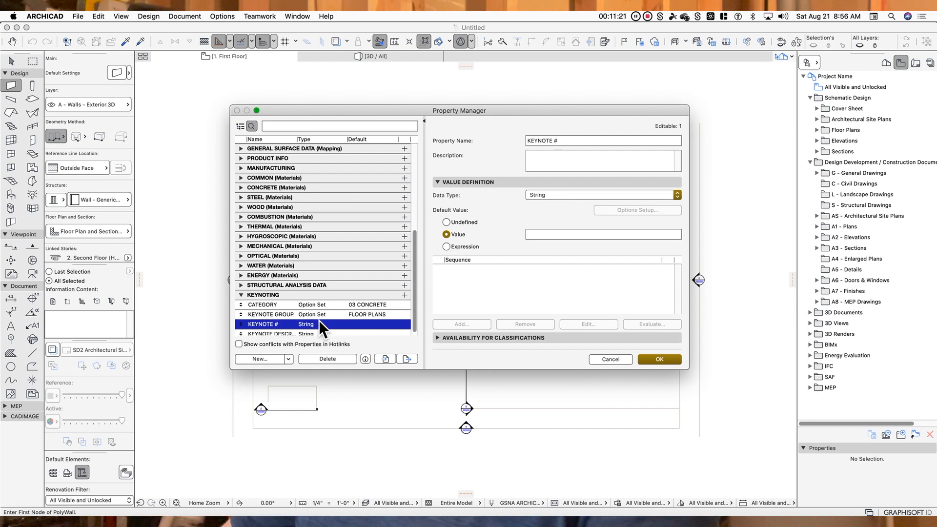
left_click(550, 197)
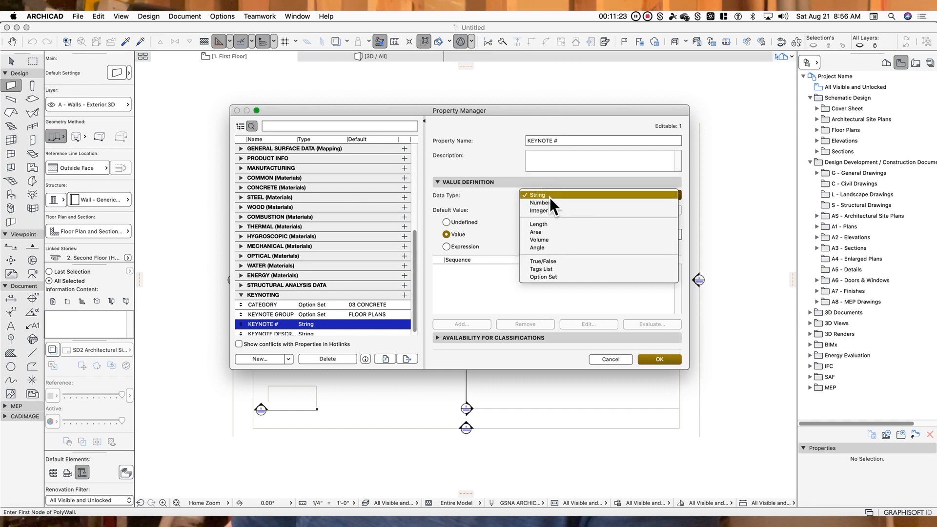
left_click(509, 198)
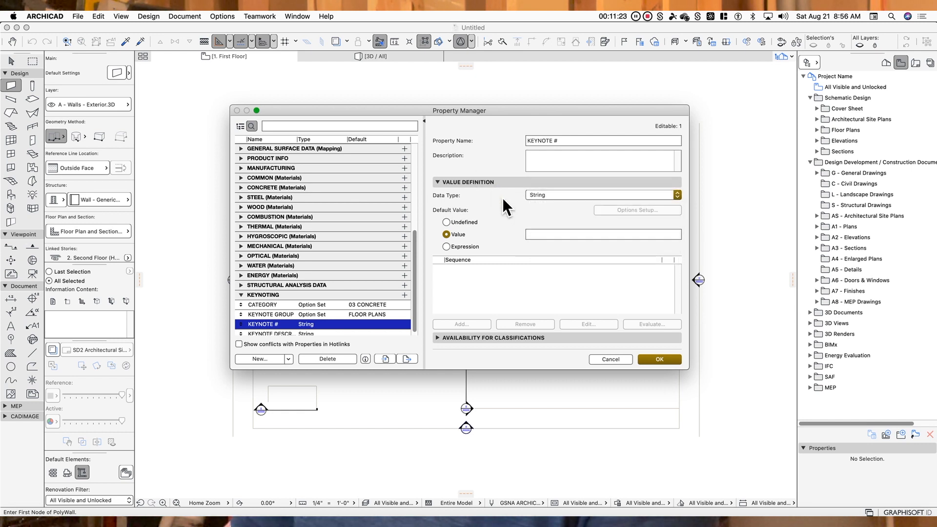
left_click(609, 197)
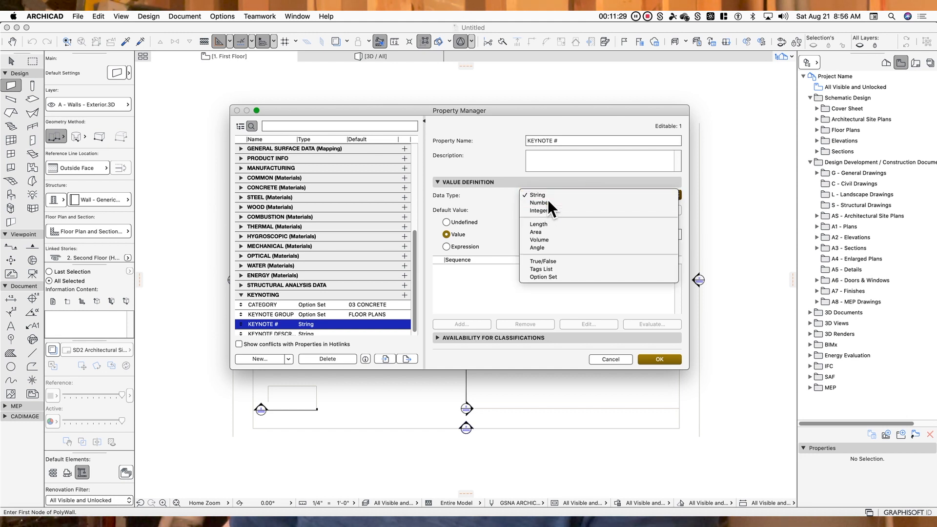
key("Escape")
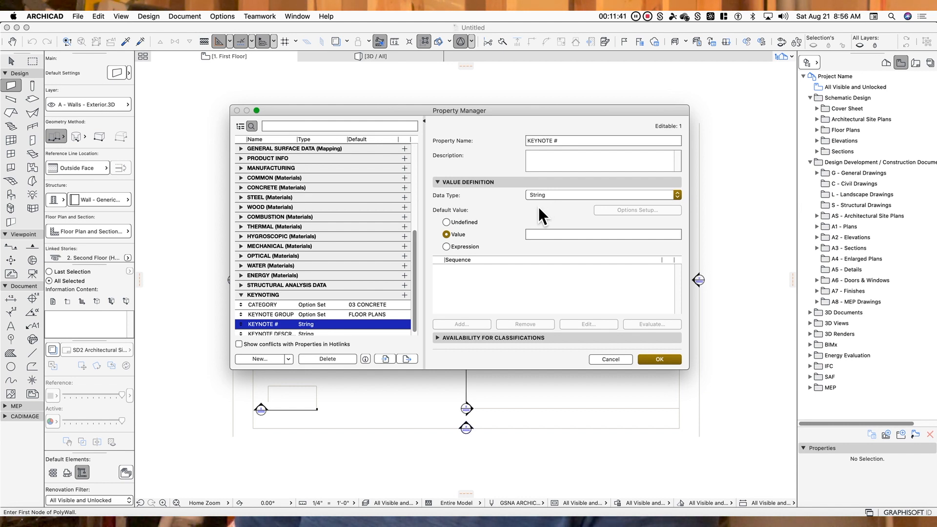
Select the KEYNOTE DESCRIPTION property, keep its String data type, and save the property changes
left_click(305, 334)
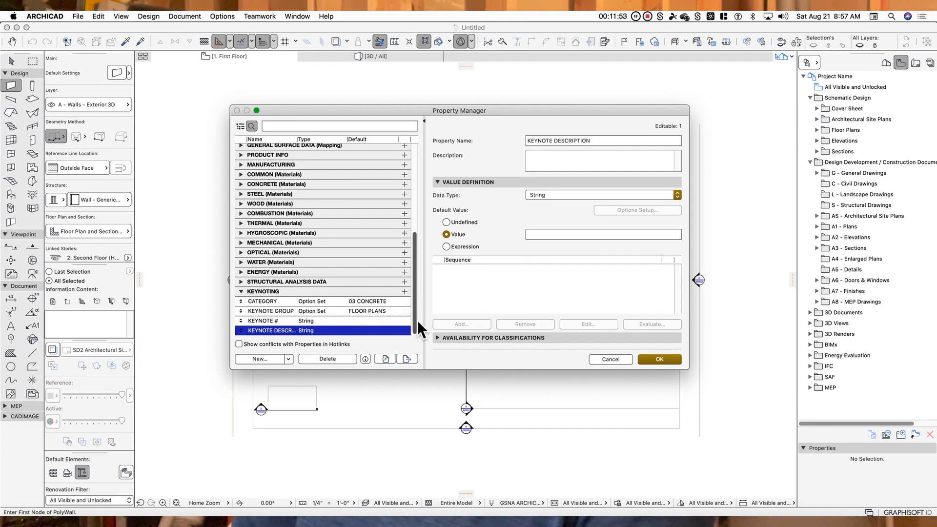
left_click(654, 359)
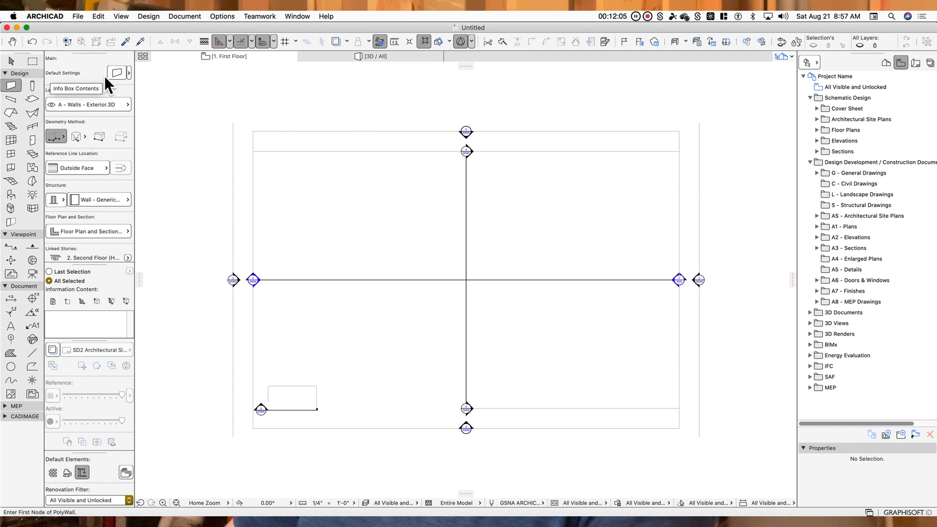
Draw a rectangular enclosure of exterior walls, about 40 by 30 feet, in the middle of the first floor plan
left_click(61, 137)
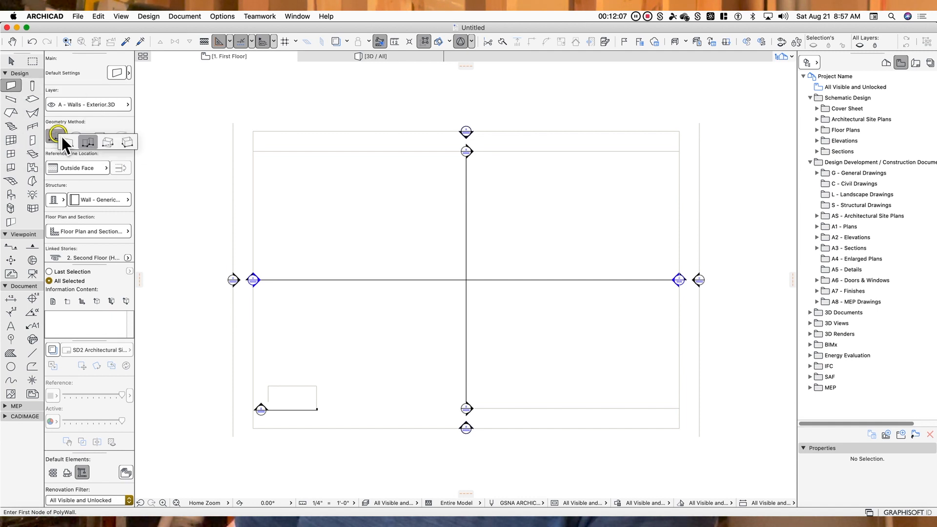
left_click(112, 146)
left_click(377, 207)
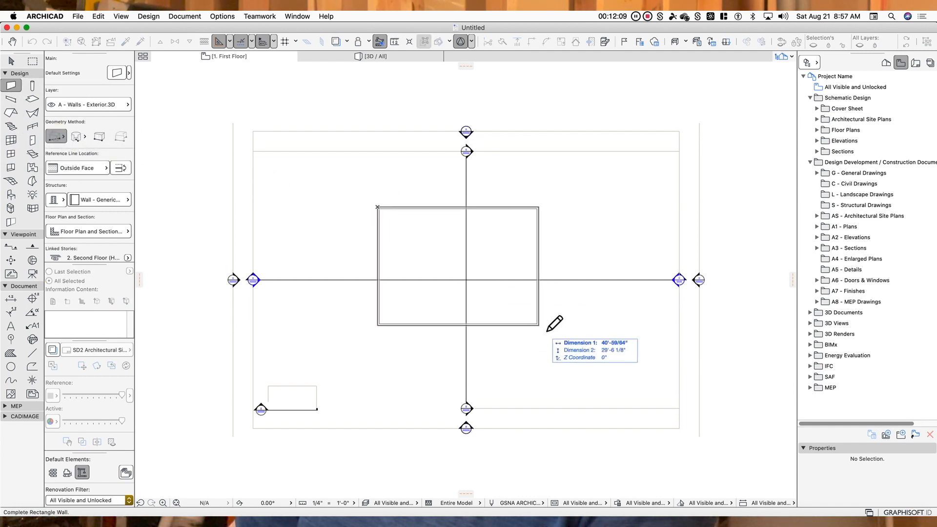
left_click(545, 329)
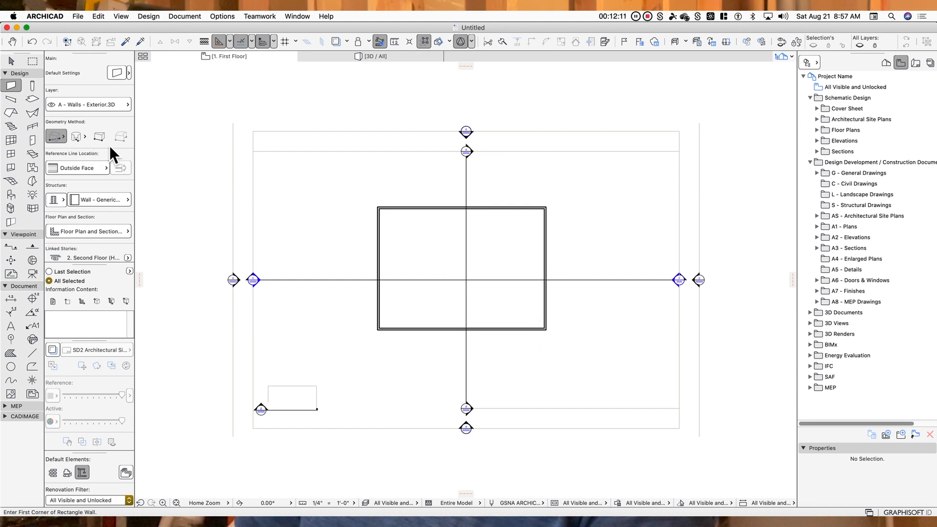
Draw a rectangular slab with the Floor - Concrete 4" - Gravel : F01 composite, matching the outer corners of the walls
left_click(33, 99)
left_click(78, 138)
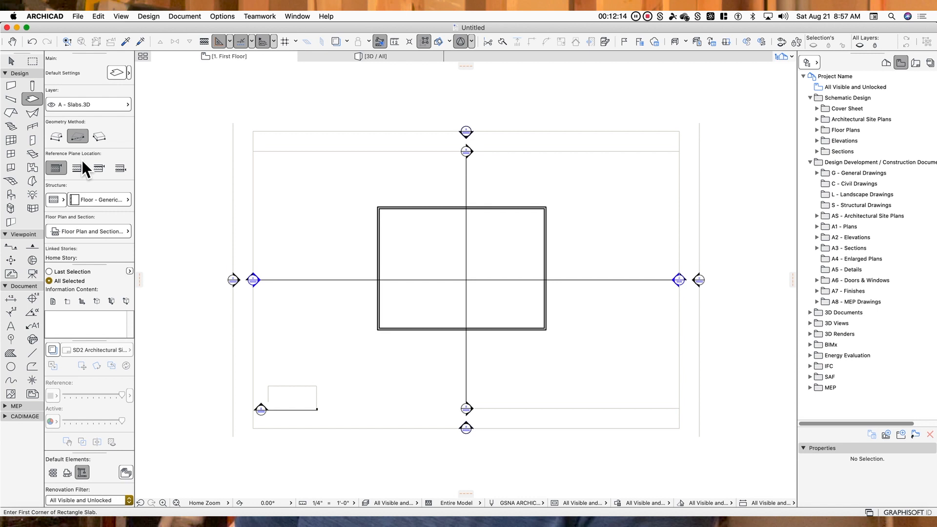
left_click(100, 204)
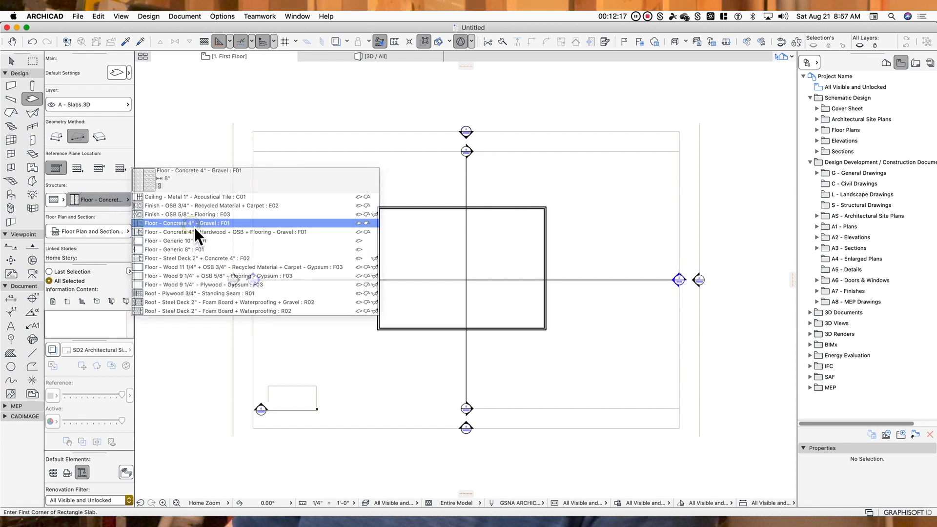
left_click(194, 223)
left_click(377, 207)
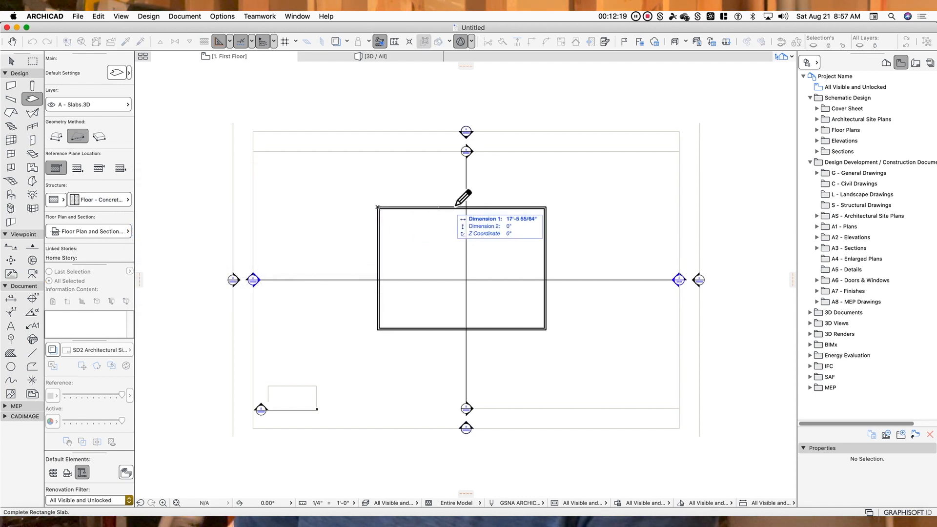
left_click(545, 329)
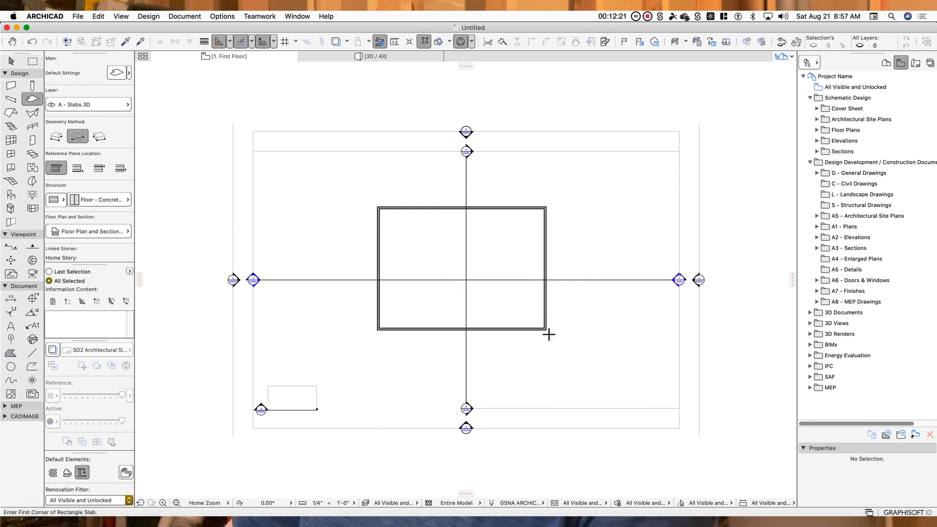
Activate the Object tool and set its default layer to A - Furniture.3D
middle_click_drag(489, 304, 429, 376)
scroll(428, 374, "up", 5)
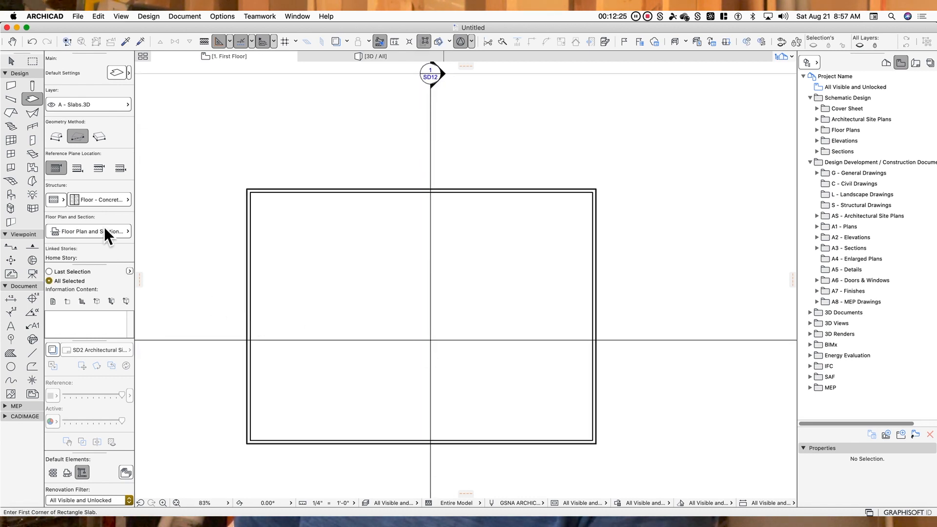
left_click(13, 191)
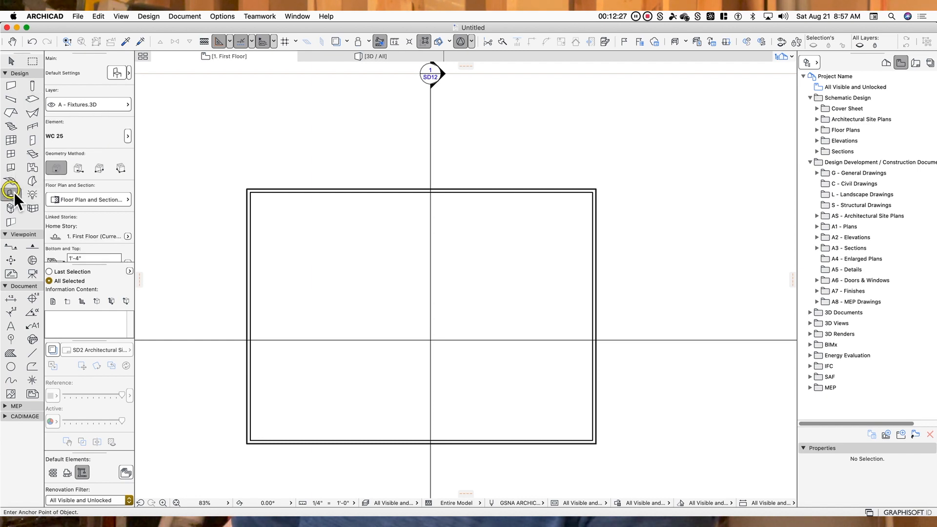
left_click(99, 111)
left_click(100, 99)
left_click(103, 104)
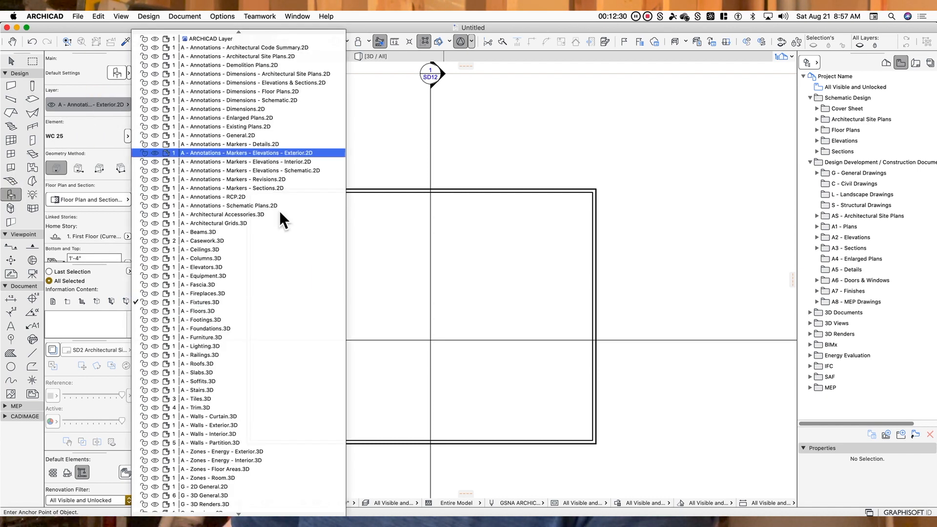
left_click(223, 338)
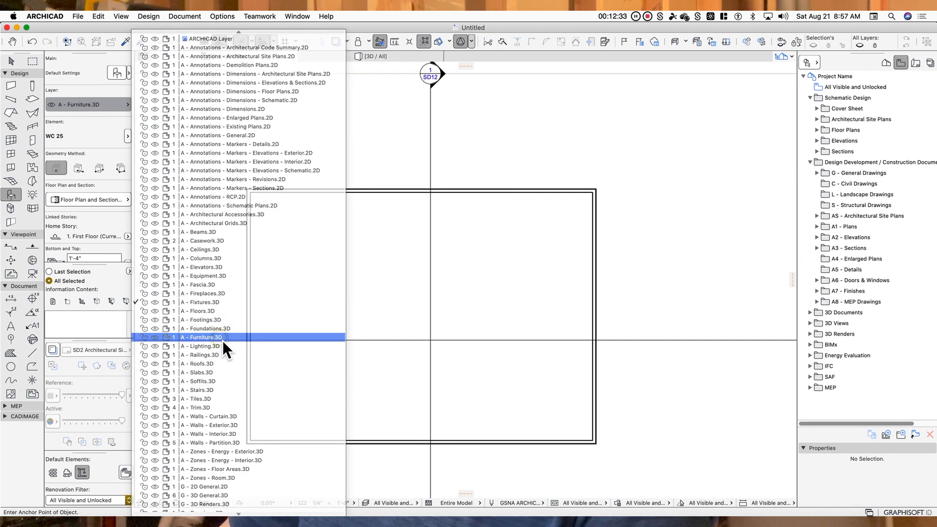
Choose Sofa Bed L-Shape 25 from the library's 12 Furnishings 25, Couches and Sofas 25 folder as the default object
left_click(116, 72)
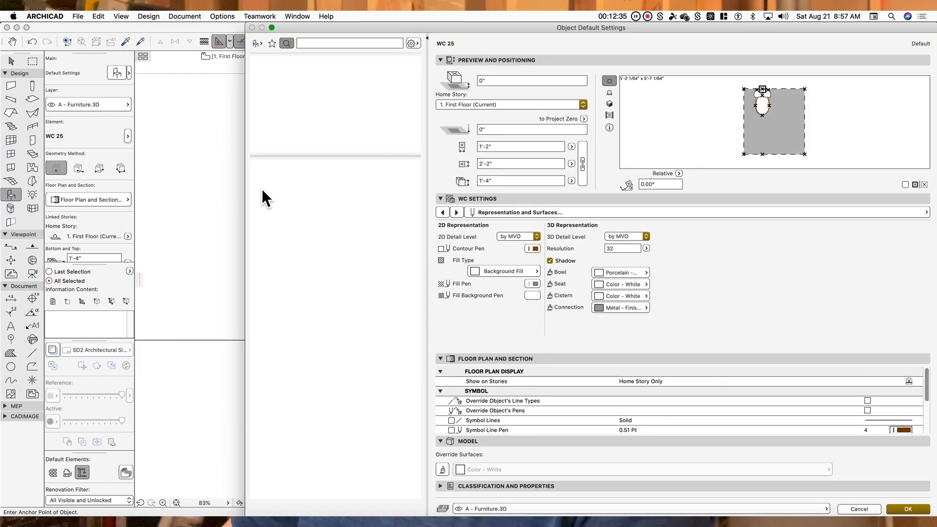
left_click(259, 45)
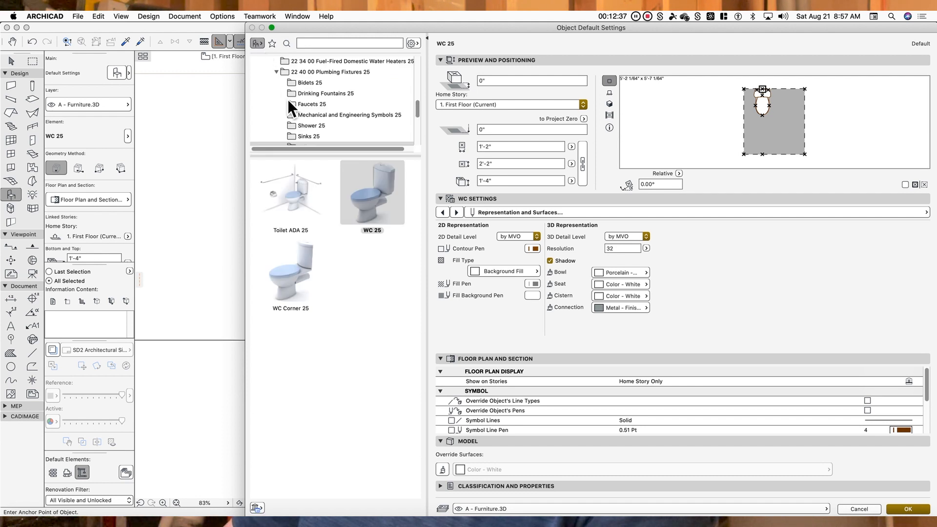
left_click_drag(314, 154, 322, 308)
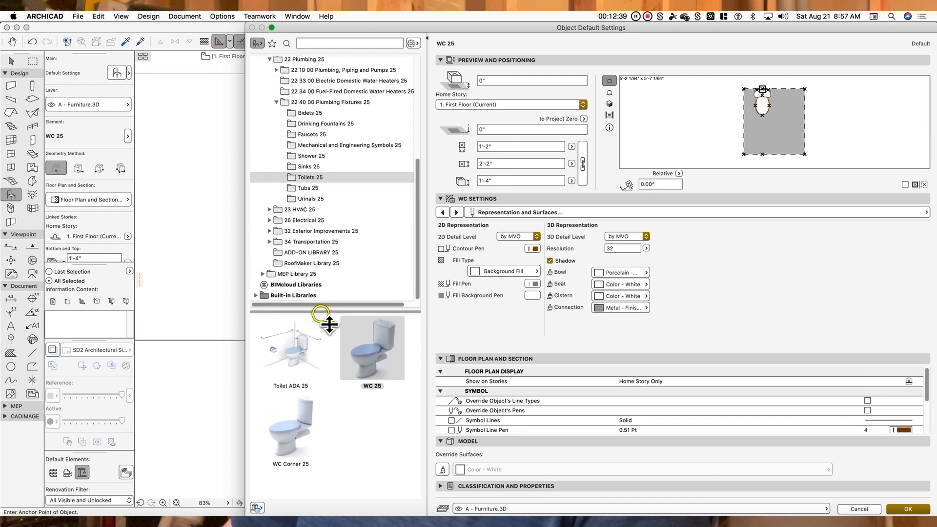
scroll(302, 110, "up", 5)
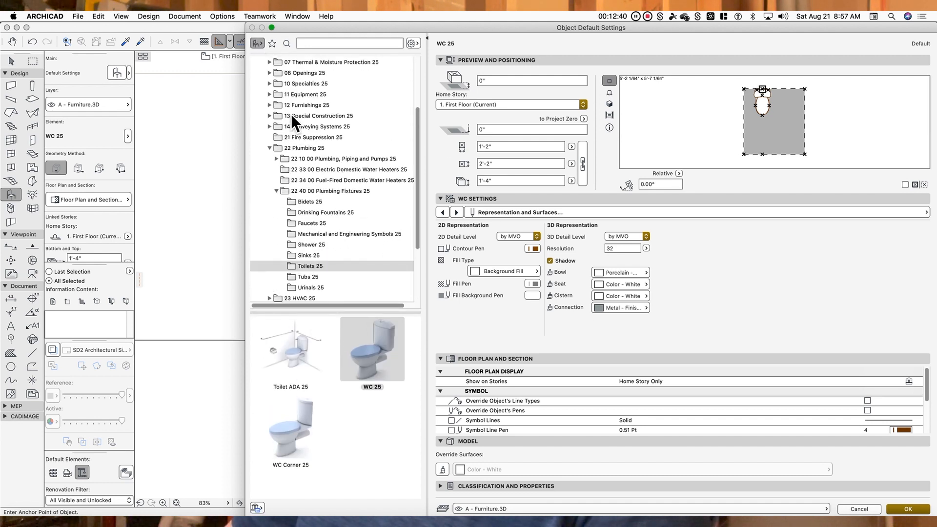
left_click(269, 105)
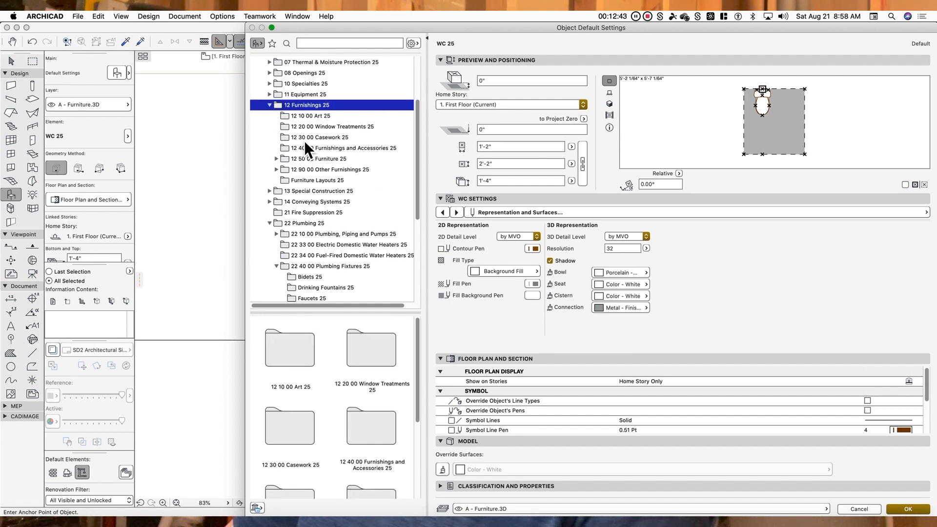
left_click(277, 159)
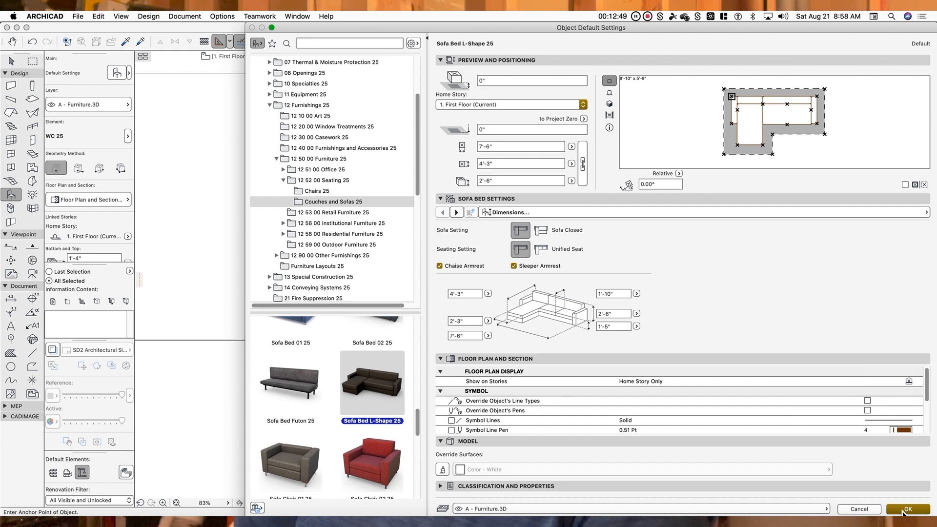
left_click(903, 509)
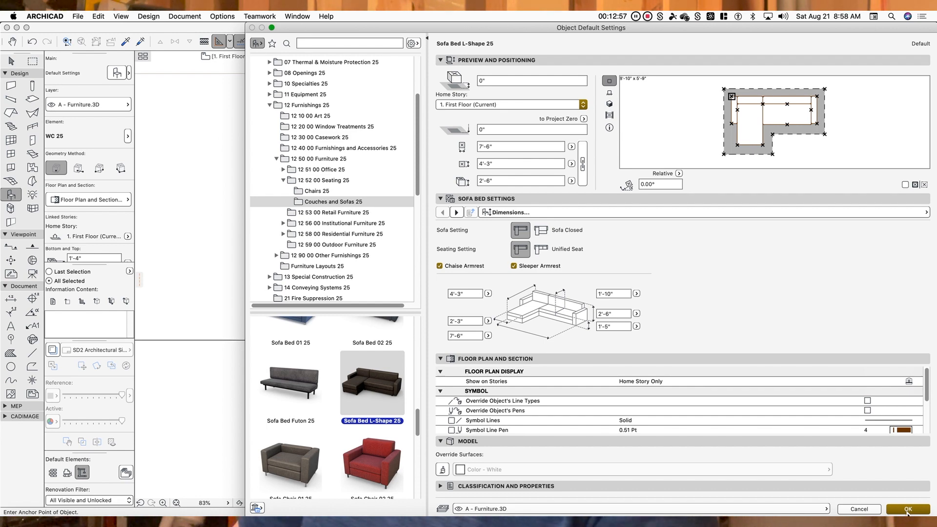
left_click(908, 510)
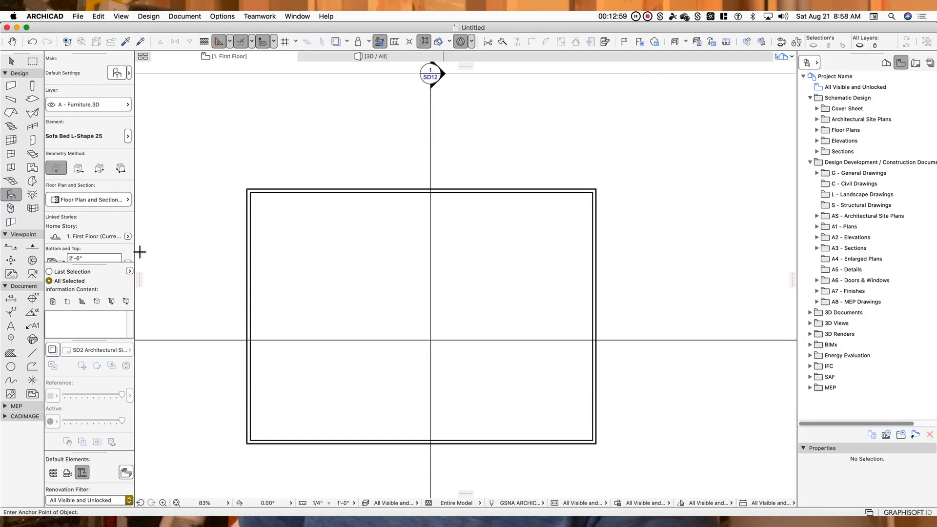
Place the L-shaped sofa bed in the upper-left area of the room, select it for a check, and deselect it
left_click(315, 268)
left_click(328, 274, "shift")
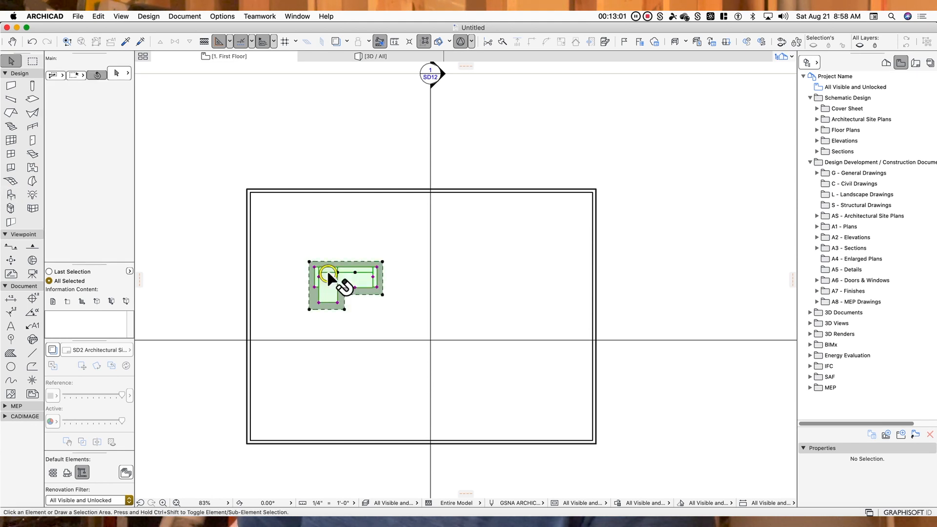
scroll(327, 274, "up", 3)
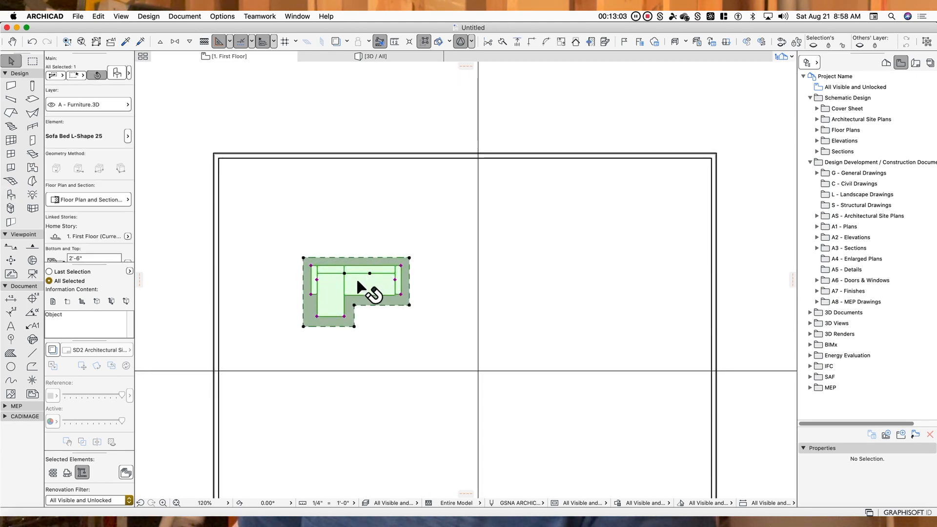
key("Escape")
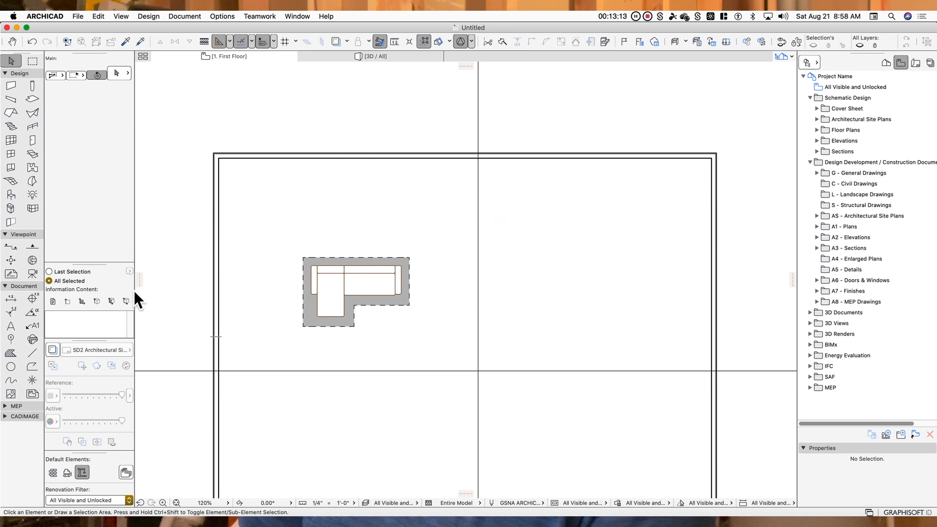
Activate the Label tool and set its default layer to A - Annotations - Dimensions - Floor Plans.2D
left_click(39, 331)
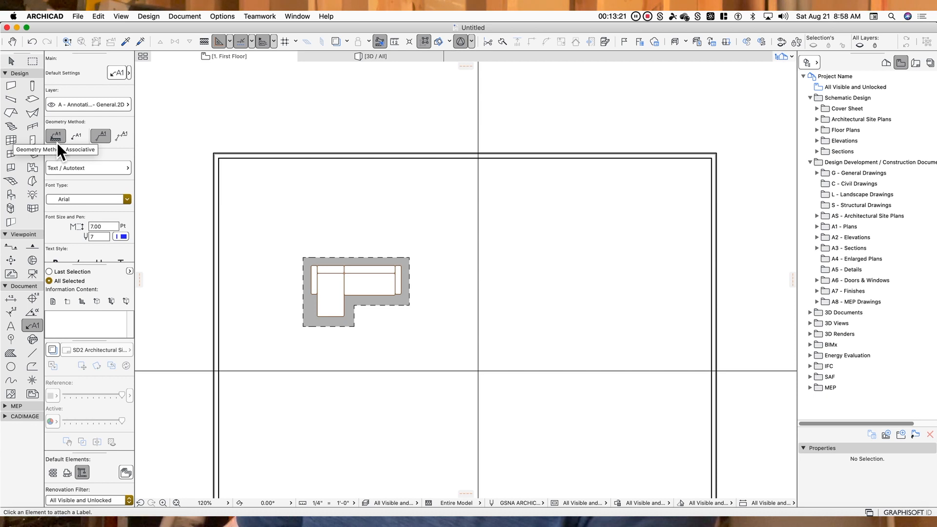
left_click(98, 107)
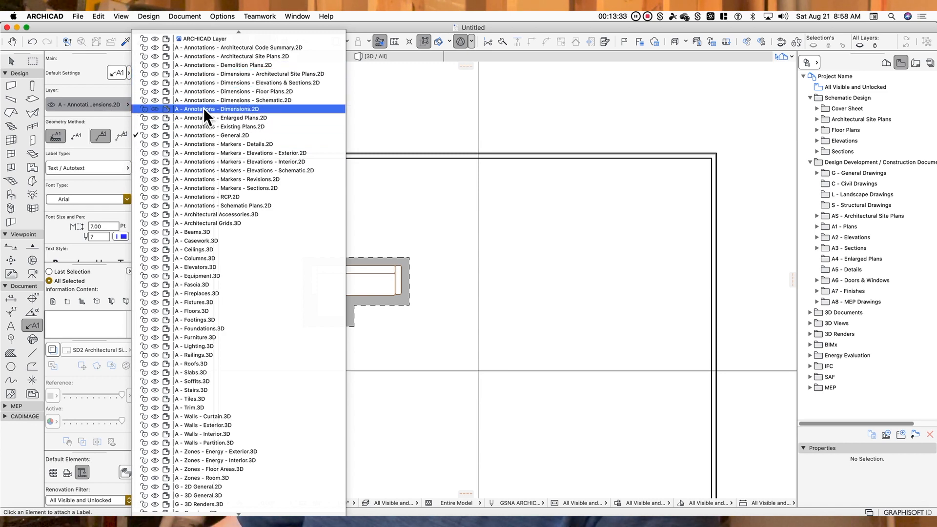
left_click(203, 91)
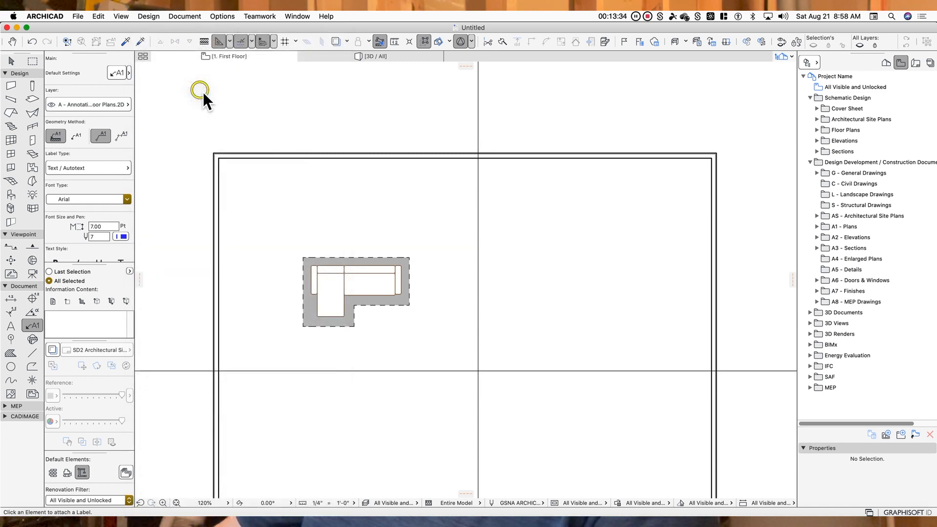
left_click(98, 103)
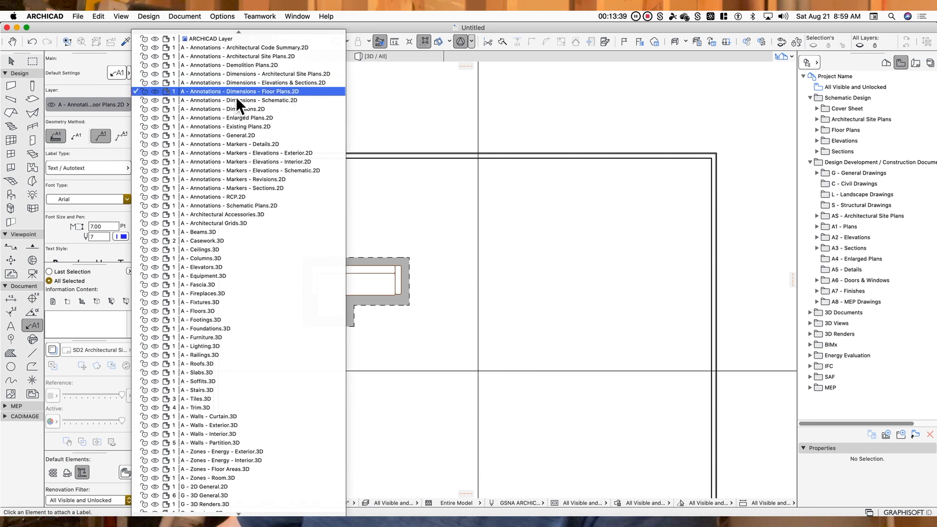
left_click(289, 94)
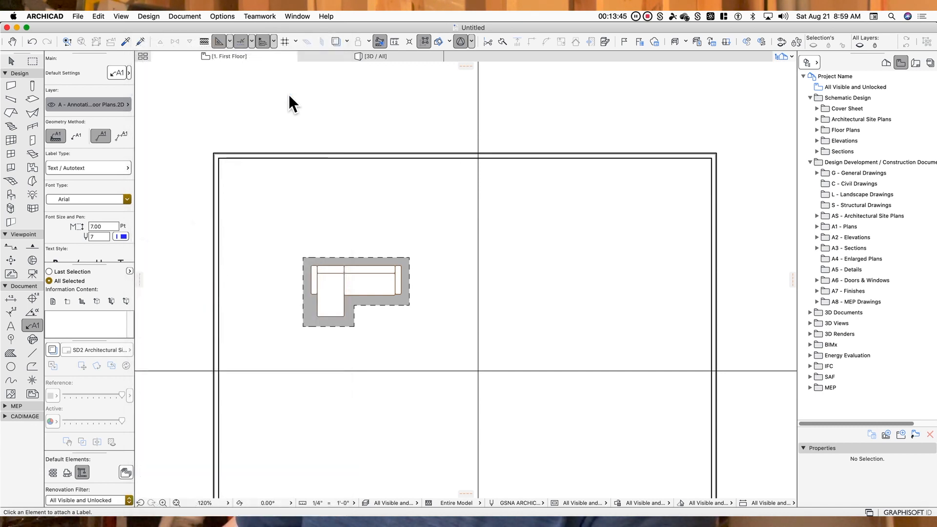
In the default label settings, keep the 7.00 pt text size, make the pointer line curved, and use the solid filled arrowhead
left_click(118, 74)
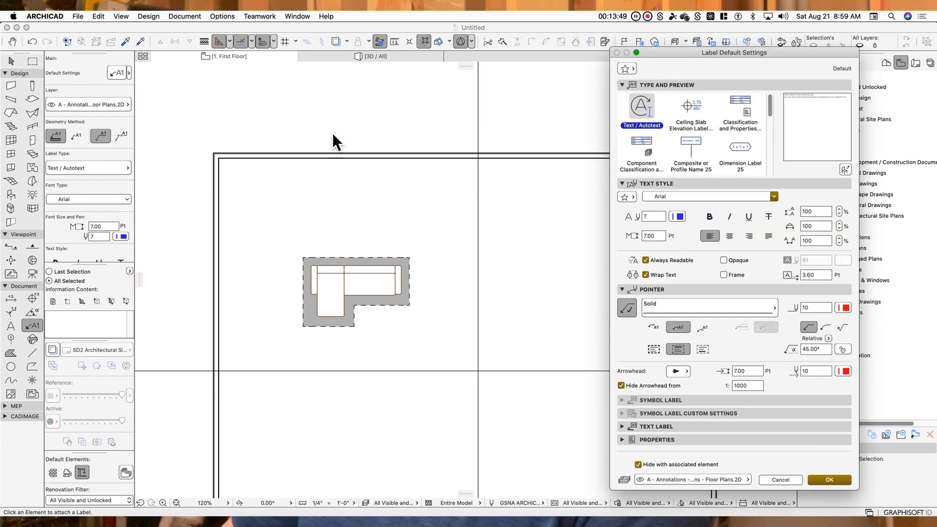
left_click_drag(709, 54, 534, 58)
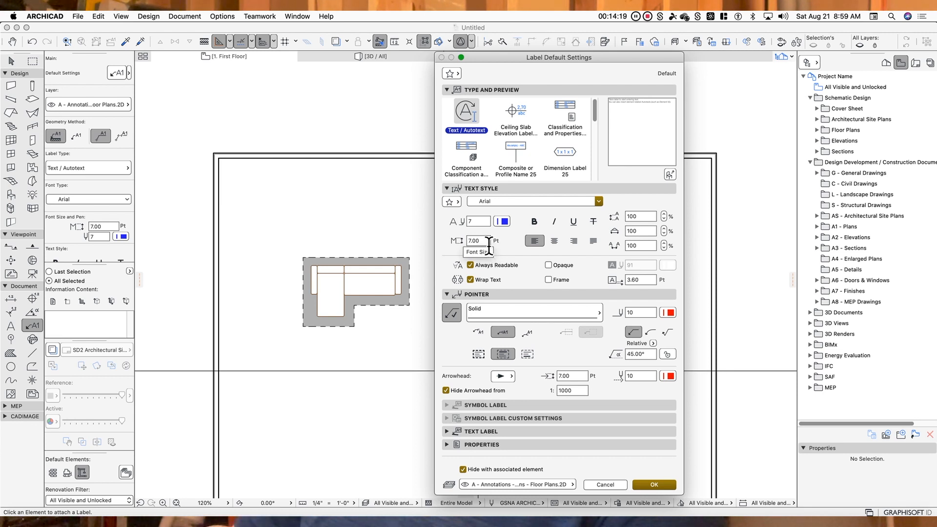
left_click(461, 242)
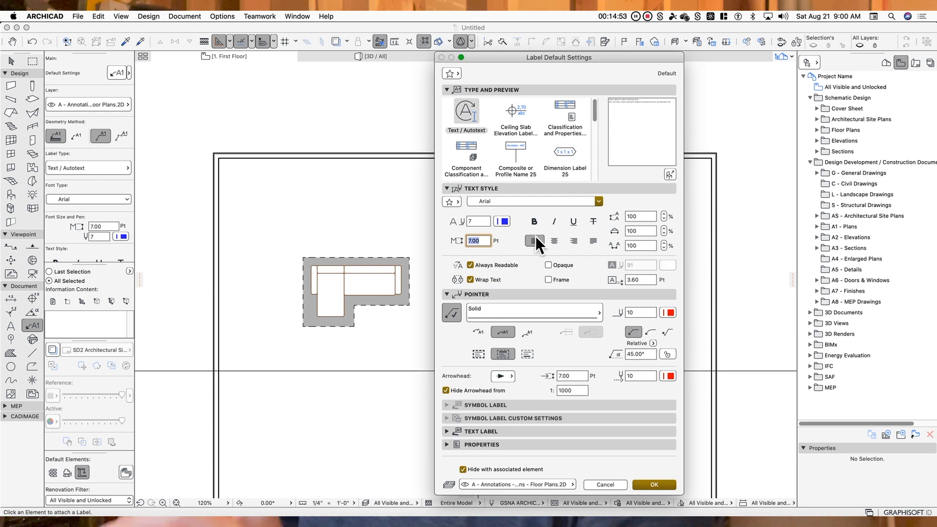
left_click(450, 315)
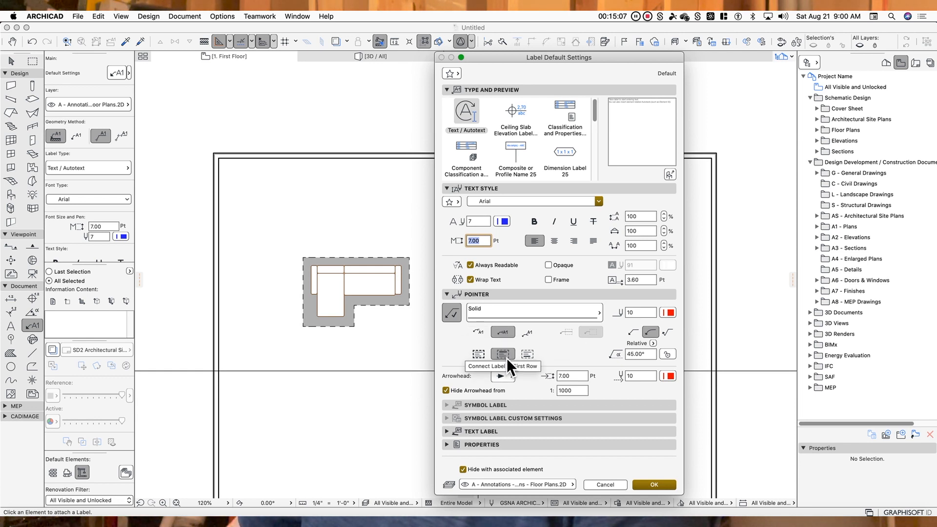
left_click(502, 377)
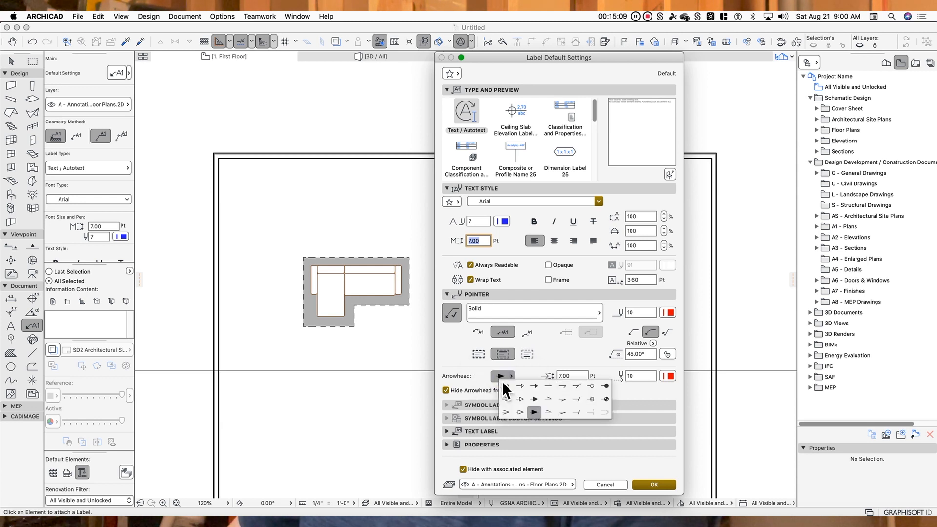
left_click(538, 414)
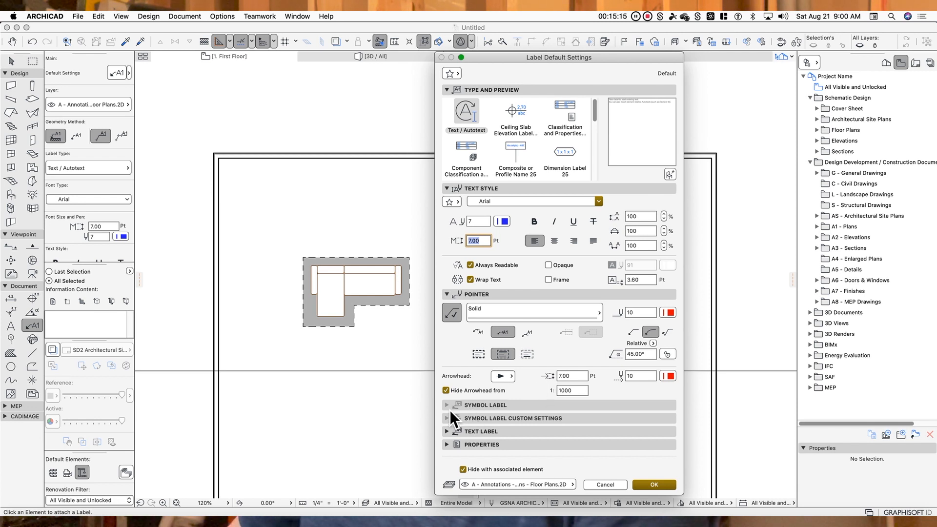
Give default text labels a horizontal orientation, a frame and an opaque background, and accept the label settings
left_click(463, 436)
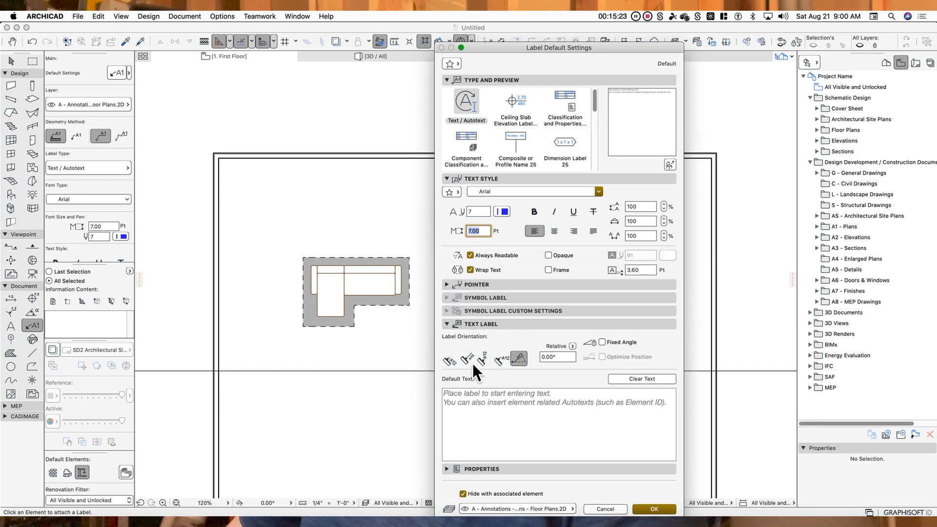
left_click(506, 362)
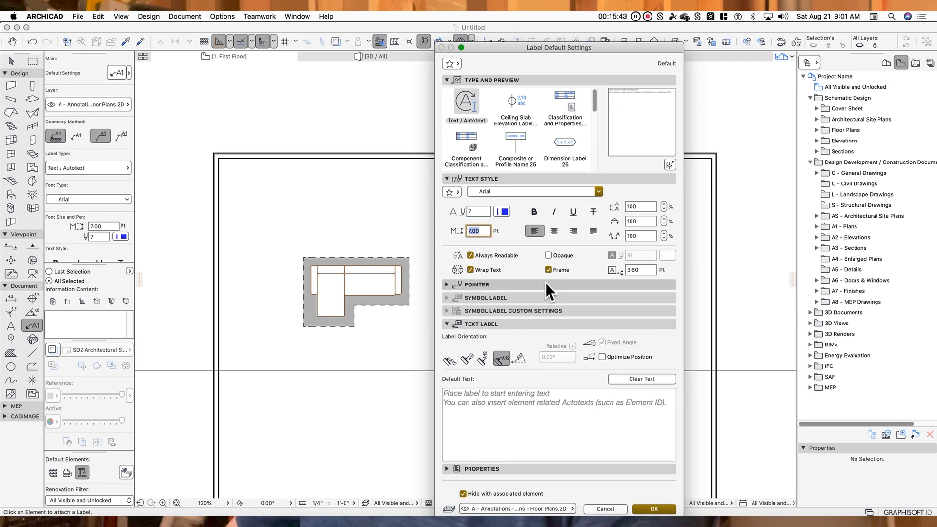
left_click(549, 257)
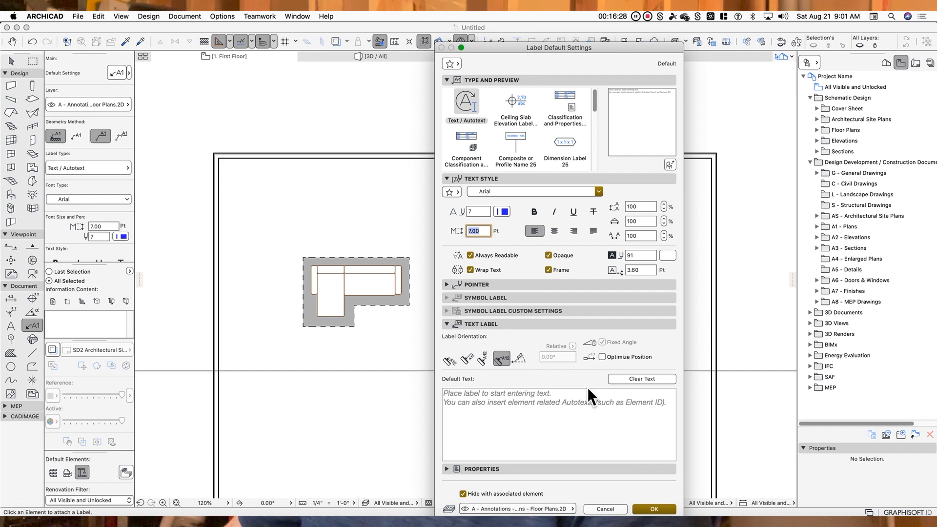
left_click(657, 509)
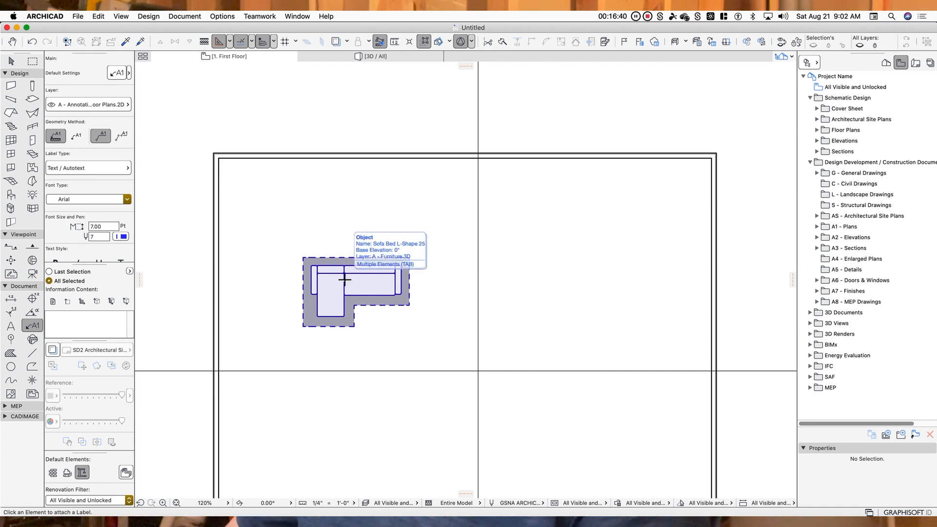
left_click(345, 279)
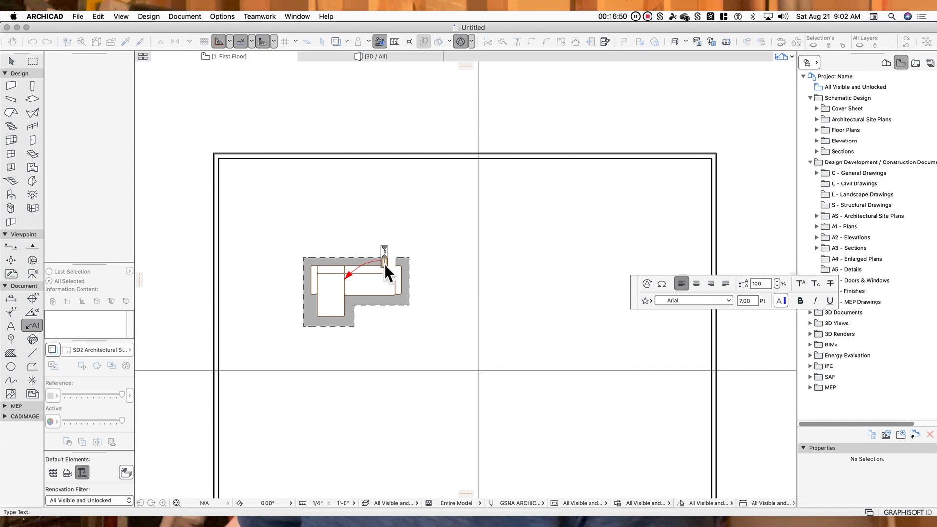
left_click(650, 286)
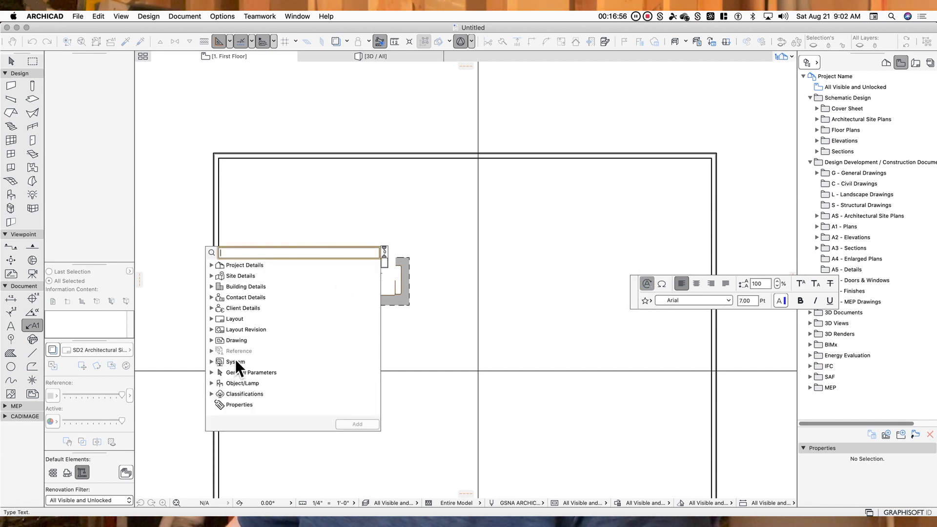
left_click(229, 408)
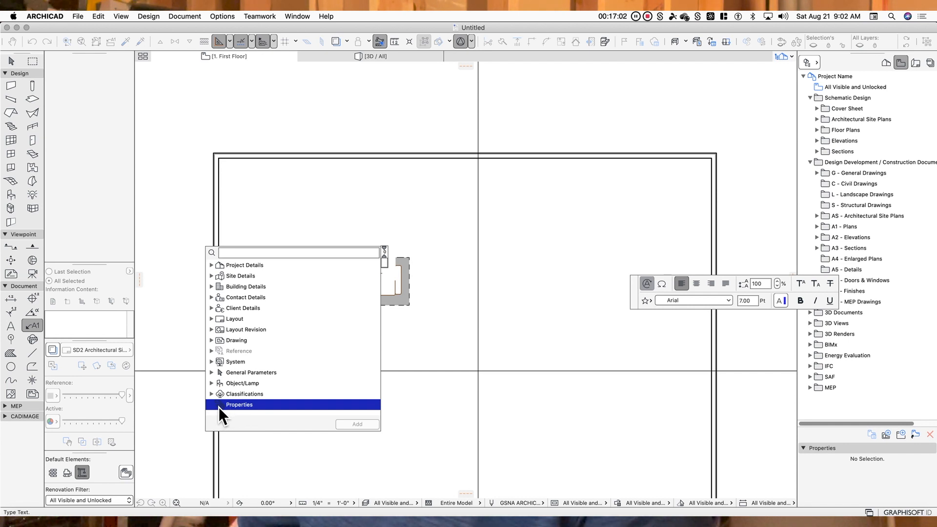
key("Escape")
key("Escape")
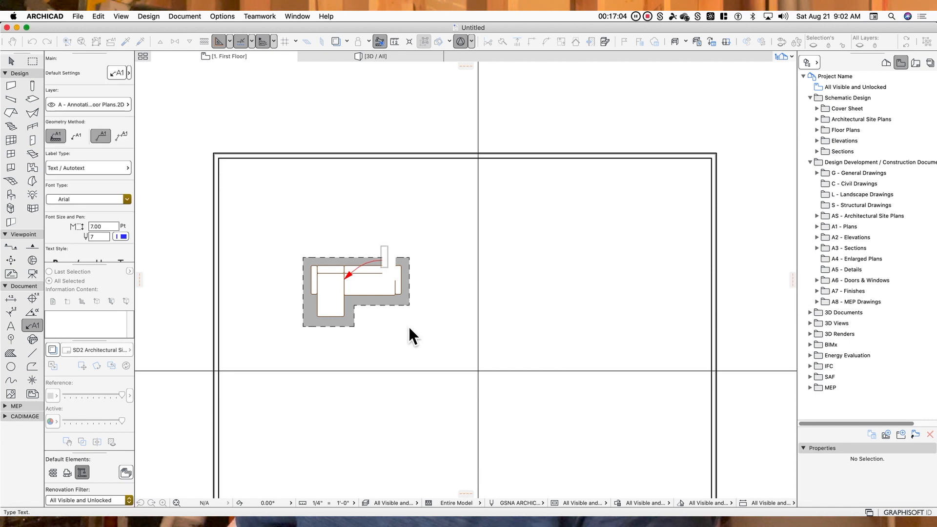
key("Escape")
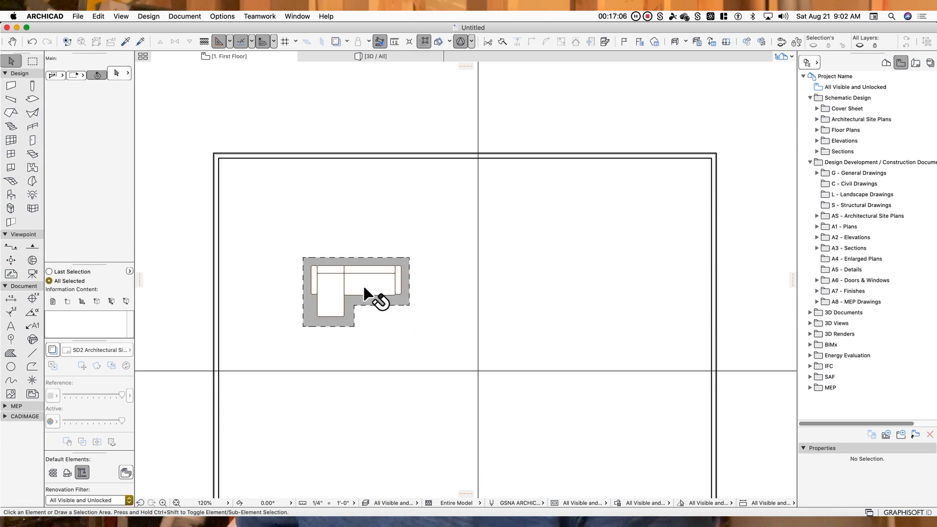
Classify the L-shaped sofa bed as Site in ARCHICAD Classification - v 2.0 and 00 00 00 Procurement and Contracting Requirements in MasterFormat - 2016 Edition
left_click(371, 293)
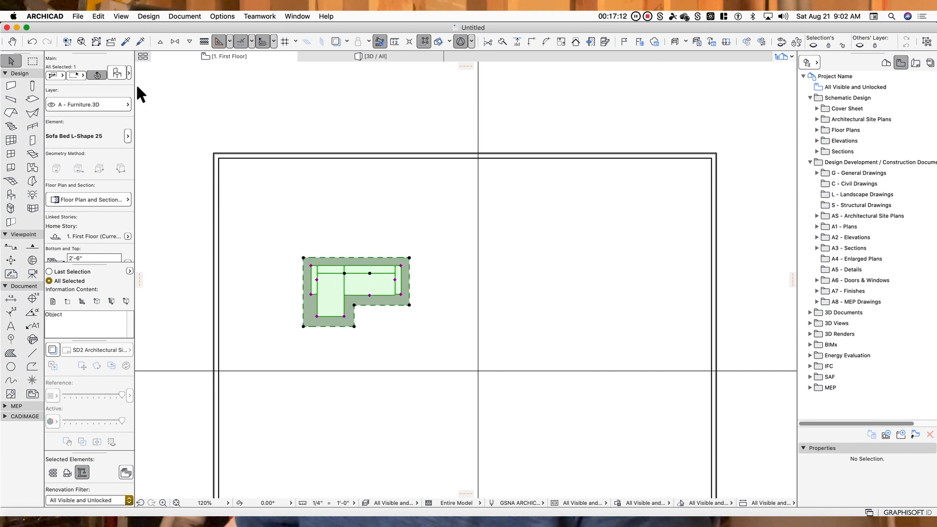
left_click(118, 75)
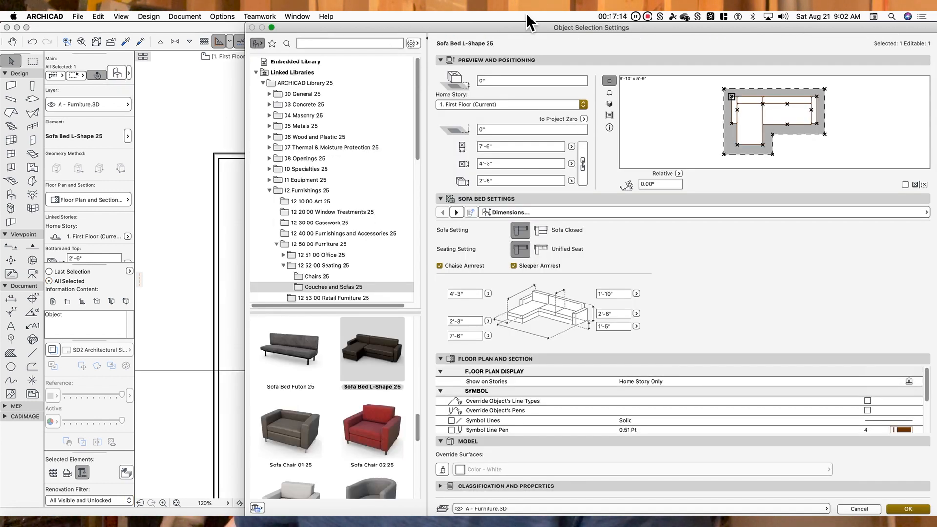
left_click_drag(527, 30, 400, 23)
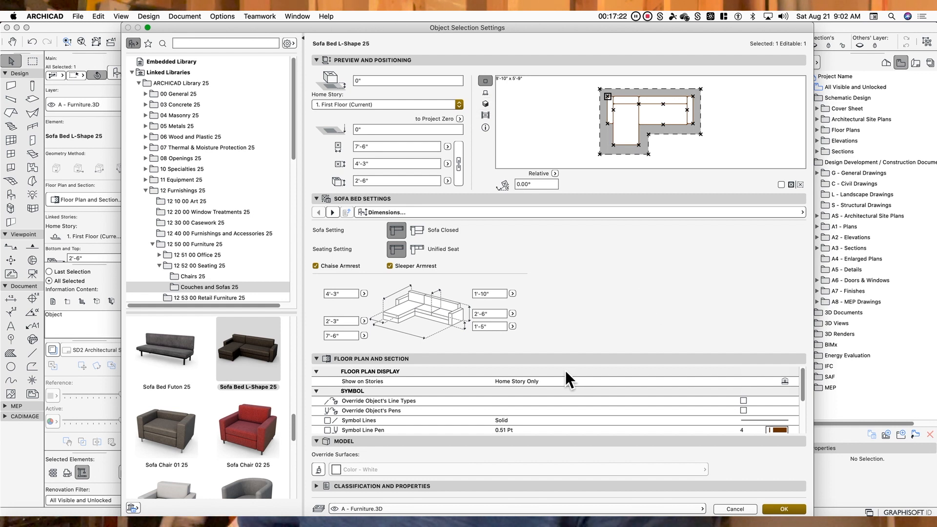
left_click(320, 487)
scroll(385, 428, "down", 2)
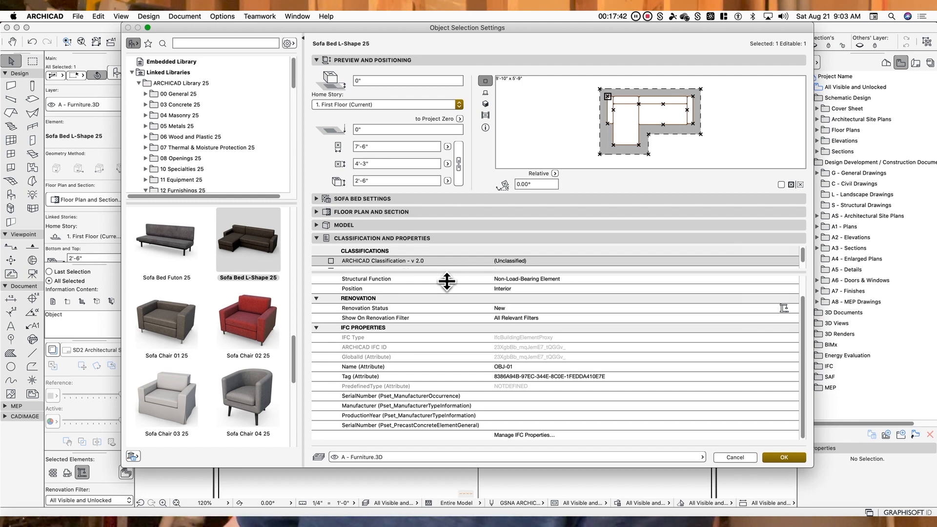
mouse_move(497, 281)
left_mouse_down()
mouse_move(505, 323)
mouse_move(497, 362)
mouse_move(488, 287)
left_mouse_up()
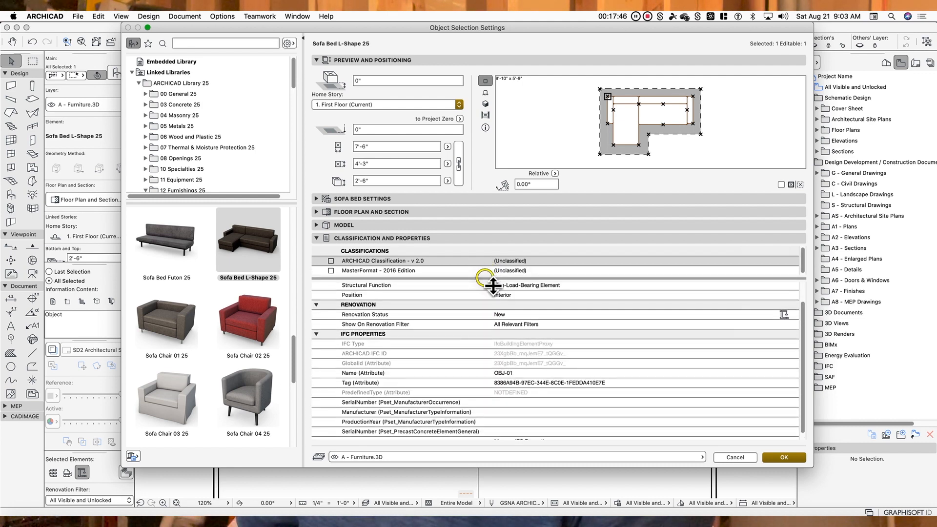
left_click(335, 266)
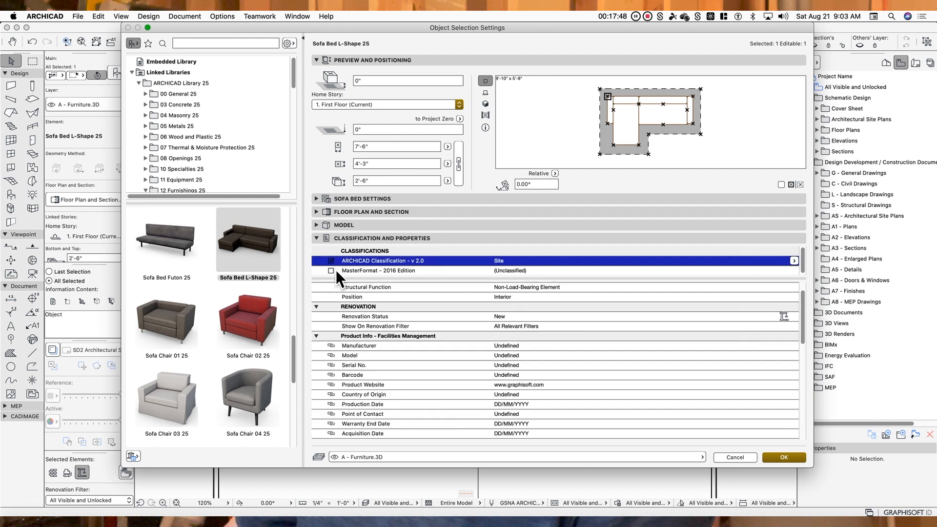
left_click(335, 271)
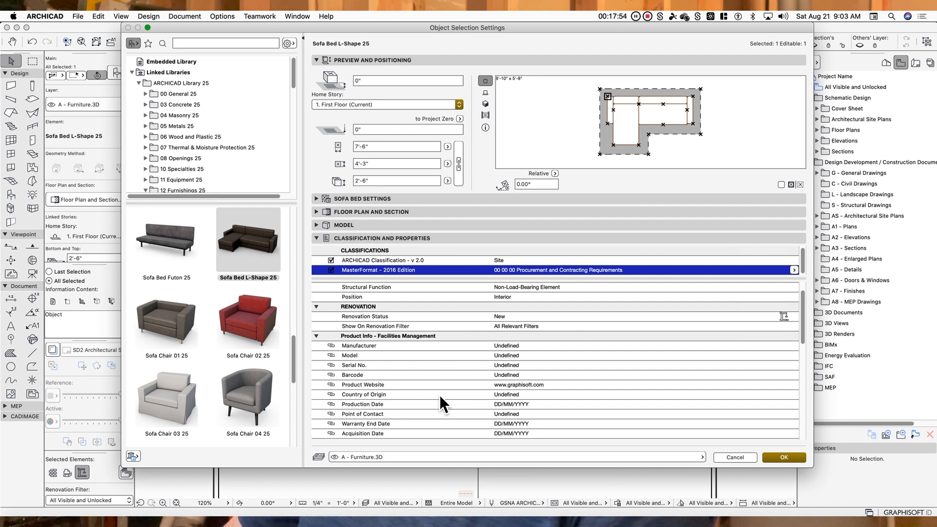
Set the sofa's KEYNOTING category to 12 FURNISHINGS and keep FLOOR PLANS as its keynote group
left_click(317, 336)
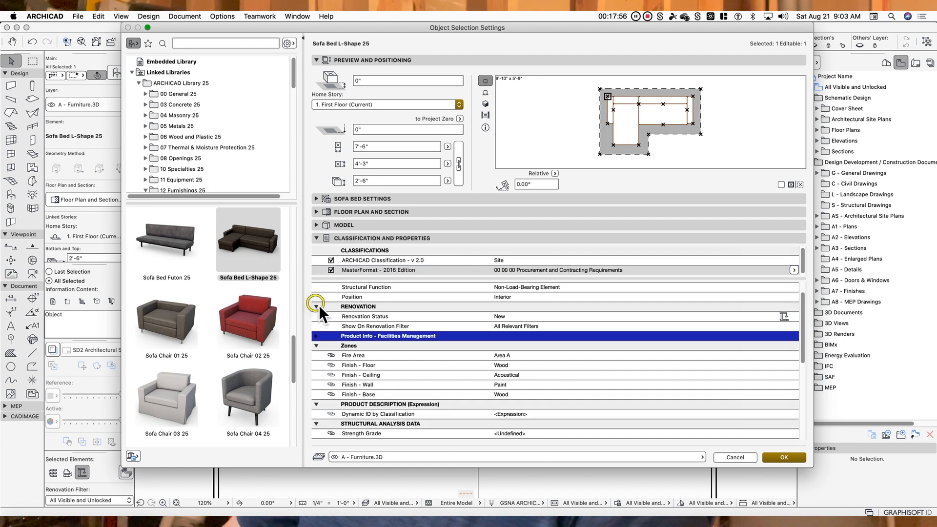
left_click(317, 306)
left_click(317, 326)
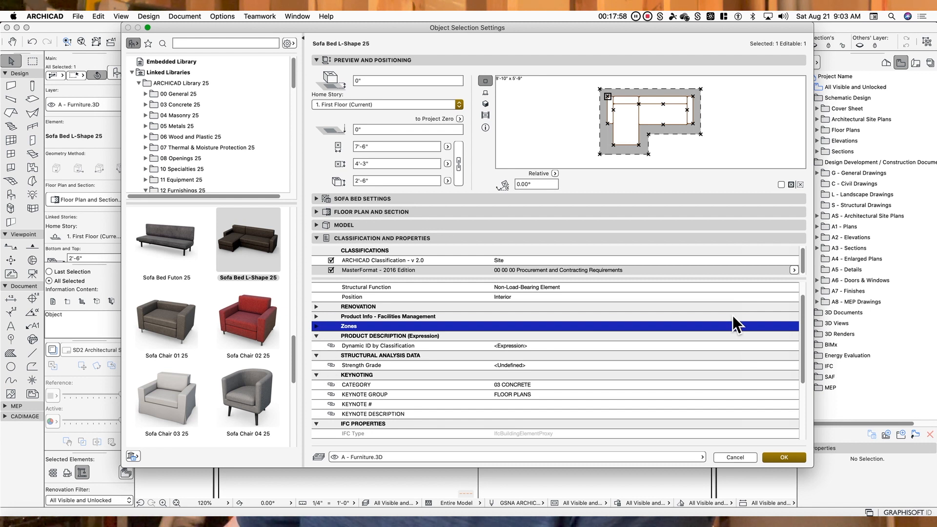
left_click(320, 337)
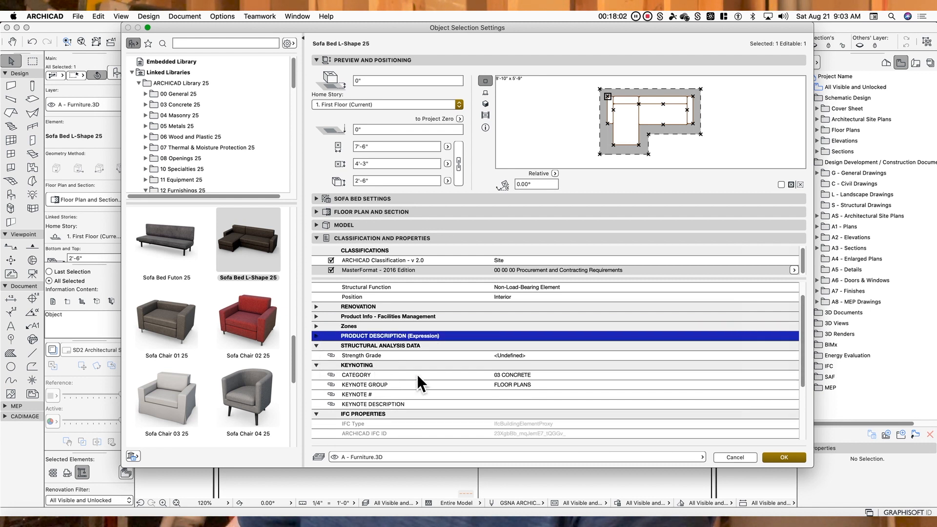
left_click(527, 376)
left_click(794, 375)
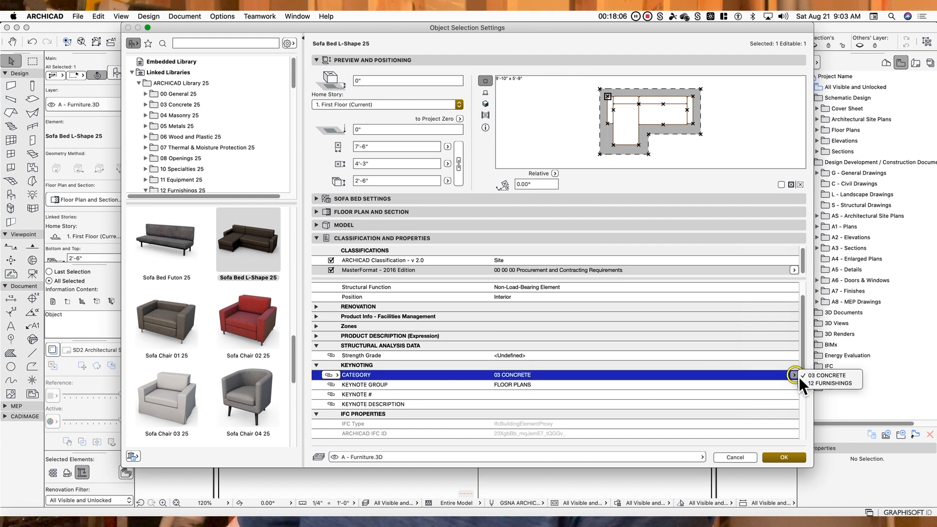
left_click(828, 386)
left_click(559, 385)
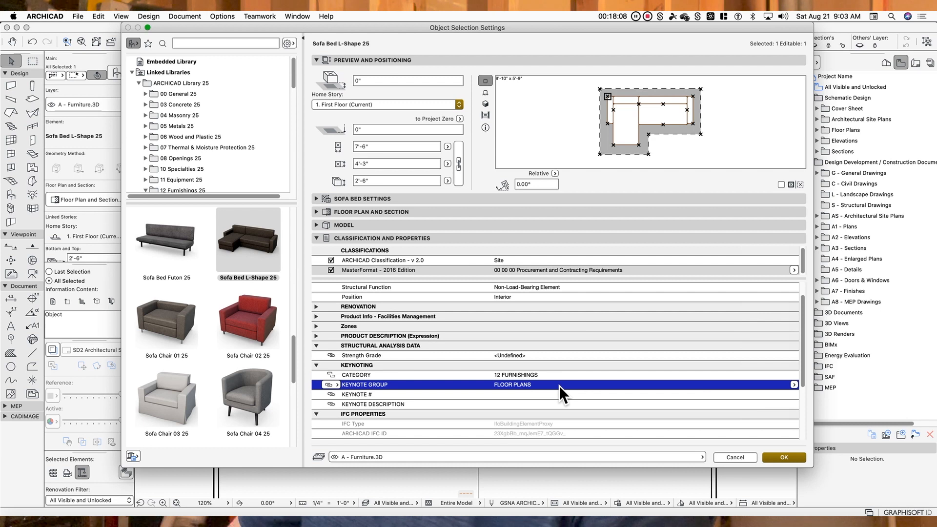
left_click(795, 385)
left_click(821, 387)
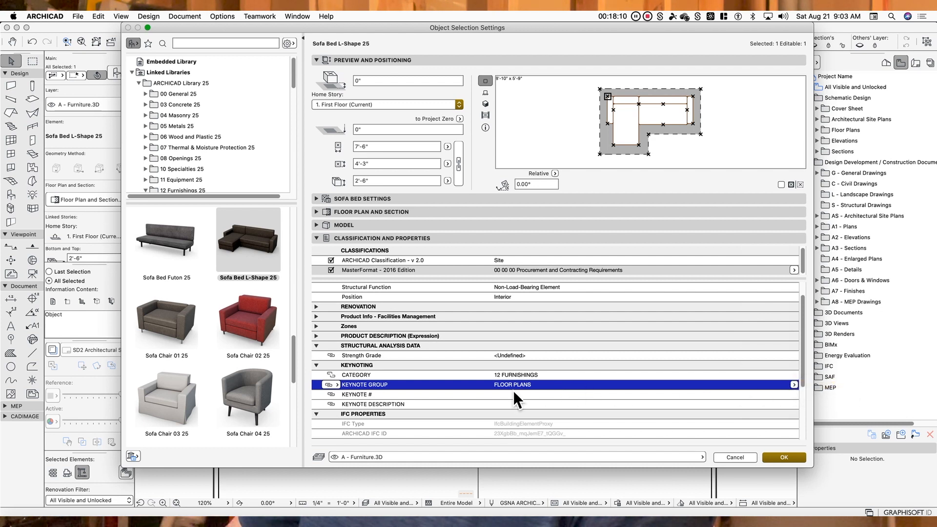
Enter 12.01 as the sofa's keynote number and SOFA, BY OWNER as its keynote description, and accept the object settings
left_click(503, 404)
left_click(518, 396)
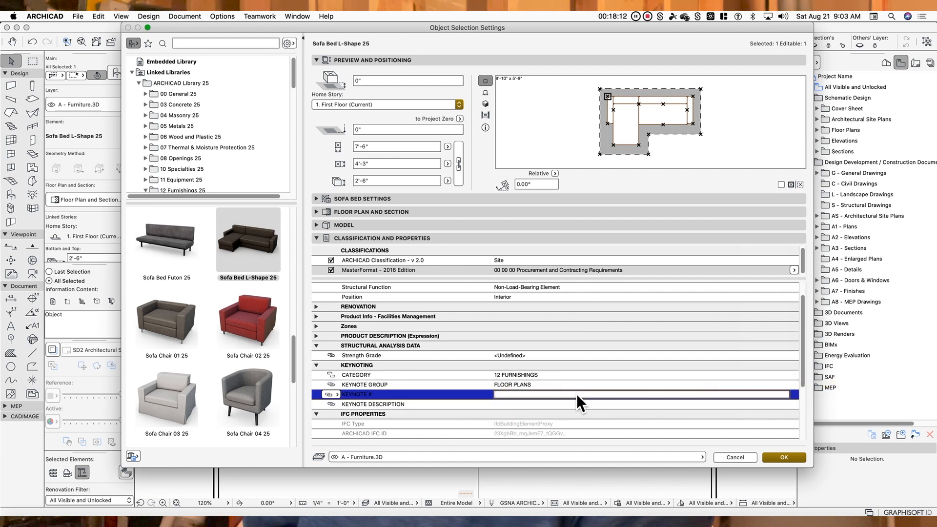
type("12.01")
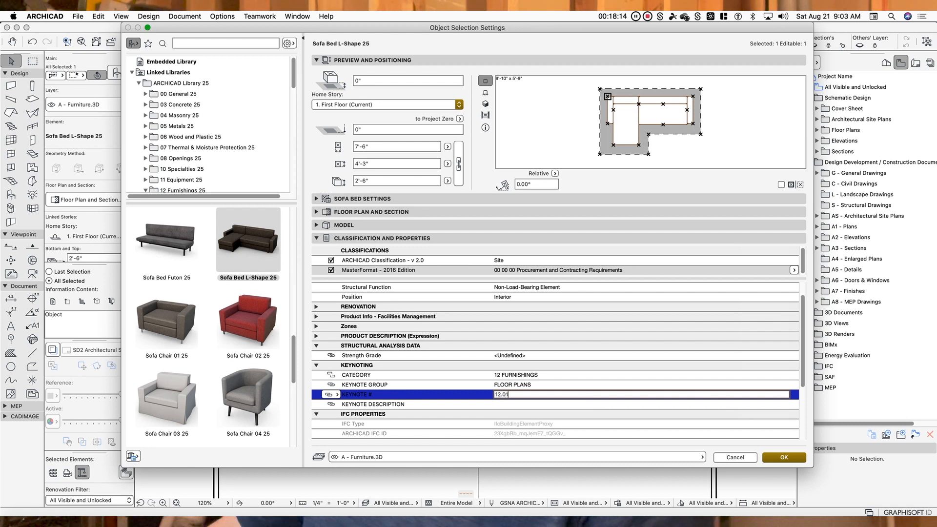
left_click(518, 405)
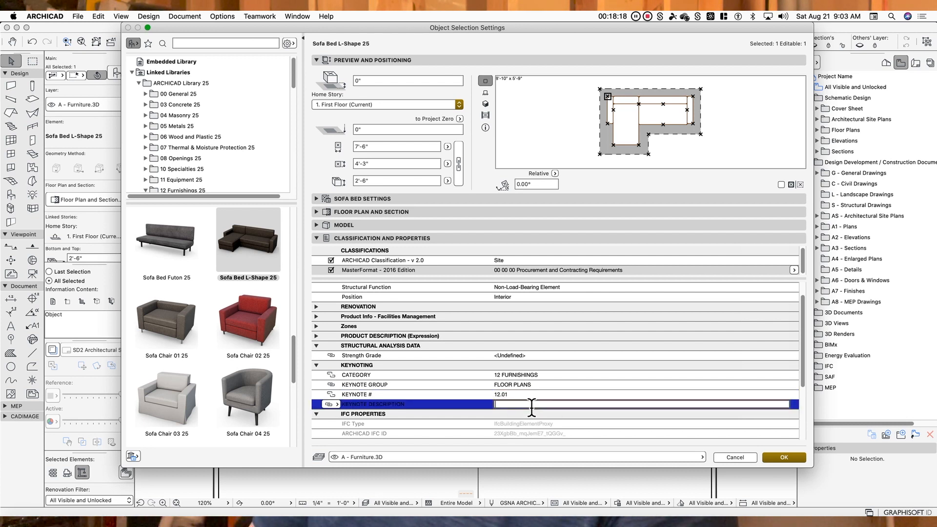
type("SOFA, ")
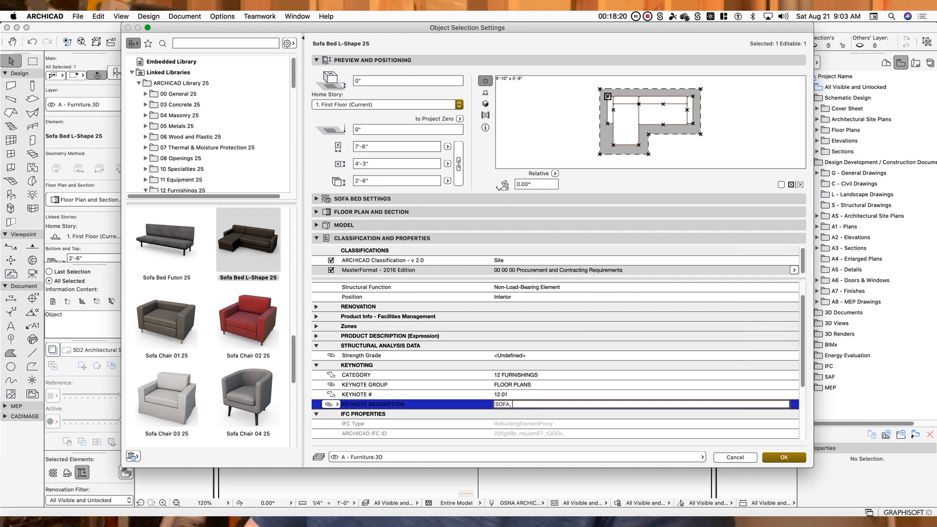
type("BY OWNER")
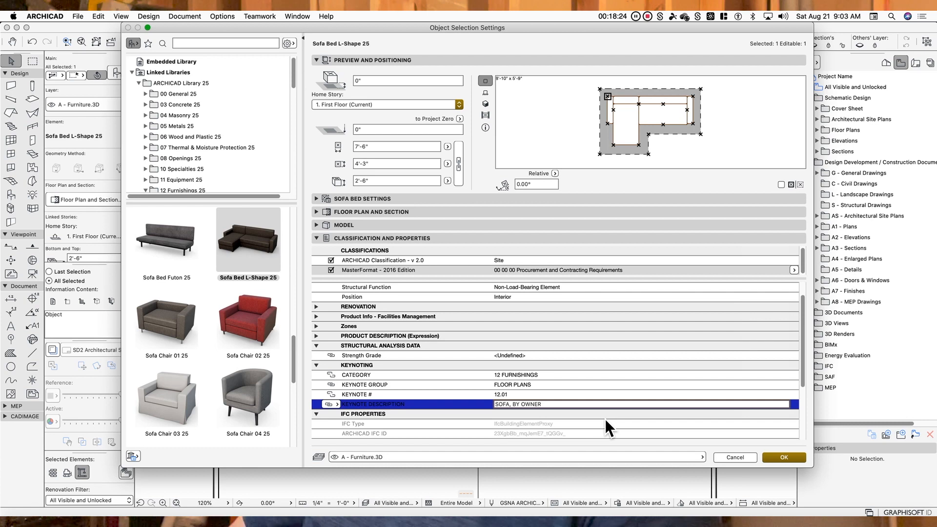
left_click(772, 459)
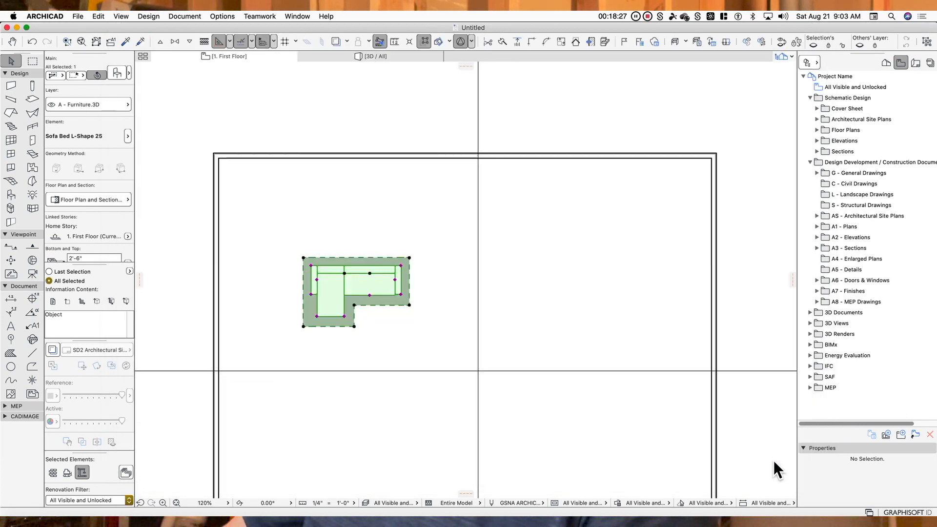
Select the floor slab and classify it as 00 00 00 Procurement and Contracting Requirements in MasterFormat - 2016 Edition
left_click(507, 233)
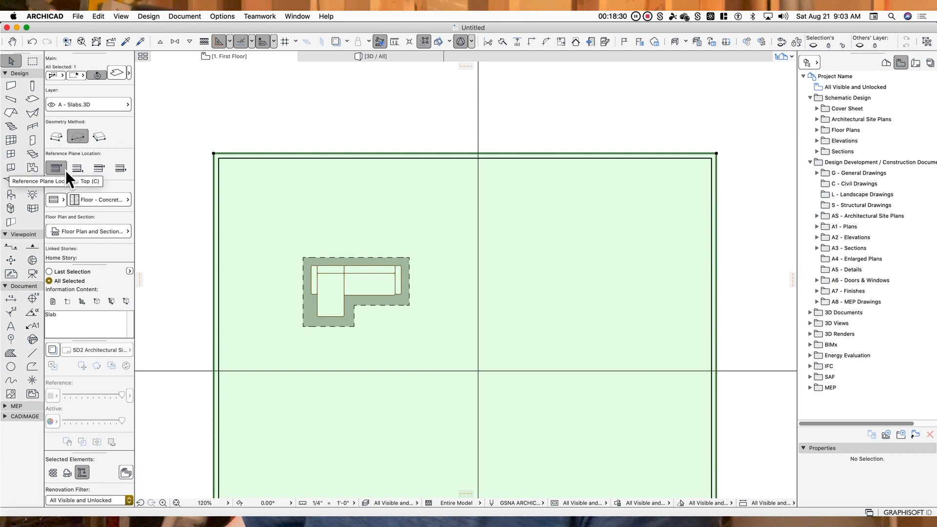
left_click(116, 73)
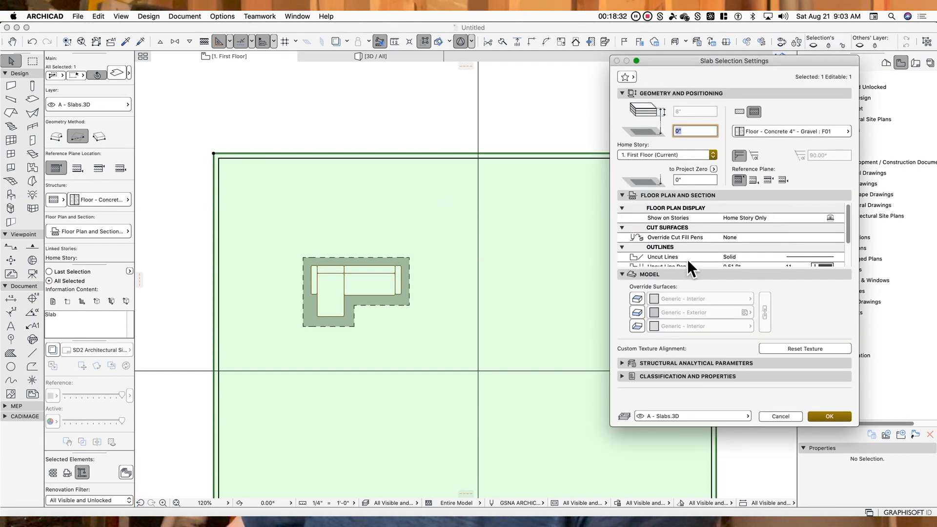
left_click(624, 376)
scroll(658, 364, "down", 2)
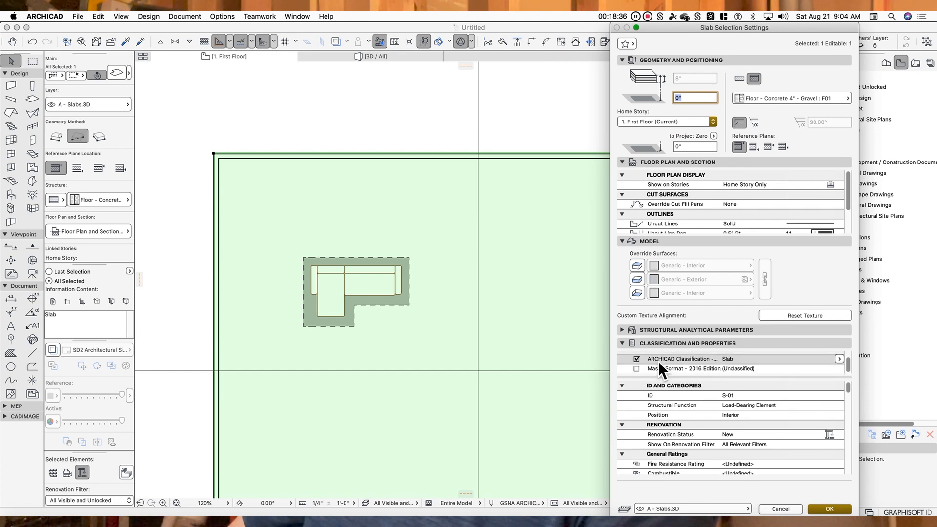
left_click(637, 369)
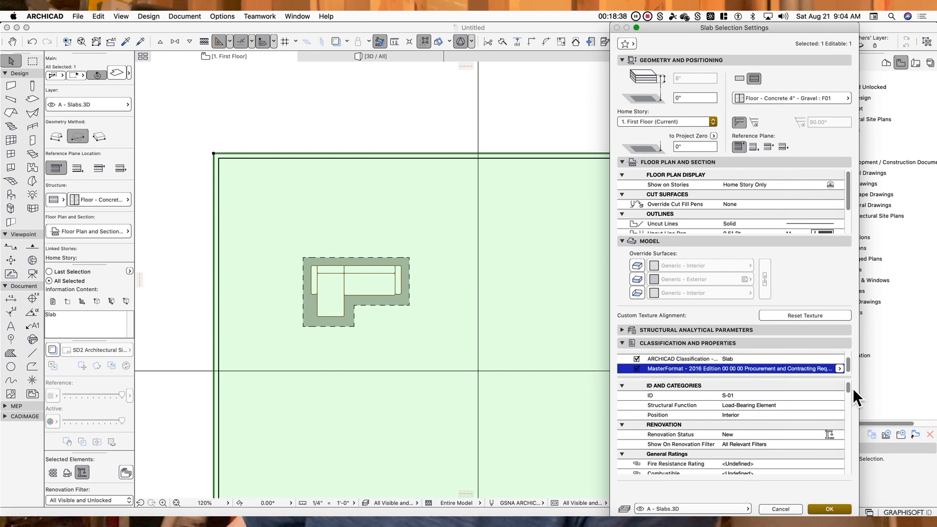
Keep the slab's KEYNOTING category at 03 CONCRETE and keynote group at FLOOR PLANS, and enter 03.01 as its keynote number
left_click_drag(848, 387, 851, 465)
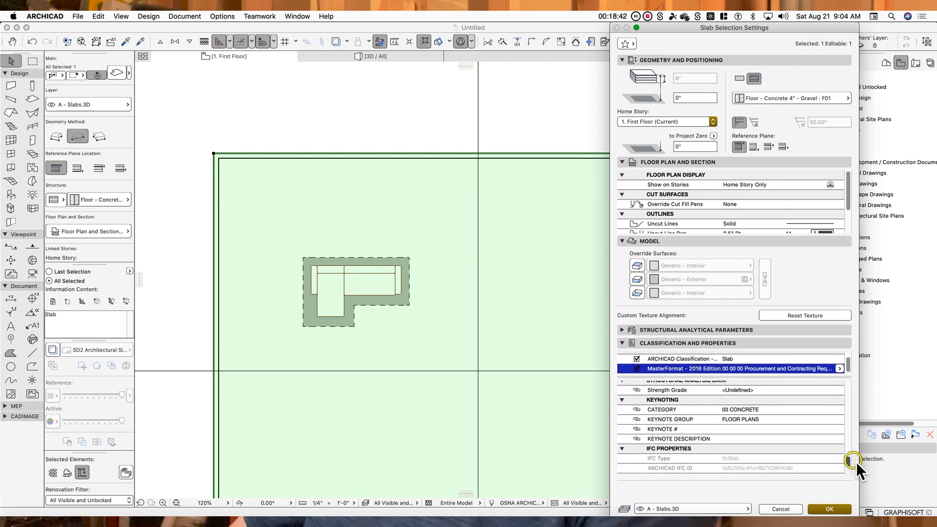
left_click(755, 411)
left_click(848, 416)
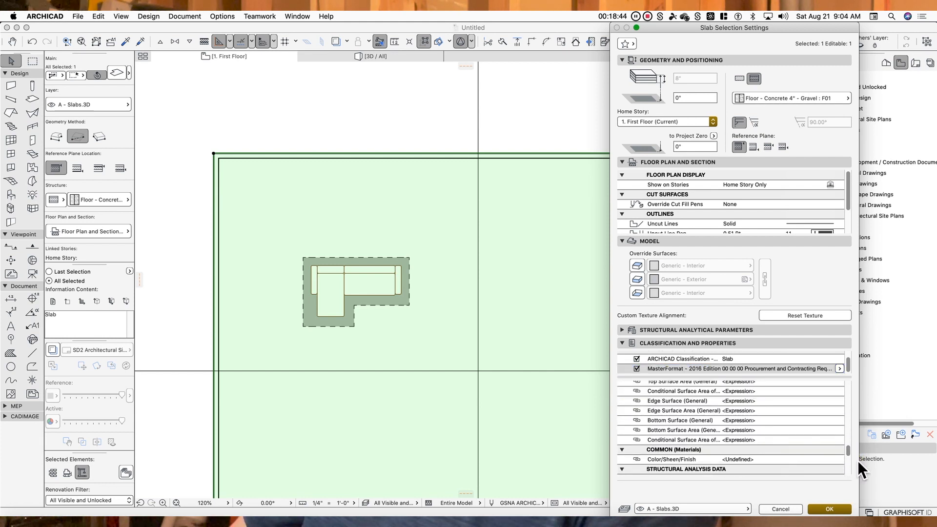
left_click_drag(849, 452, 846, 464)
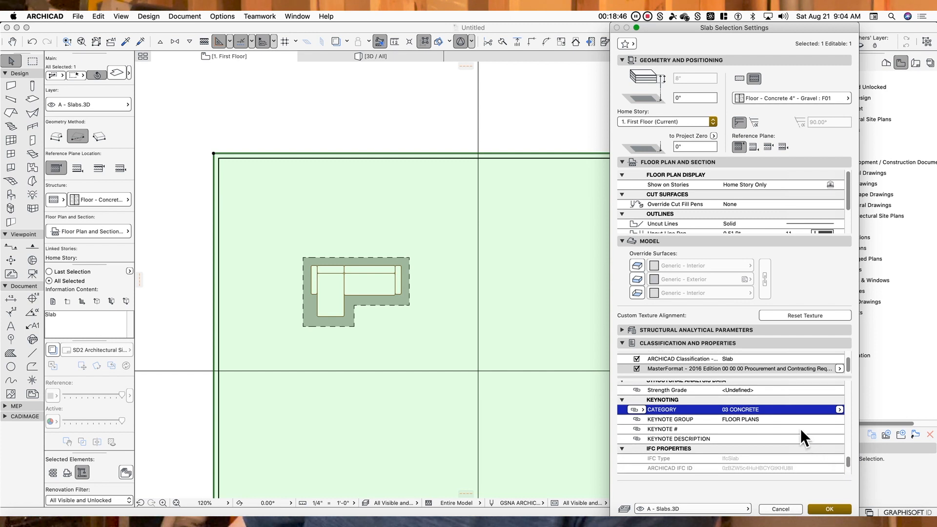
left_click(794, 420)
left_click(757, 430)
type("03.01")
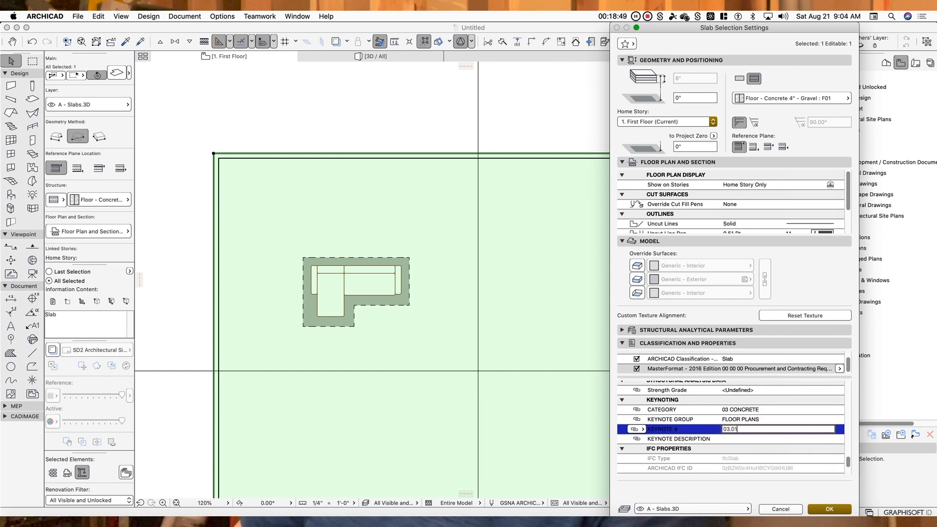
key("Return")
Enter 4" CONCRETE SLAB OVER VAPOR RETARDER OVER 4" COMPACTED GRAVIL FILL as the slab's keynote description and accept the slab settings
left_click(747, 445)
type("4\" CONCRETE SLAB OVER VA")
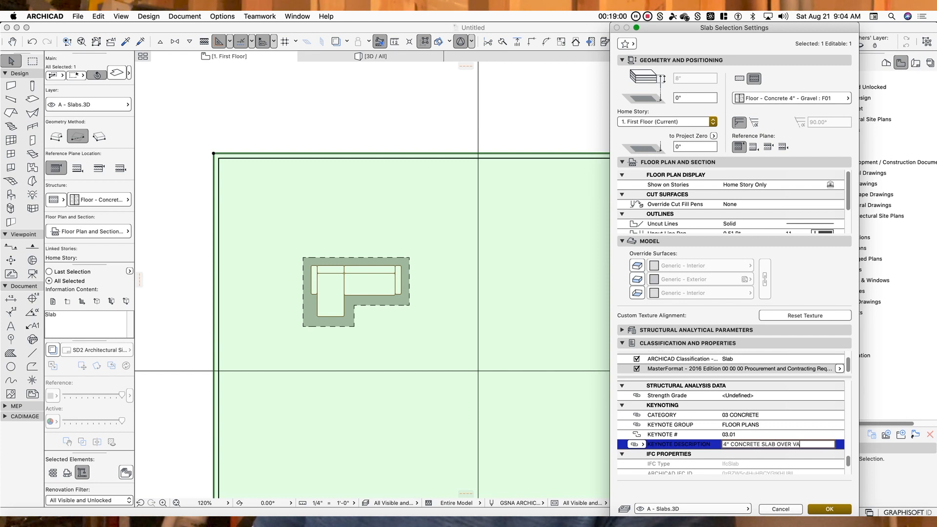
type("ER OVER 4\" COMPACTED GRAVIL FILL")
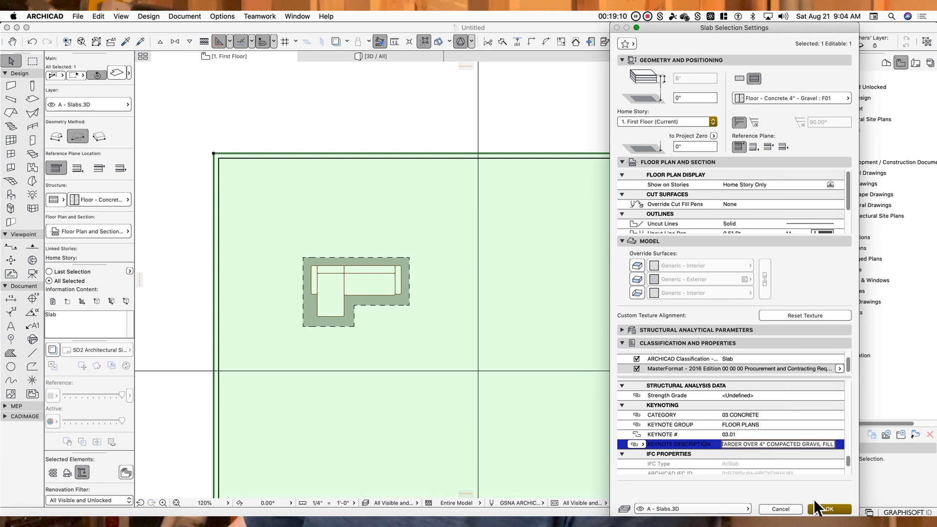
left_click(829, 509)
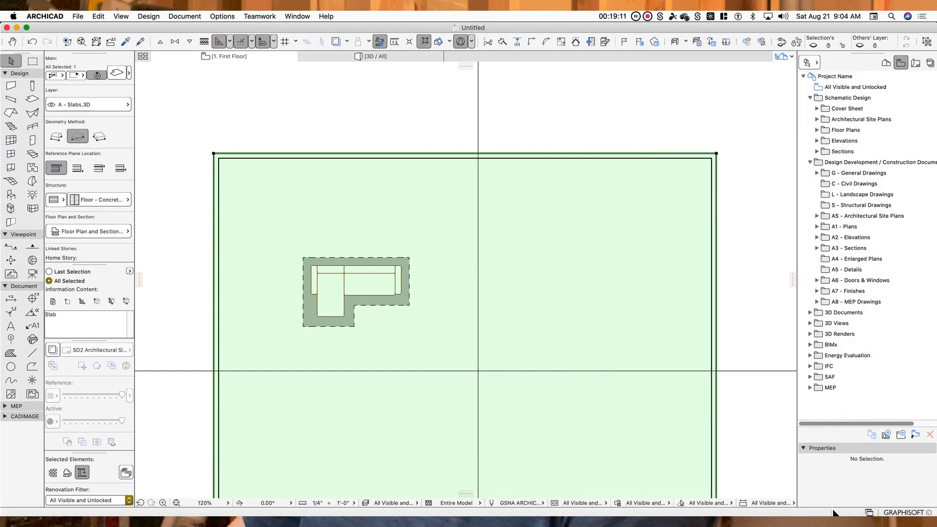
Select all four exterior walls and classify them as 00 00 00 Procurement and Contracting Requirements in MasterFormat - 2016 Edition
left_click(598, 157)
left_click(714, 198, "shift")
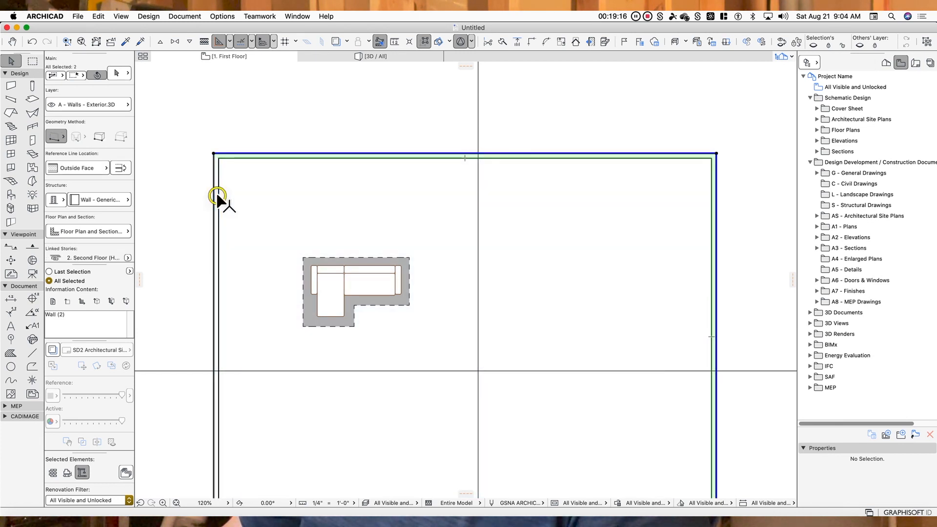
left_click(215, 198, "shift")
scroll(341, 289, "down", 3)
scroll(341, 289, "down", 4)
left_click(372, 322, "shift")
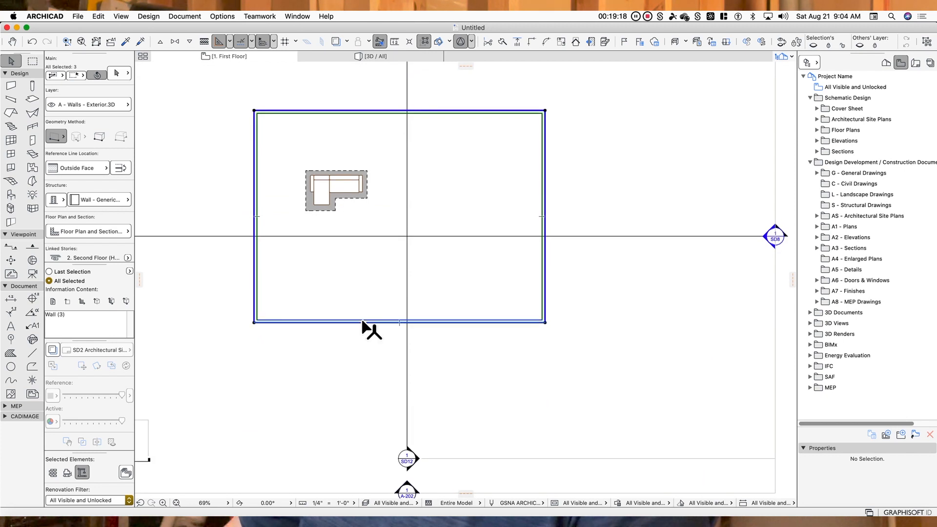
left_click(117, 73)
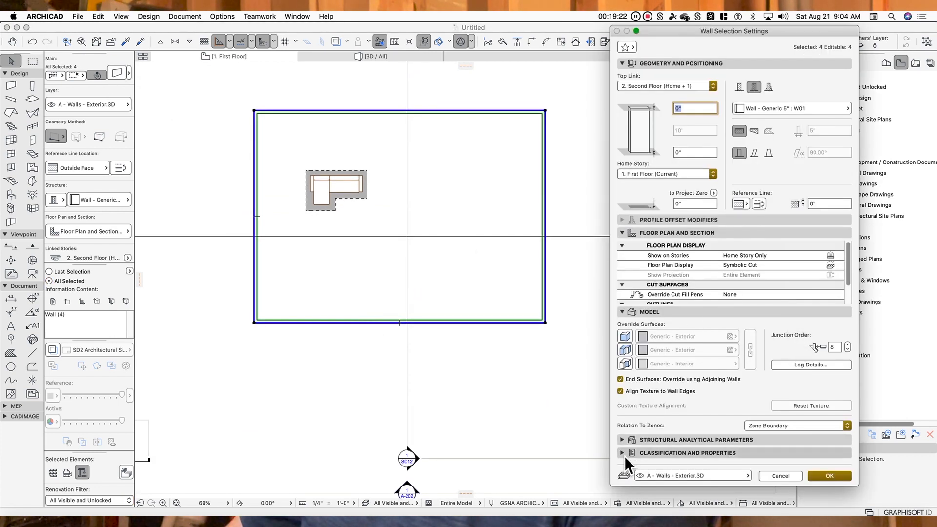
left_click(693, 453)
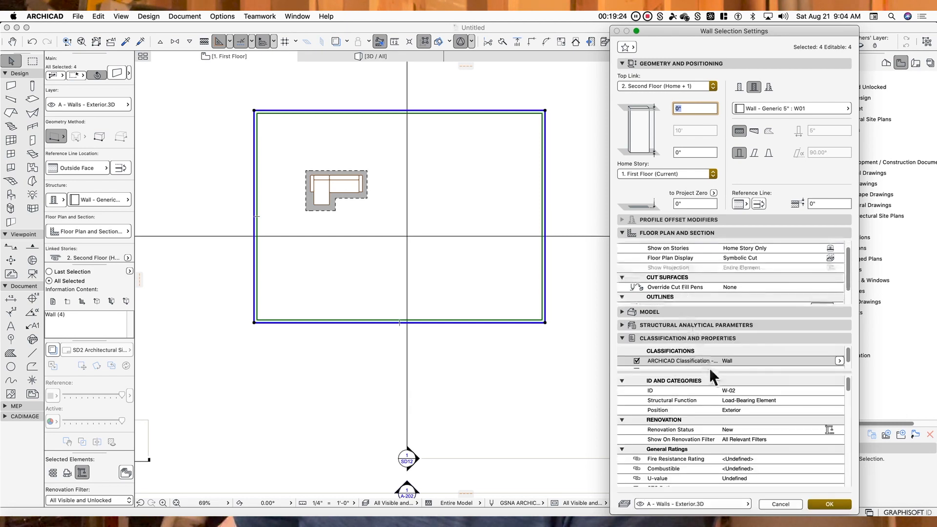
left_click(636, 364)
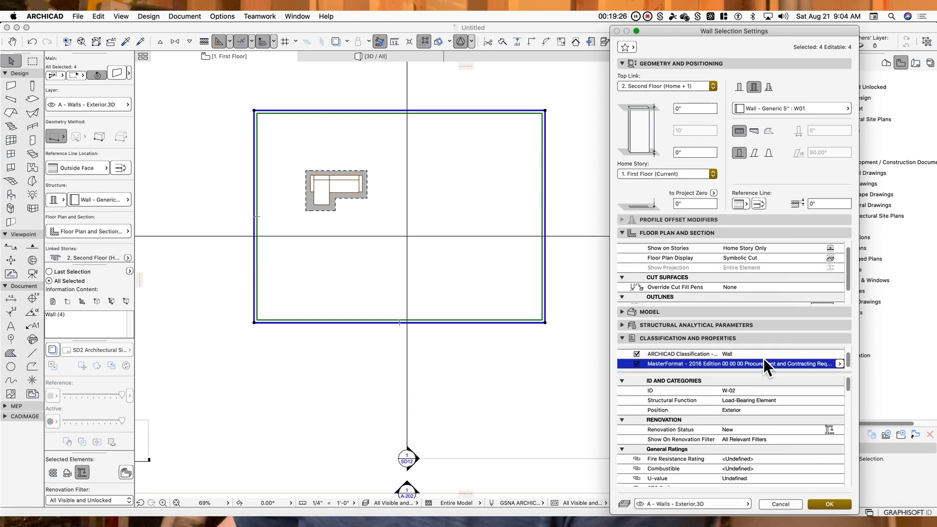
Keep the walls' KEYNOTING category at 03 CONCRETE and enter 01.01 as their keynote number
left_click_drag(850, 393, 848, 466)
left_click(806, 427)
left_click(840, 427)
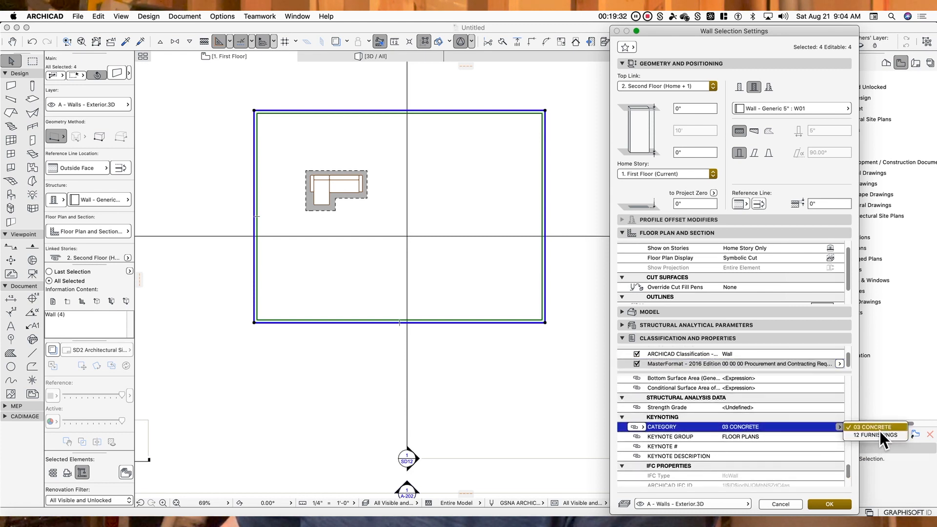
left_click(696, 447)
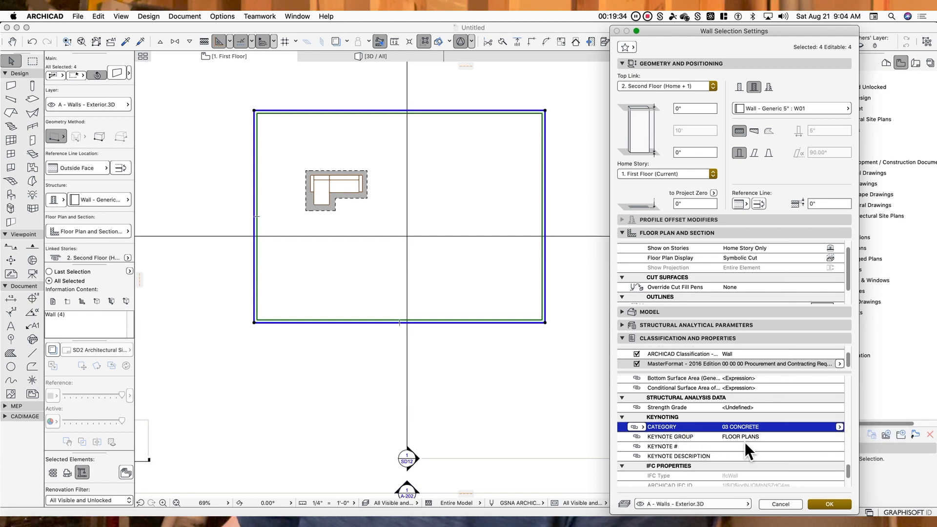
left_click(752, 447)
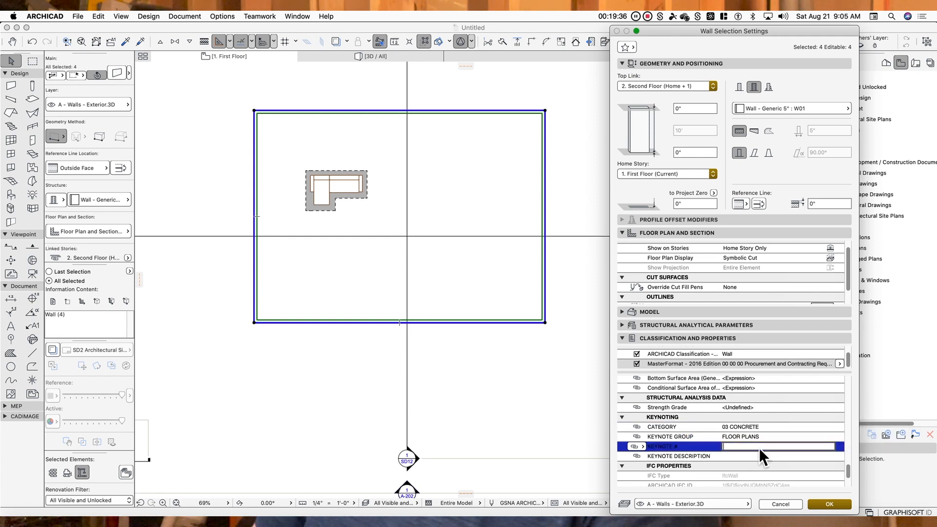
key("Return")
Enter EXTERIOR WALL as the walls' keynote description, accept the wall settings and deselect the walls
left_click(741, 461)
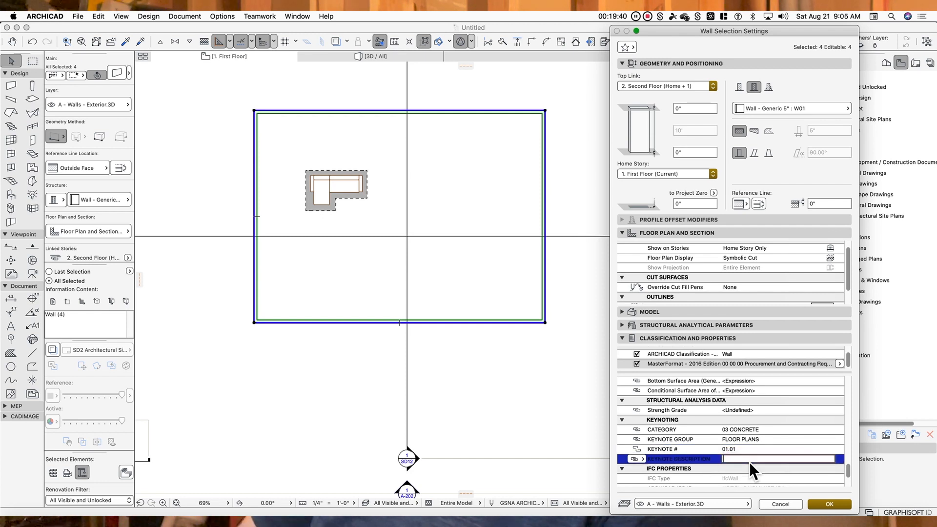
type("EXTERIO")
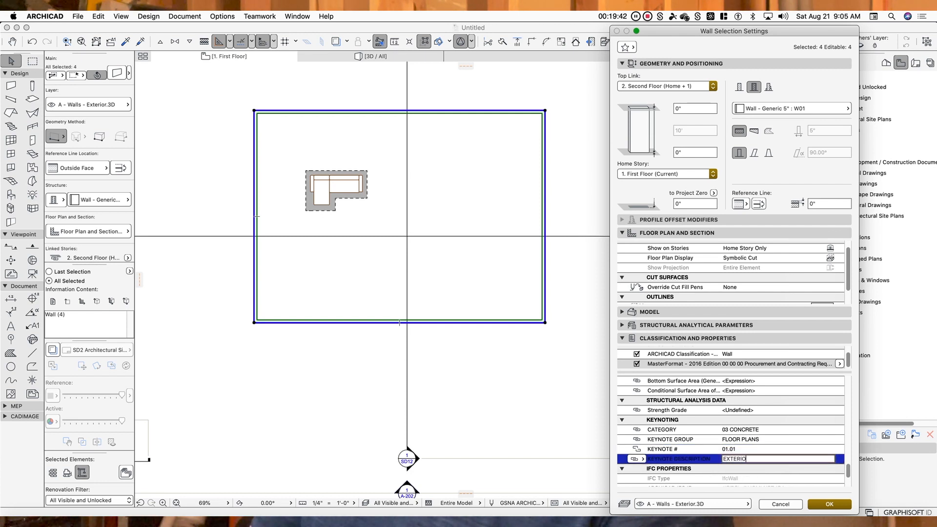
type("R WALL")
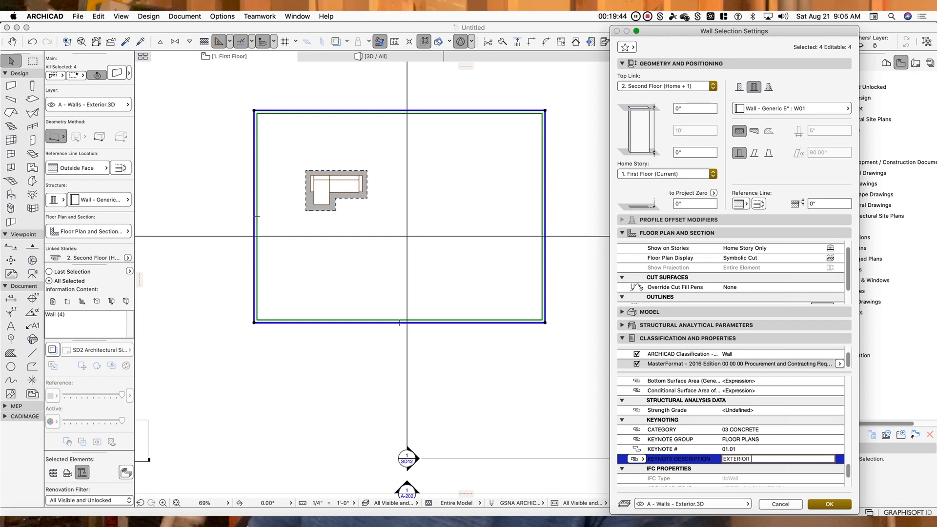
left_click(828, 504)
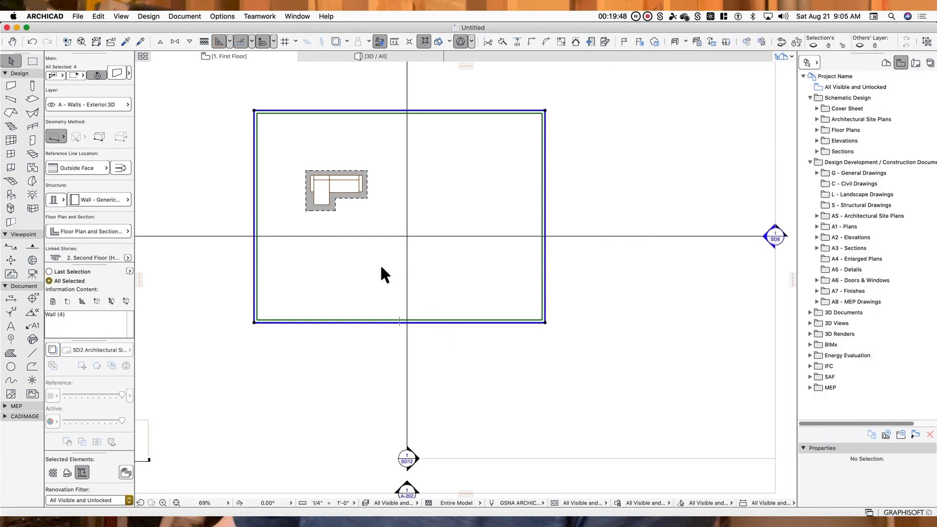
left_click(196, 180)
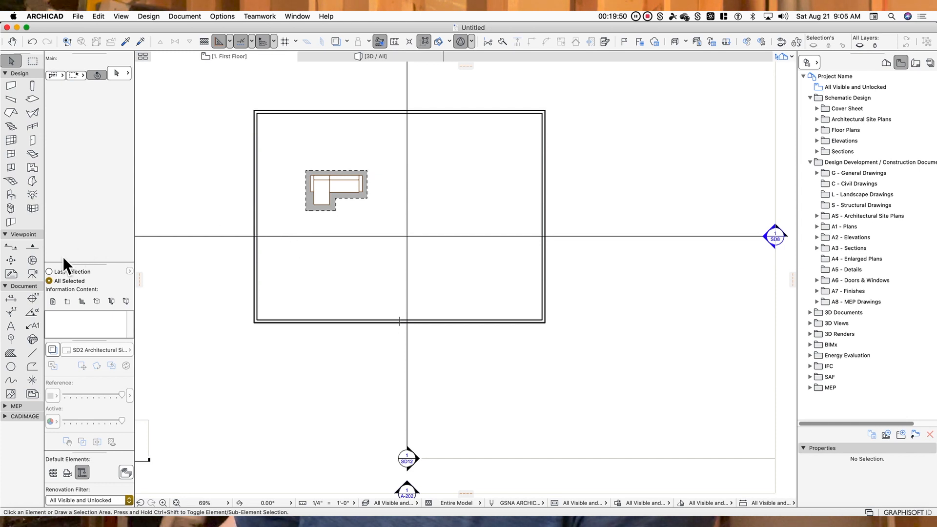
Attach an associative text label to the sofa bed and fill it with the KEYNOTE # property from KEYNOTING as autotext
left_click(32, 326)
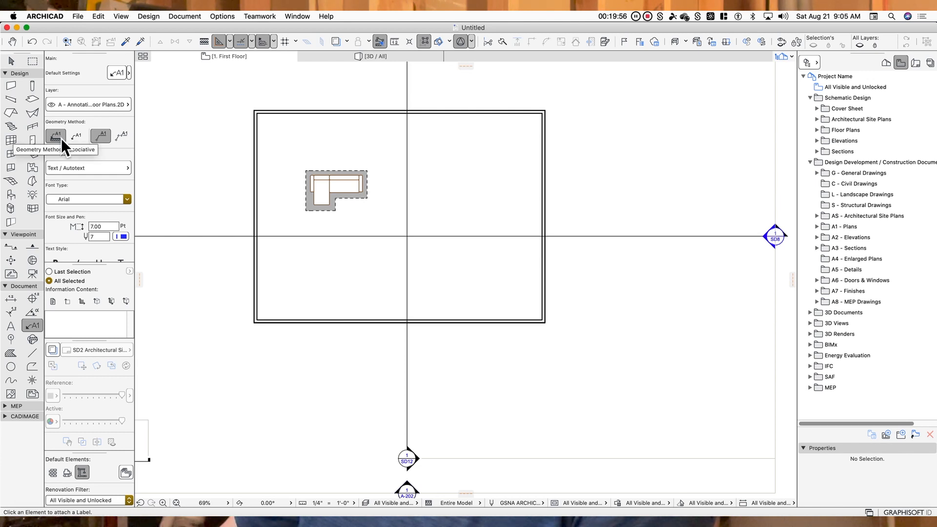
left_click(344, 185)
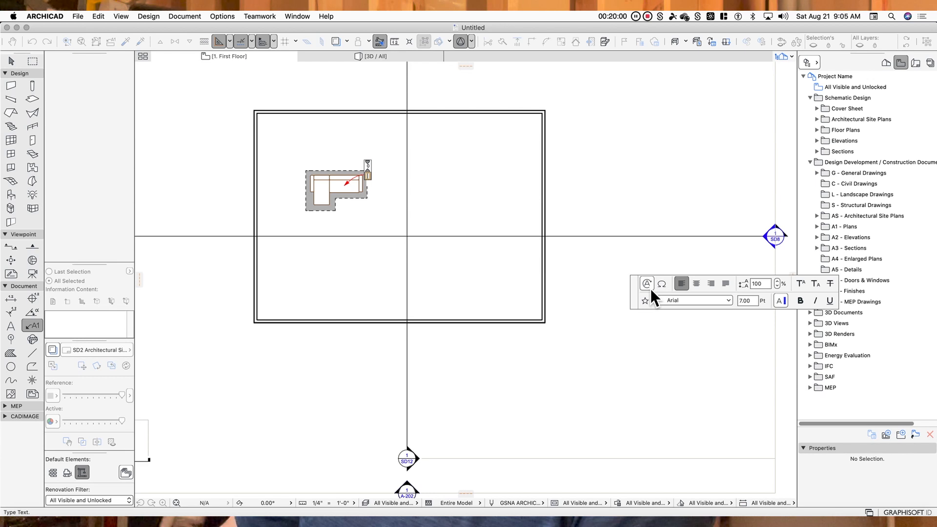
left_click(648, 284)
left_click(198, 321)
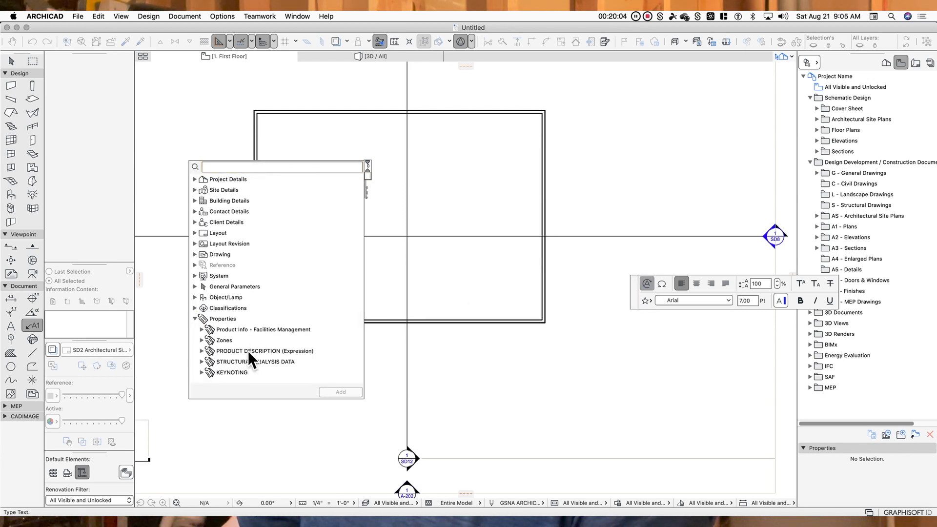
left_click(204, 374)
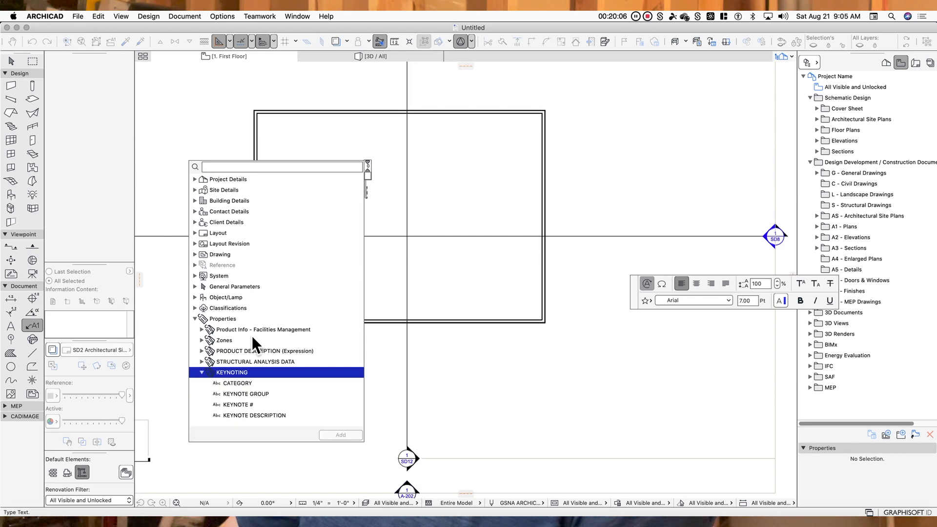
left_click(241, 405)
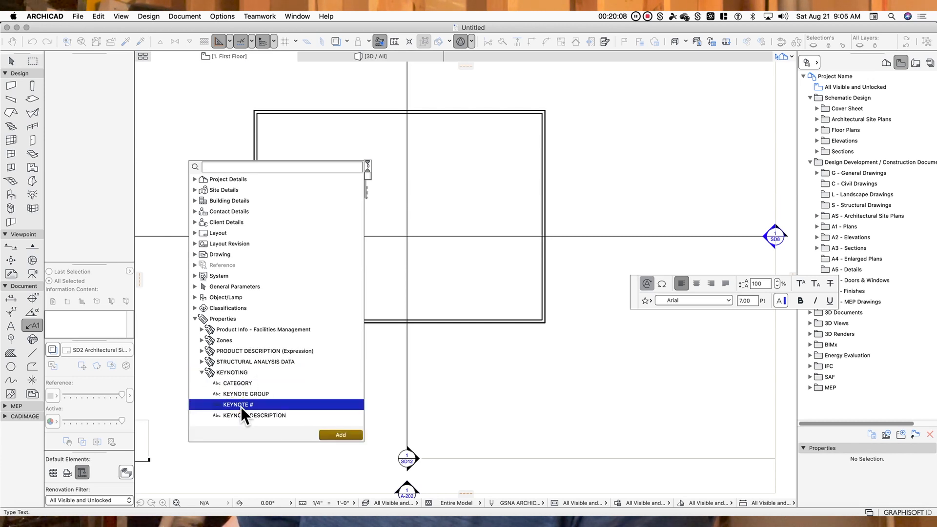
left_click(340, 436)
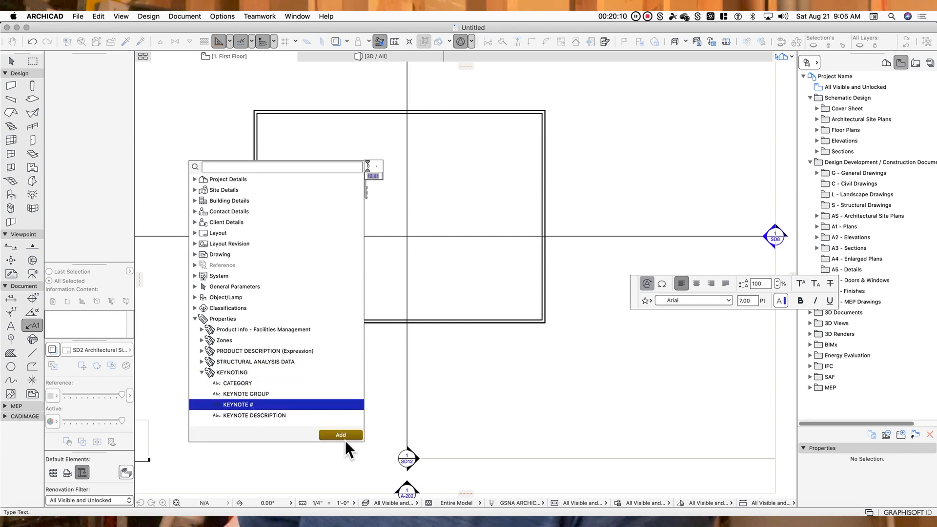
left_click(411, 219)
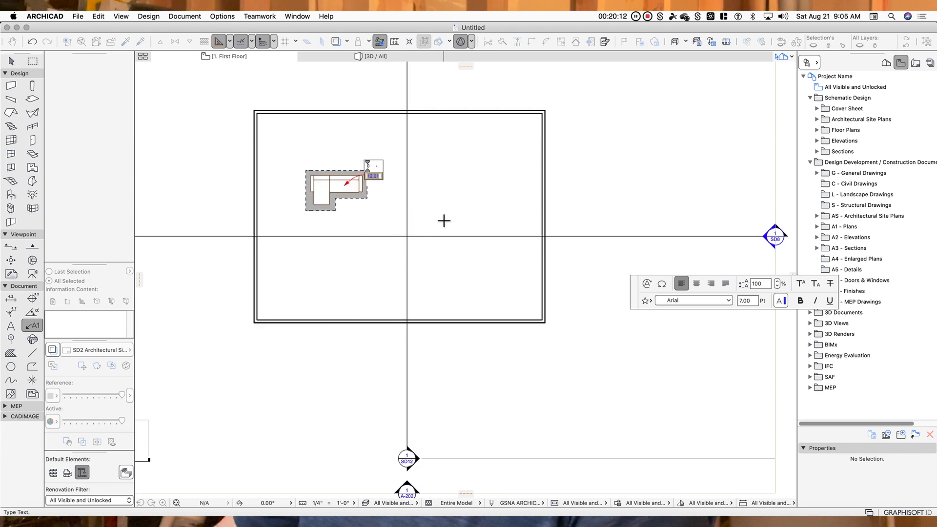
left_click(10, 61)
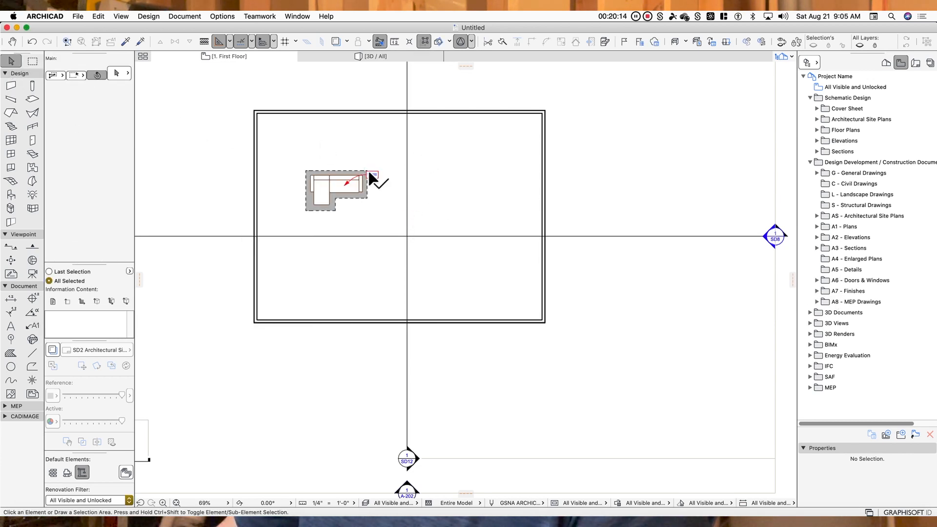
Move the sofa's keynote label so it sits just above the sofa with its leader curving down, and deselect it
scroll(371, 178, "up", 5)
left_click(382, 179)
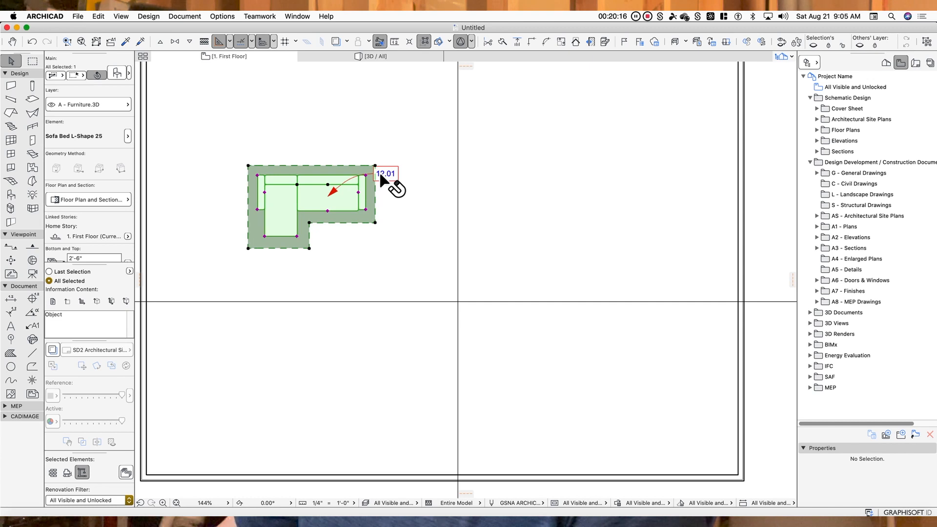
left_click(383, 175)
left_click(351, 174)
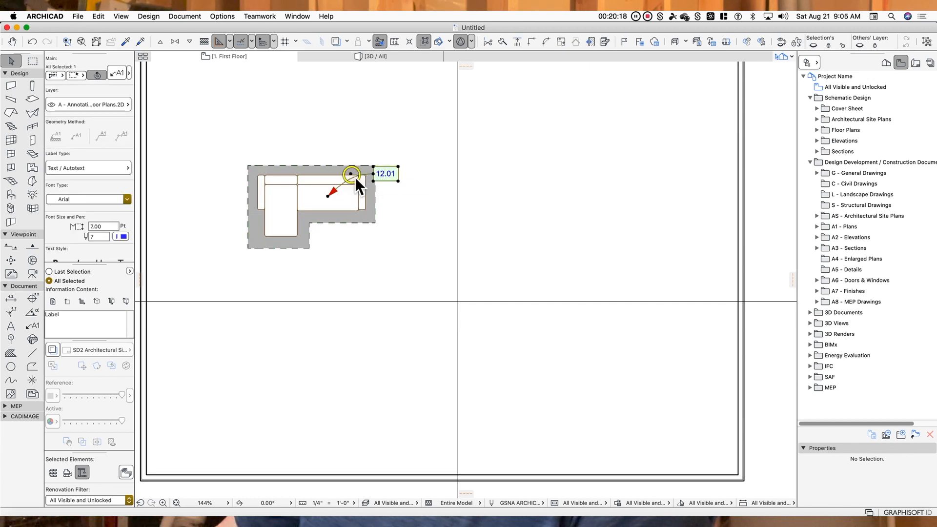
left_click(313, 147)
key("Escape")
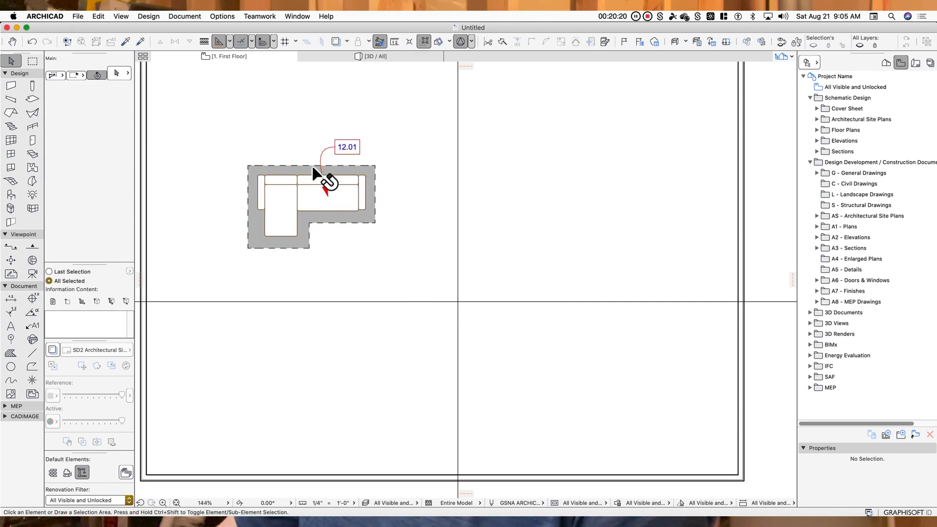
Pick up the sofa label's settings and attach matching keynote labels to the upper exterior wall and the floor slab
left_click(335, 145, "alt")
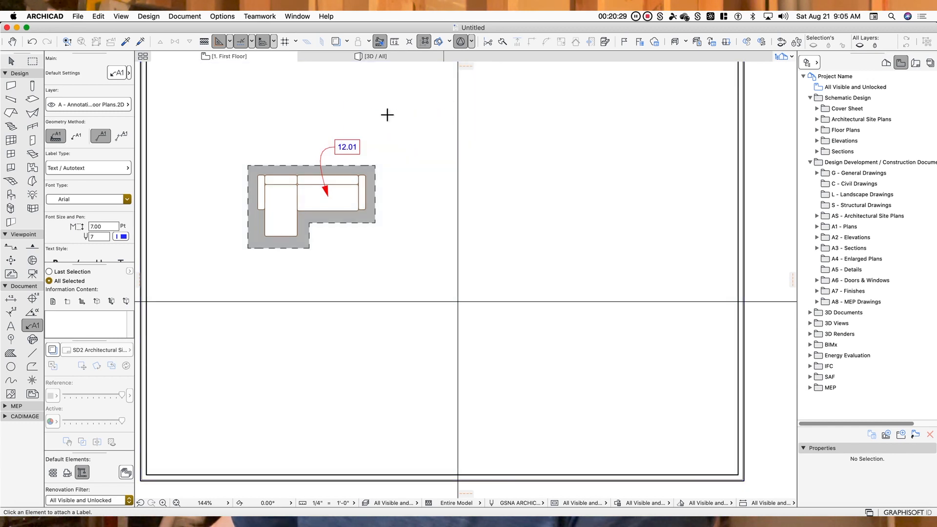
middle_click_drag(345, 128, 426, 215)
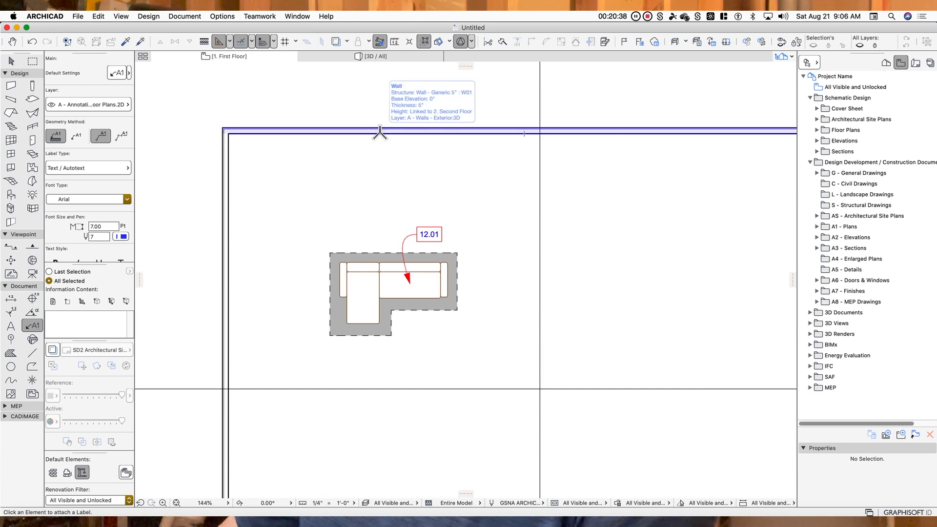
left_click(380, 129)
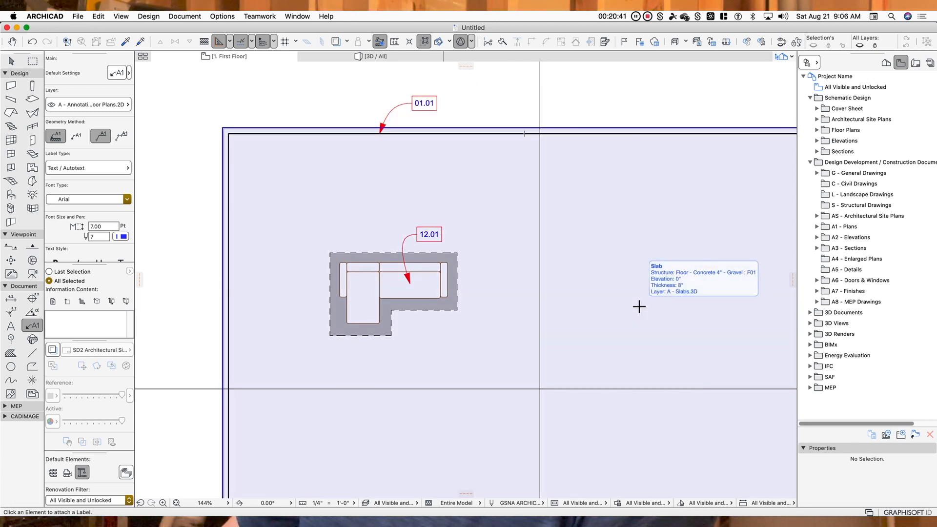
left_click(639, 307)
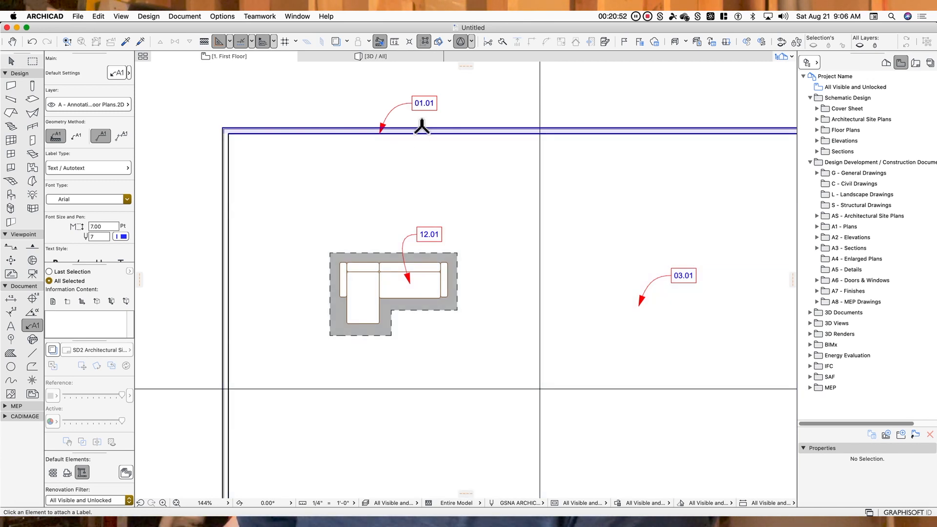
Open the A-109 First Floor Plan layout from the A1 - Plans subset and examine the keynoted floor plan placed on it
left_click(887, 63)
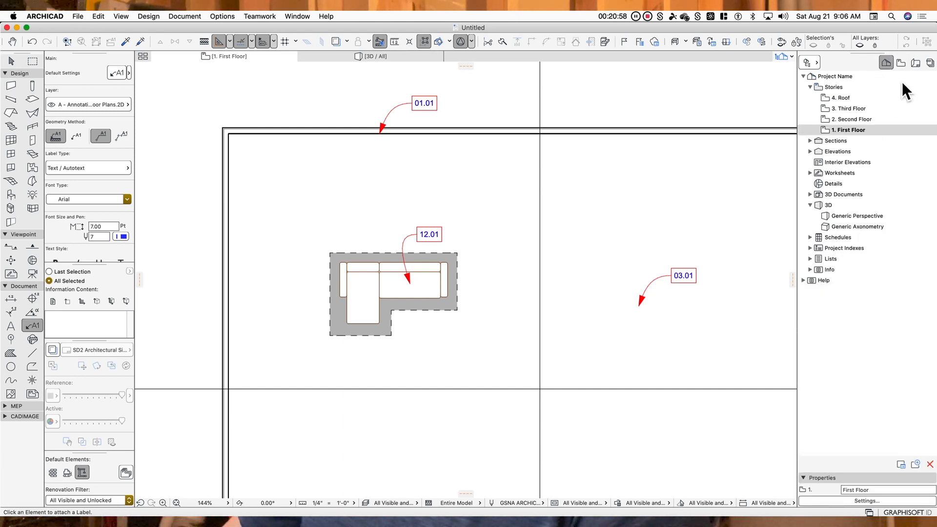
left_click(915, 62)
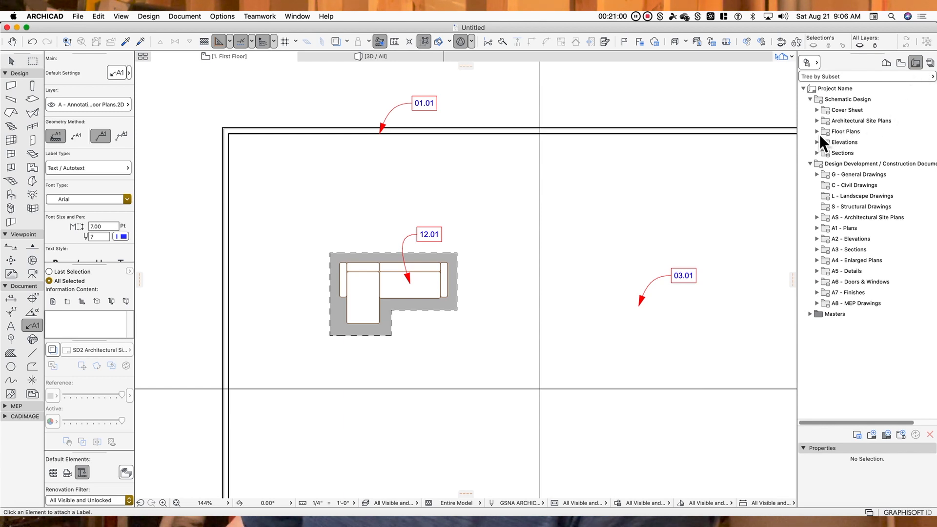
left_click(820, 228)
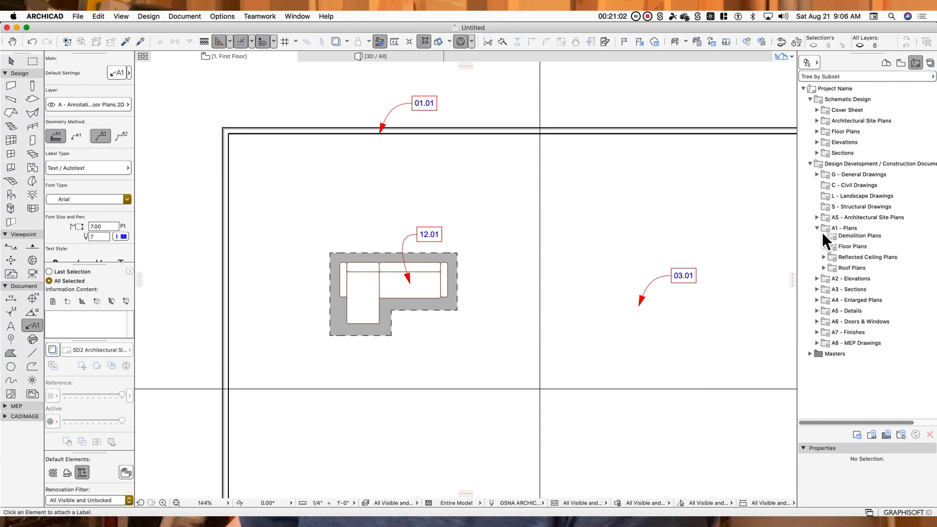
left_click(824, 261)
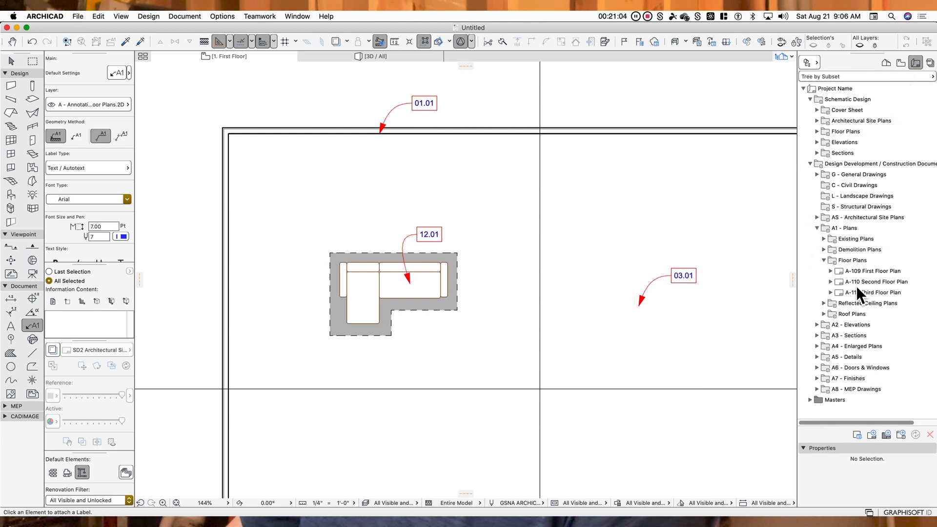
left_click(853, 275)
double_click(853, 274)
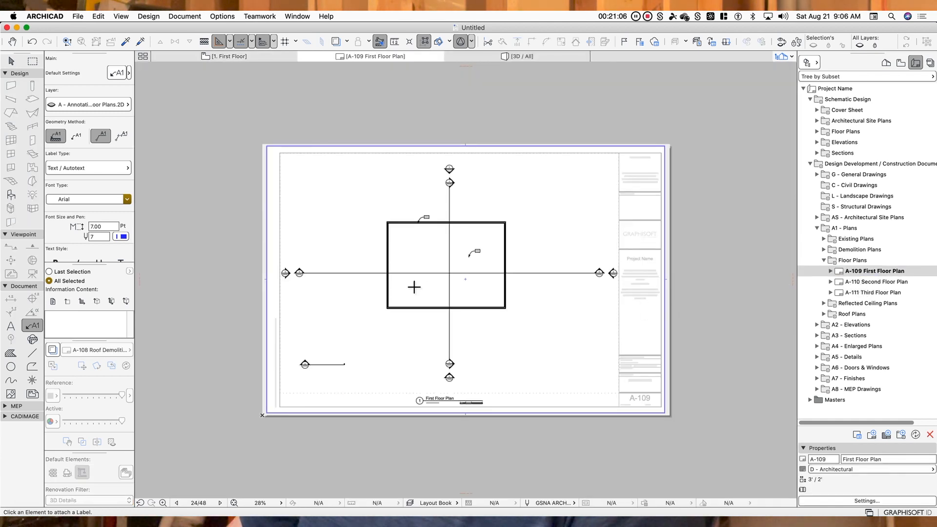
scroll(447, 255, "up", 2)
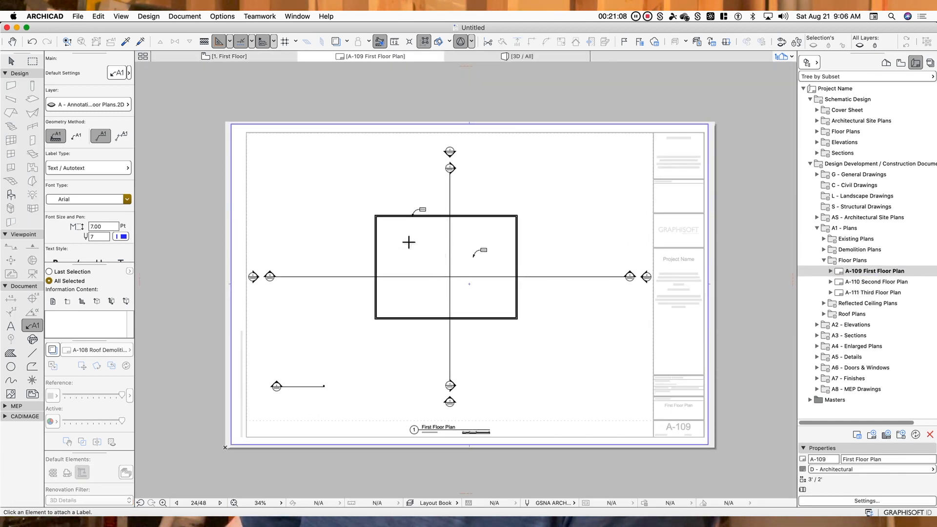
scroll(408, 242, "up", 5)
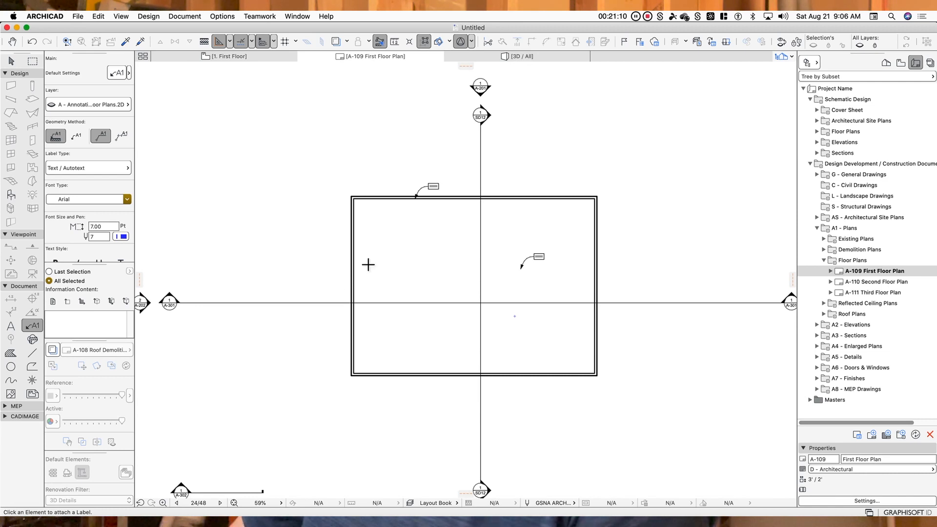
scroll(379, 254, "down", 5)
key("Escape")
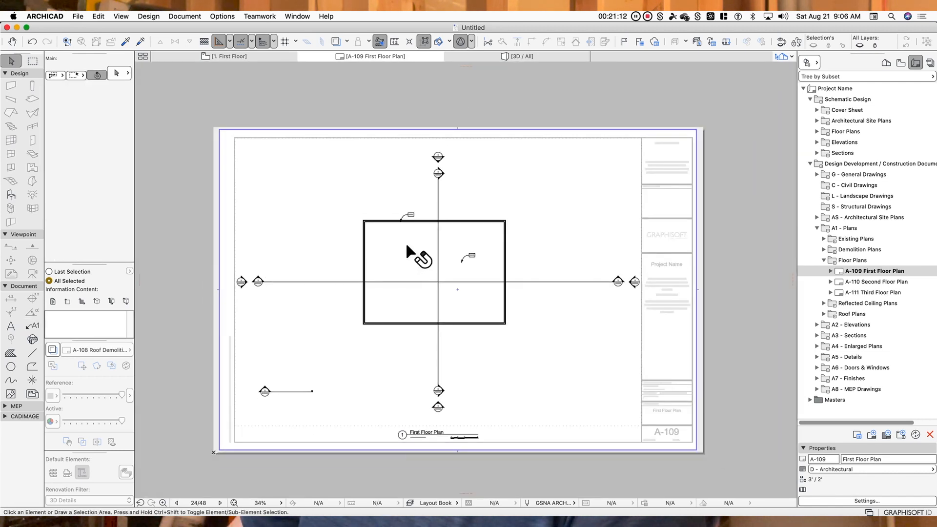
scroll(442, 283, "up", 3)
scroll(537, 290, "down", 3)
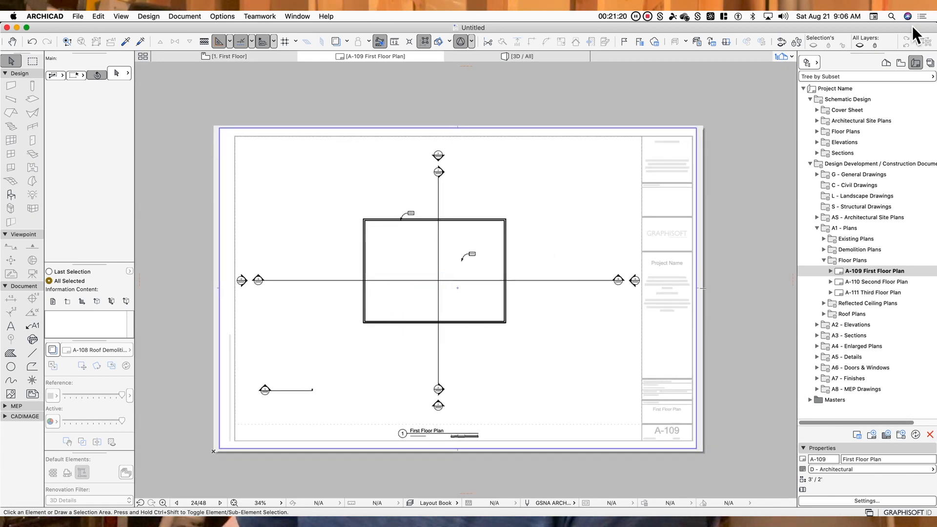
Create a new element schedule scheme named FLOOR PLAN KEYNOTES under Schedules in the project map
left_click(886, 62)
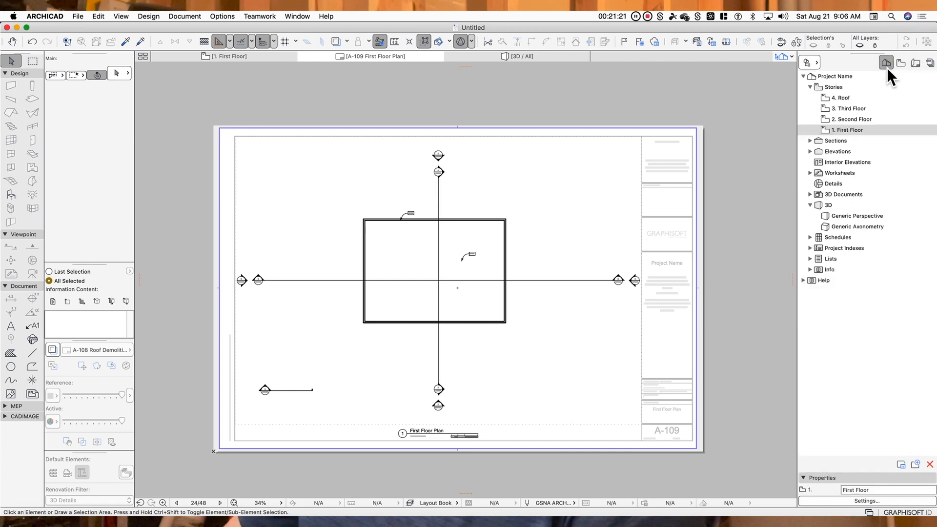
left_click(836, 237)
left_click(812, 237)
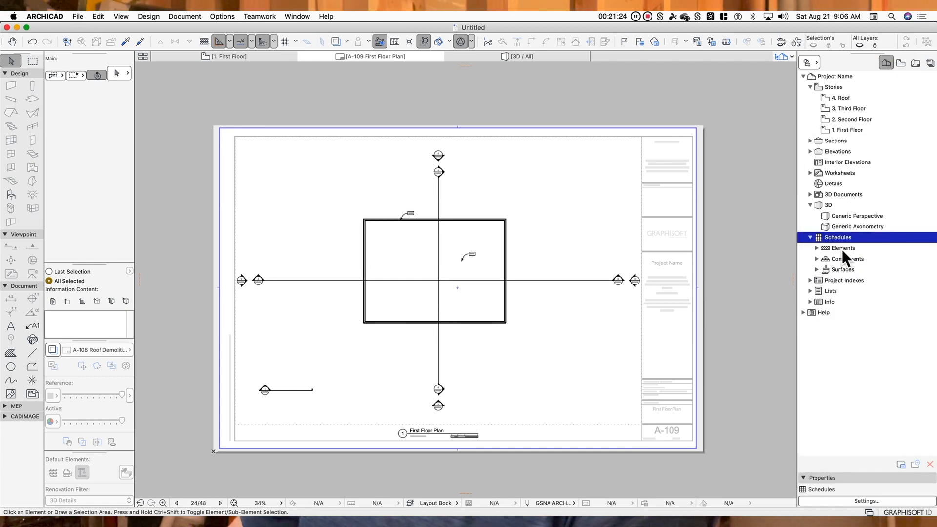
left_click(838, 249)
left_click(817, 249)
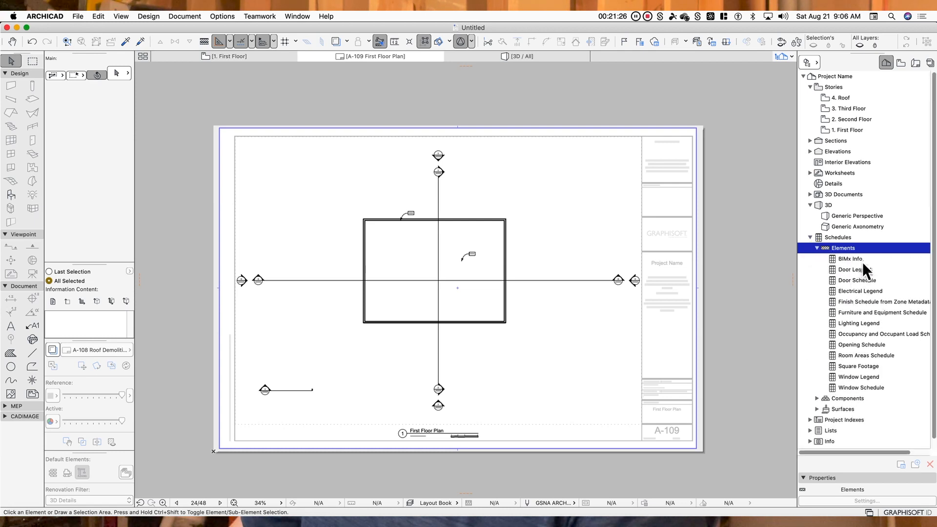
right_click(854, 252)
left_click(878, 259)
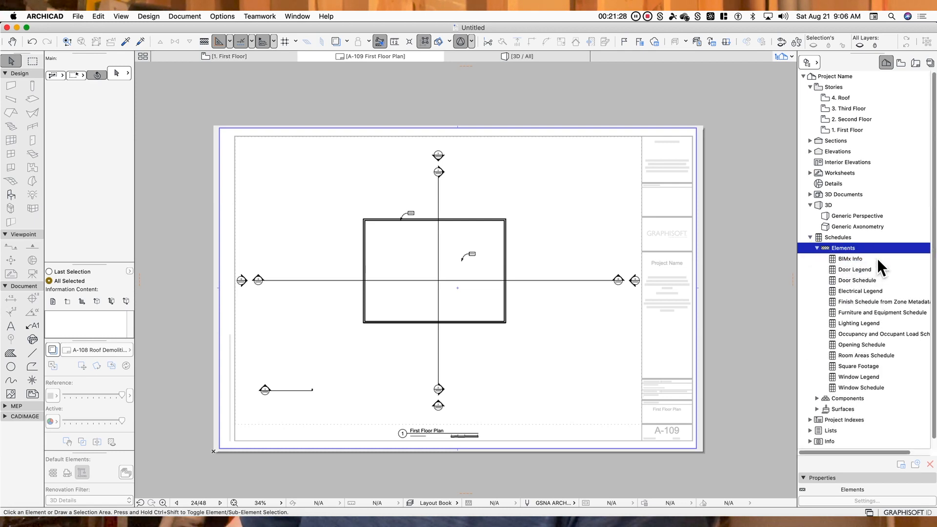
left_click_drag(758, 286, 709, 287)
type("FLOOR PLAN KEYNOTES")
key("Return")
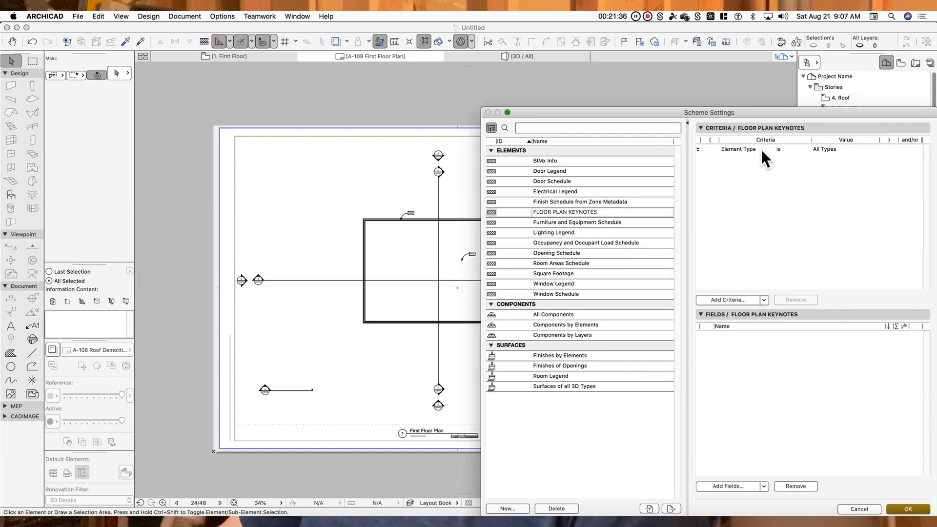
Add a criterion to the FLOOR PLAN KEYNOTES scheme requiring the KEYNOTE GROUP property to be FLOOR PLANS
left_click_drag(836, 115, 591, 65)
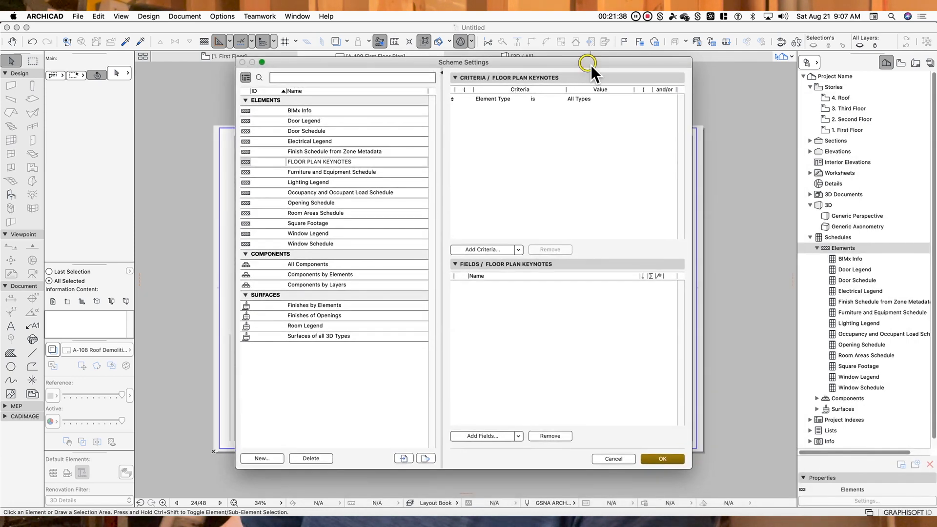
left_click(496, 251)
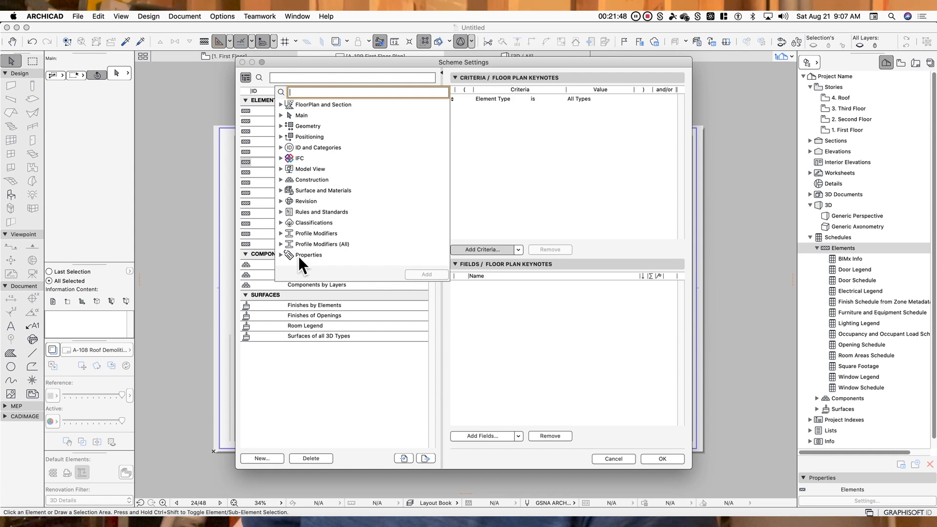
left_click(282, 255)
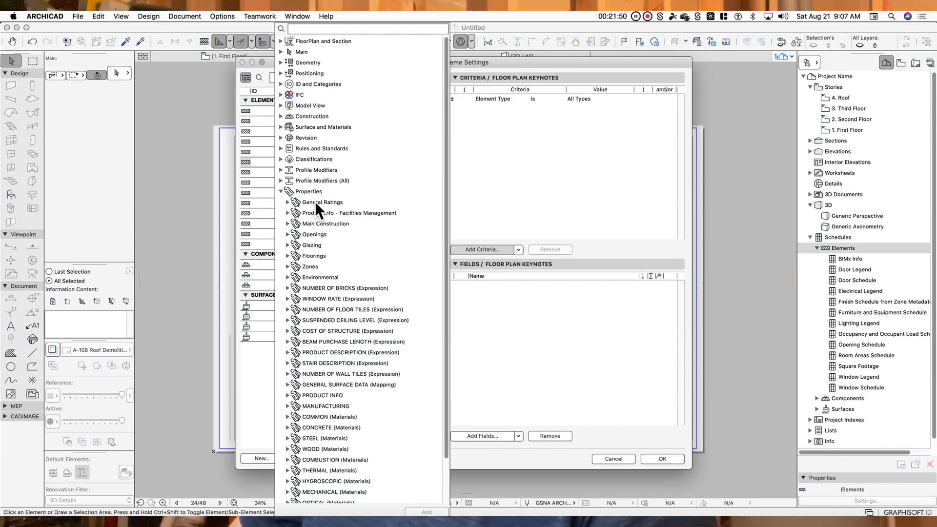
scroll(362, 308, "down", 3)
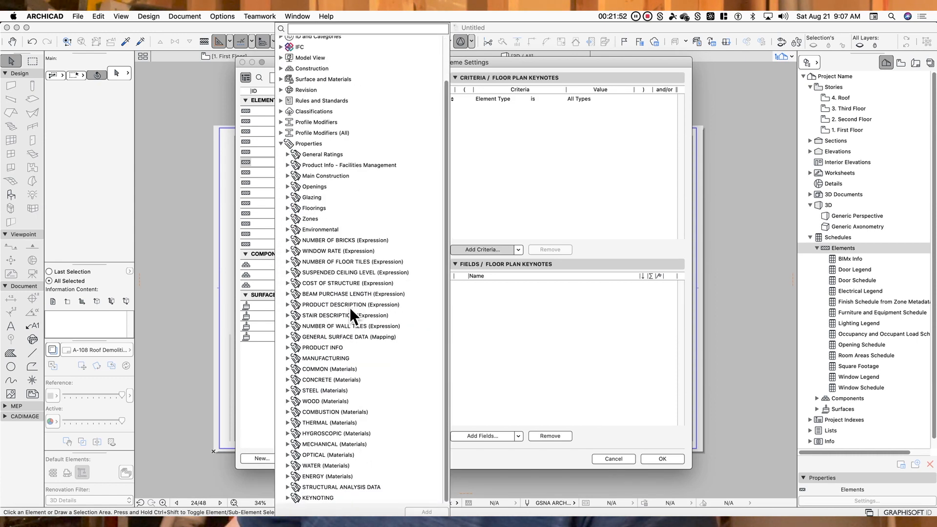
left_click(288, 498)
scroll(348, 361, "down", 2)
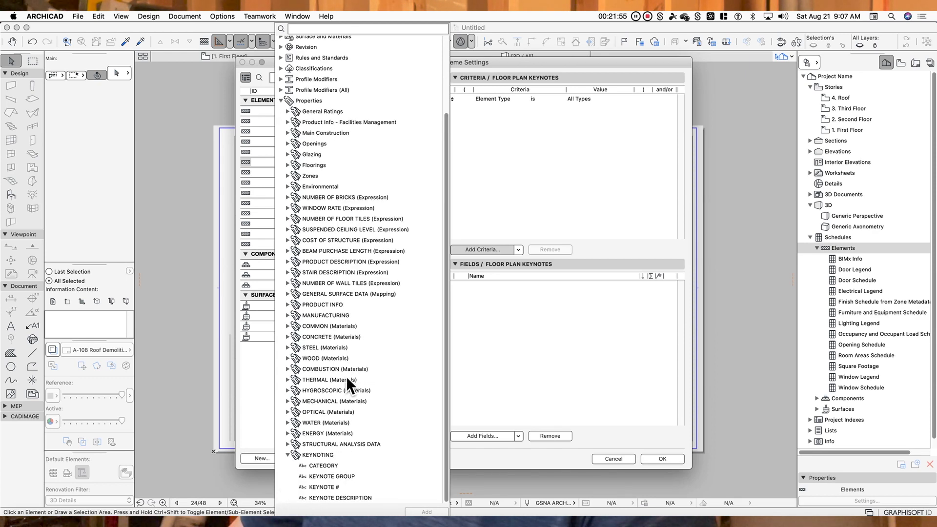
left_click(321, 478)
left_click(425, 512)
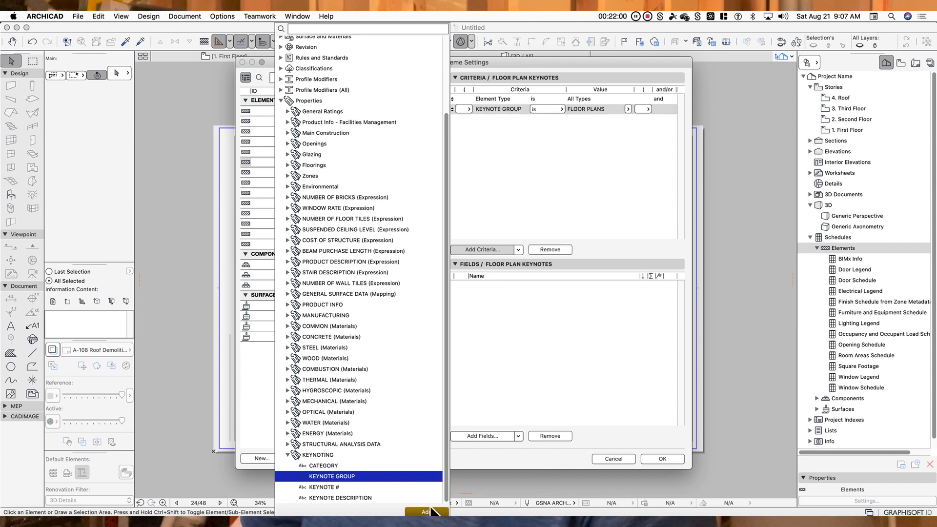
left_click(575, 147)
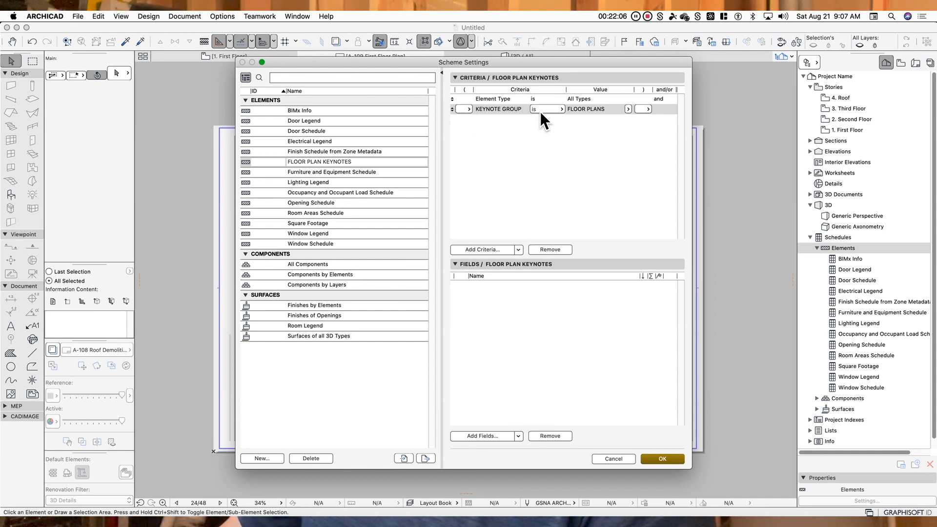
left_click(629, 109)
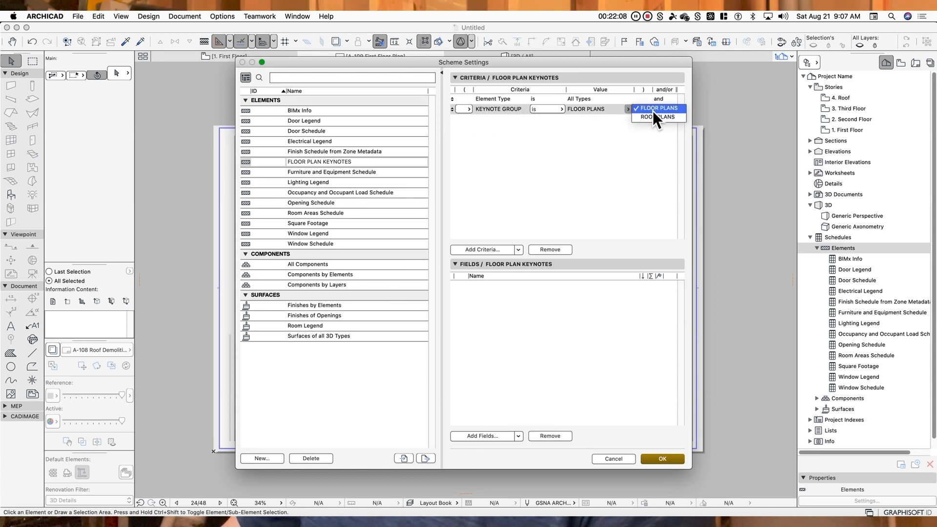
left_click(656, 108)
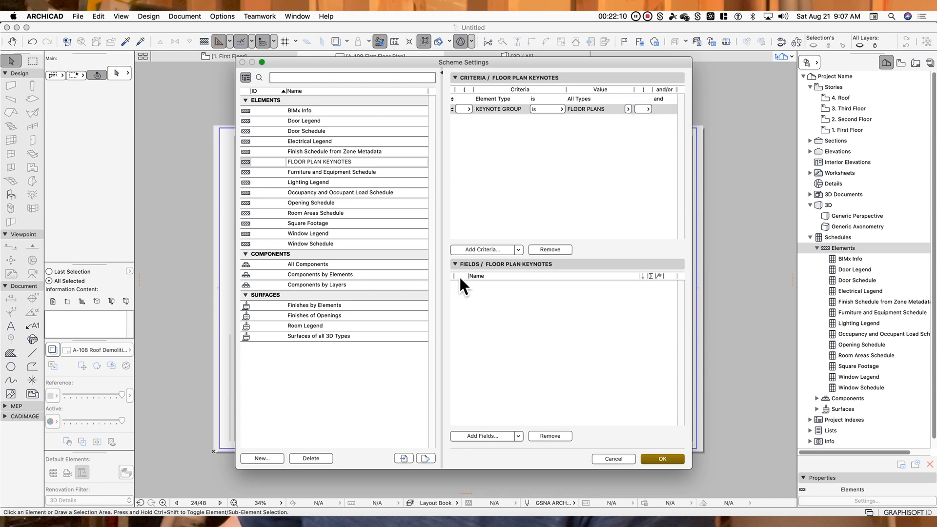
Add the KEYNOTING properties CATEGORY, KEYNOTE GROUP, KEYNOTE # and KEYNOTE DESCRIPTION as fields of the FLOOR PLAN KEYNOTES scheme
left_click(491, 437)
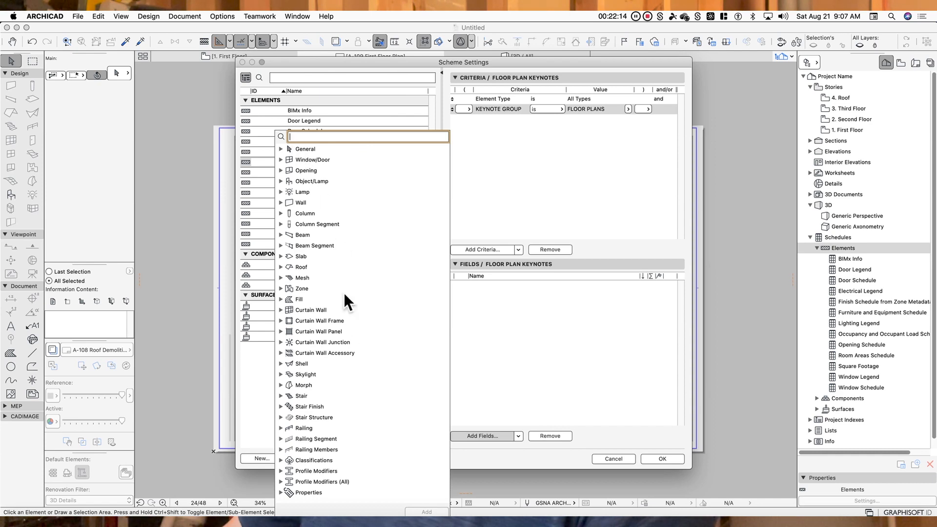
left_click(282, 493)
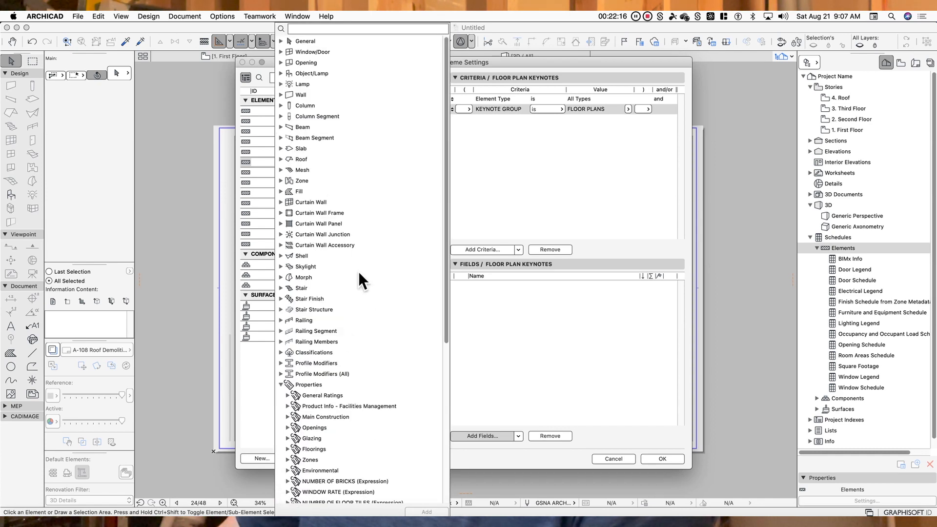
scroll(323, 412, "down", 5)
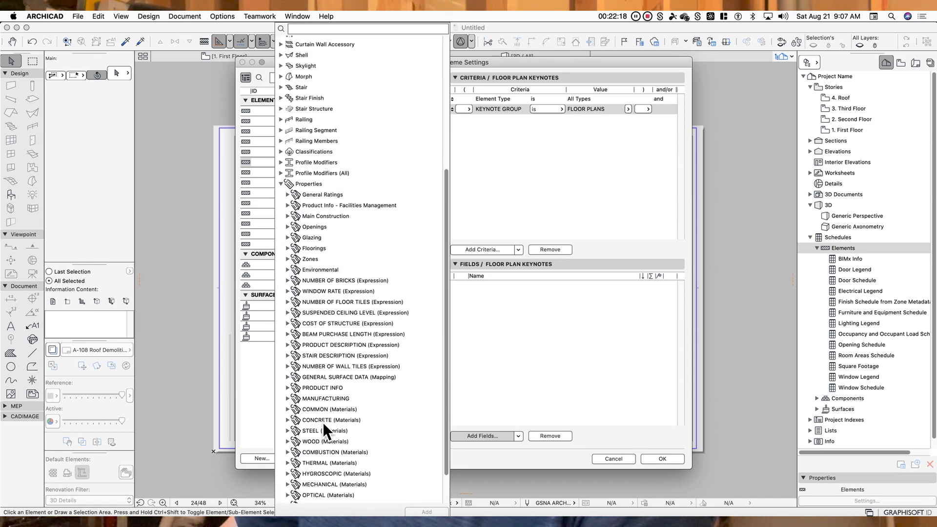
scroll(323, 423, "down", 2)
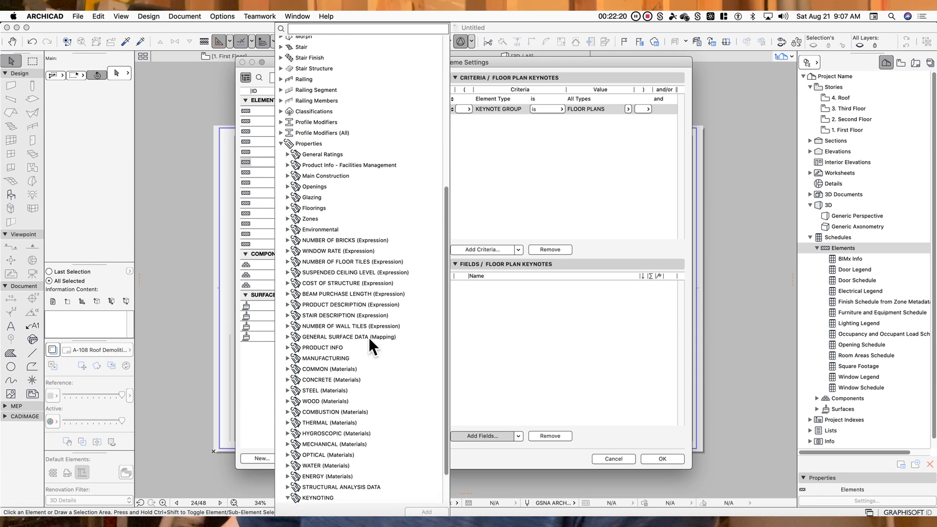
scroll(368, 338, "down", 2)
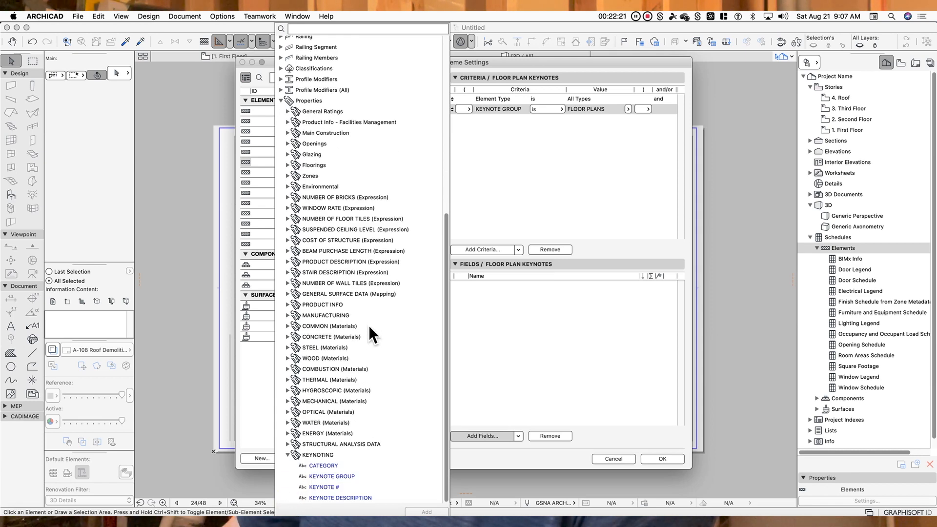
double_click(328, 466)
double_click(332, 477)
double_click(327, 487)
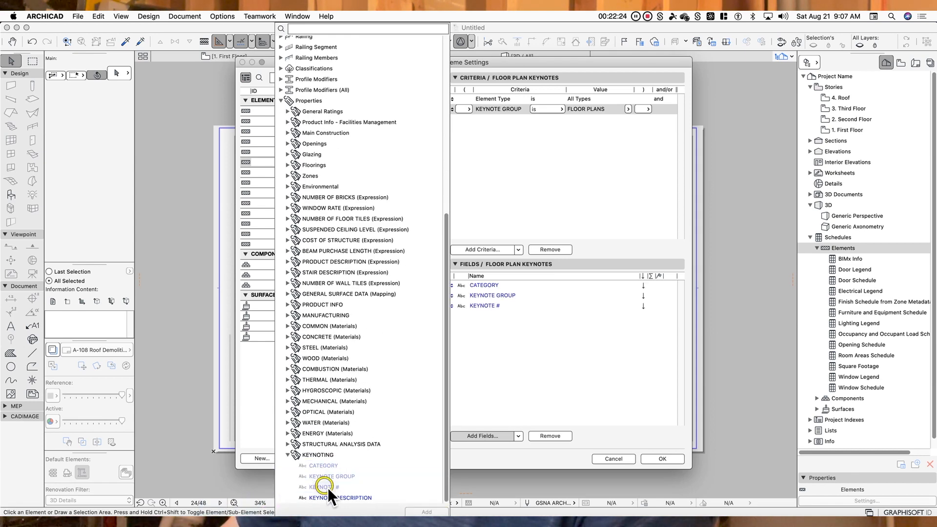
double_click(327, 497)
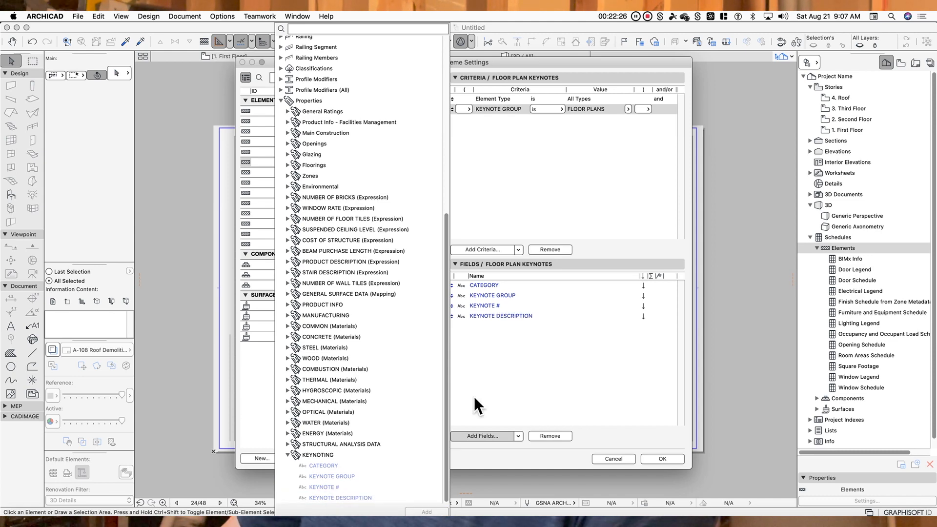
left_click(478, 377)
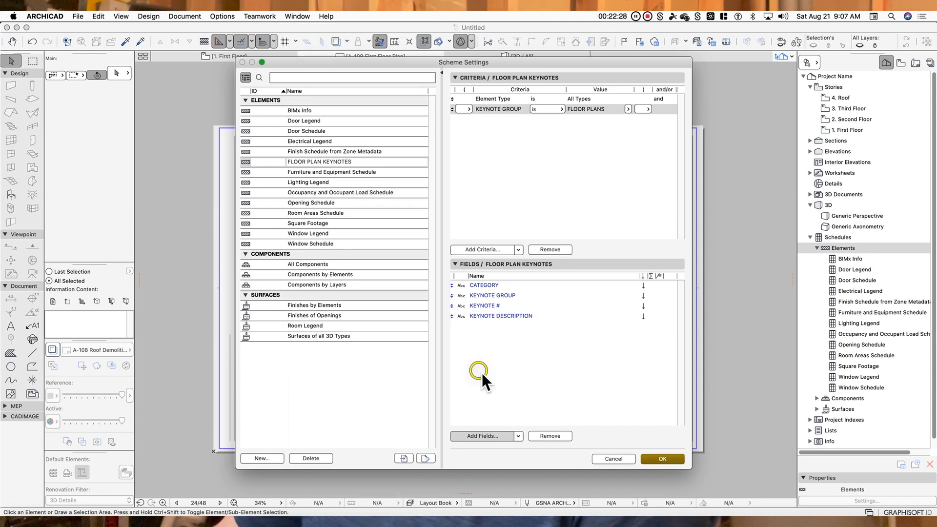
Remove the KEYNOTE GROUP field from the scheme and turn off sorting by KEYNOTE DESCRIPTION
left_click_drag(452, 296, 453, 285)
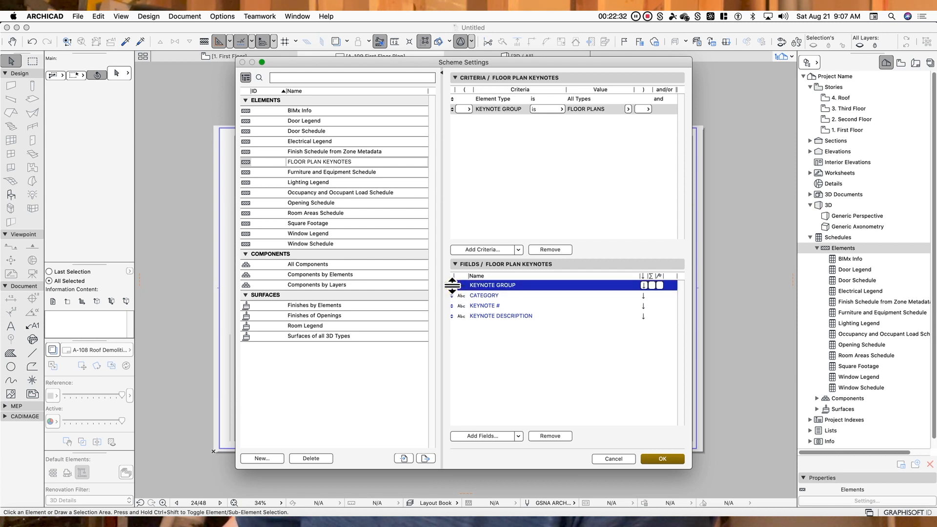
left_click(562, 436)
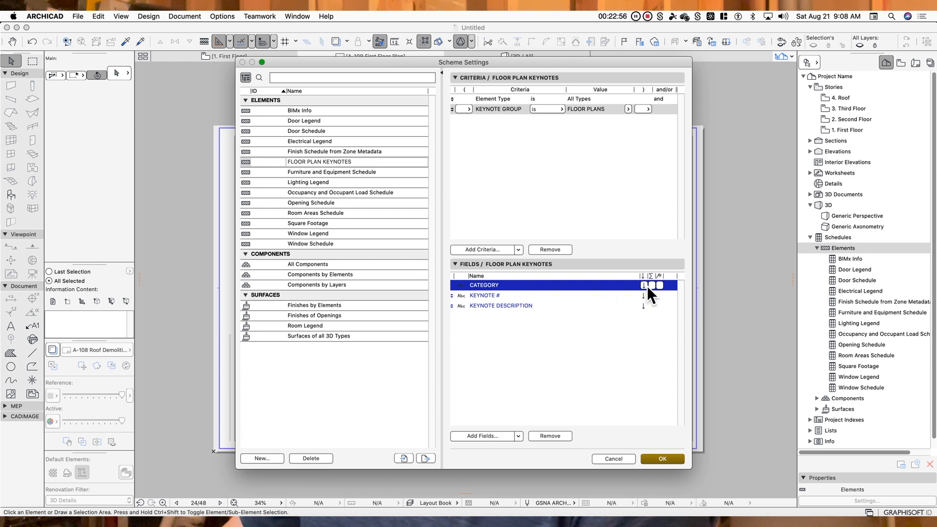
left_click(643, 307)
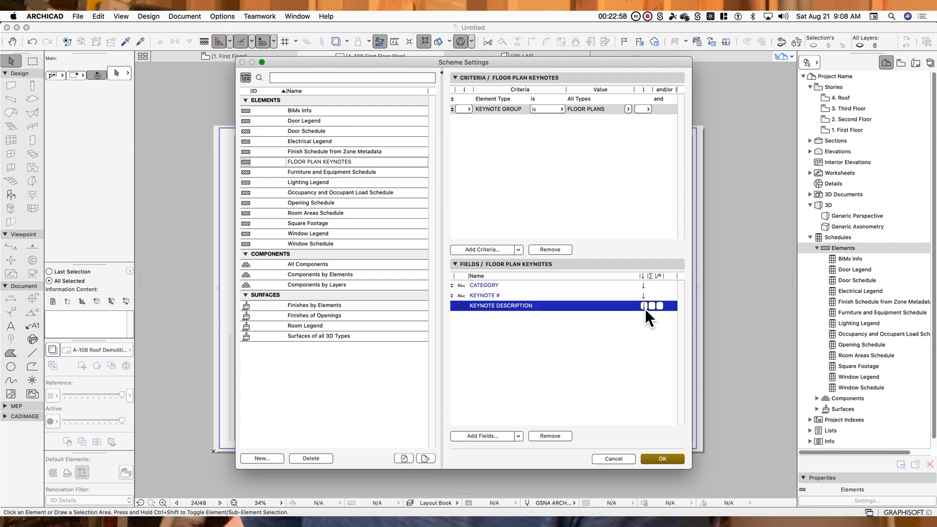
left_click(514, 296)
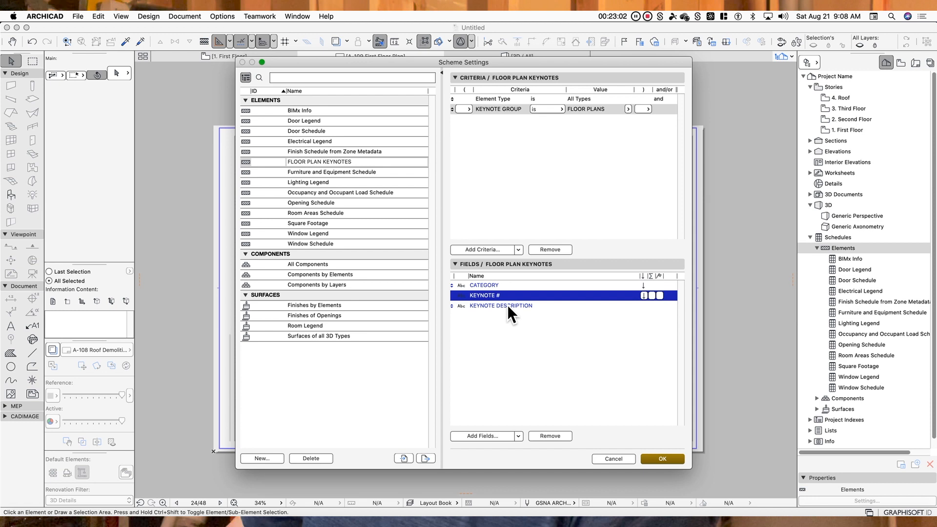
Confirm the scheme settings and open the FLOOR PLAN KEYNOTES schedule from the project map
left_click(541, 319)
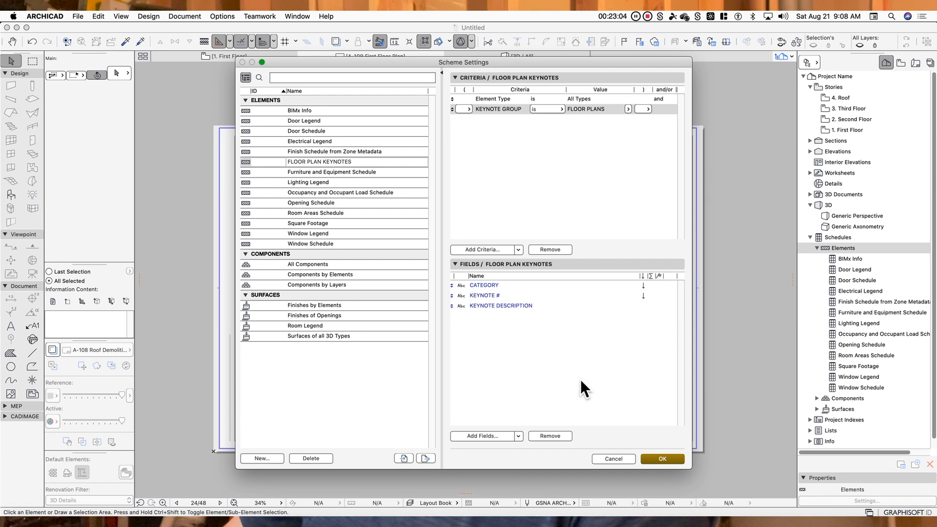
left_click(672, 460)
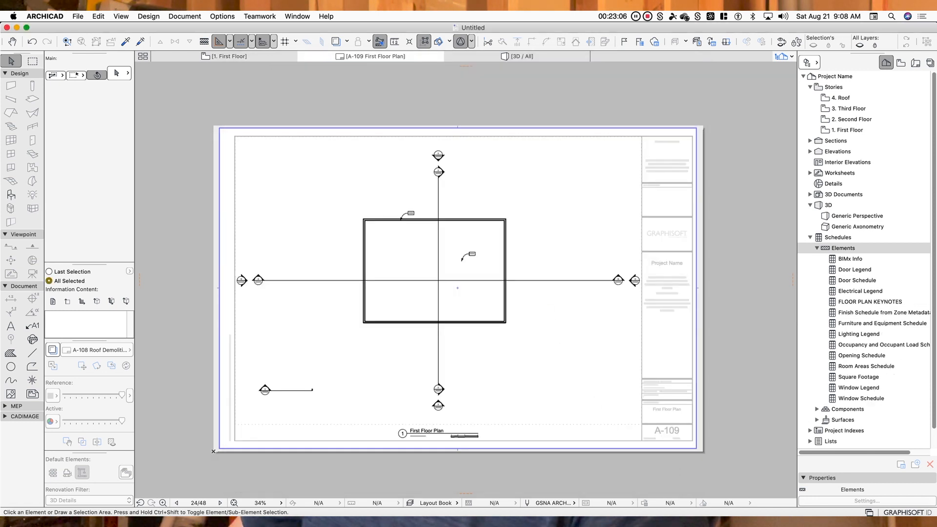
double_click(869, 301)
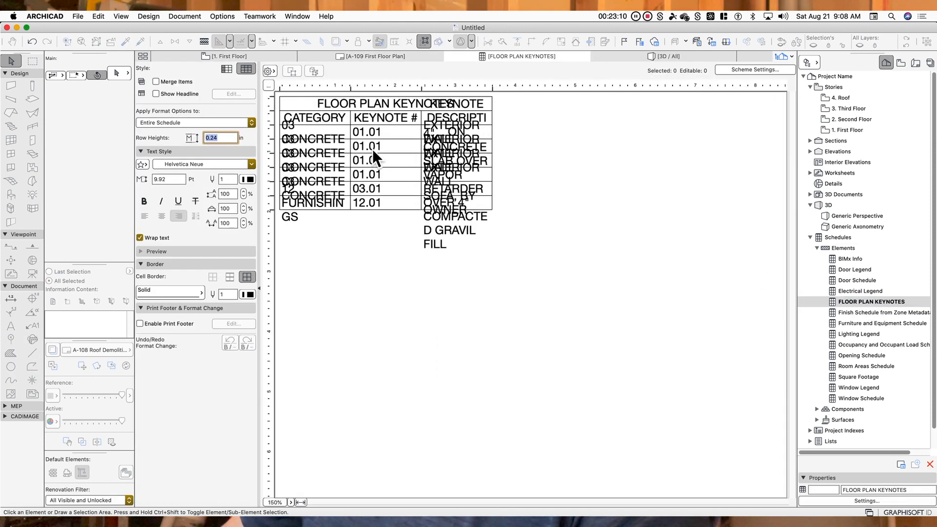
Make the FLOOR PLAN KEYNOTES title and the CATEGORY header of the schedule bold
left_click(376, 110)
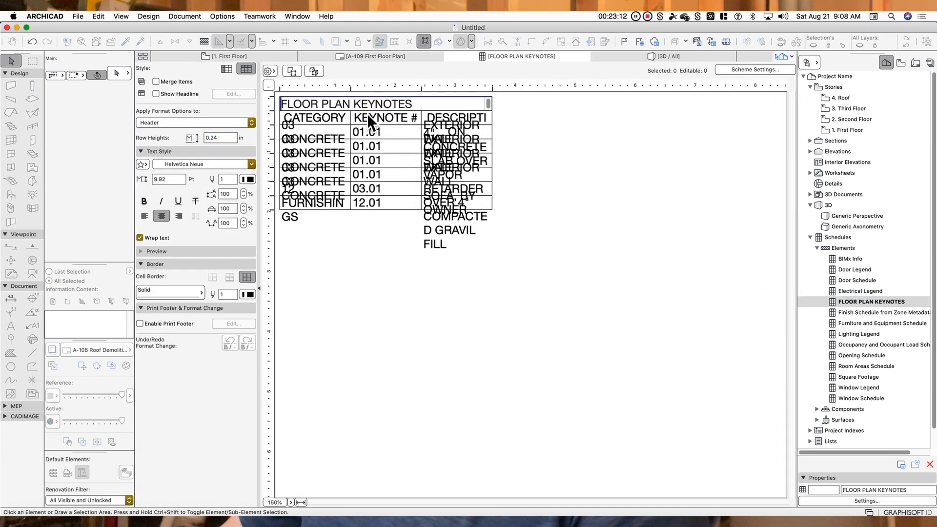
left_click(144, 201)
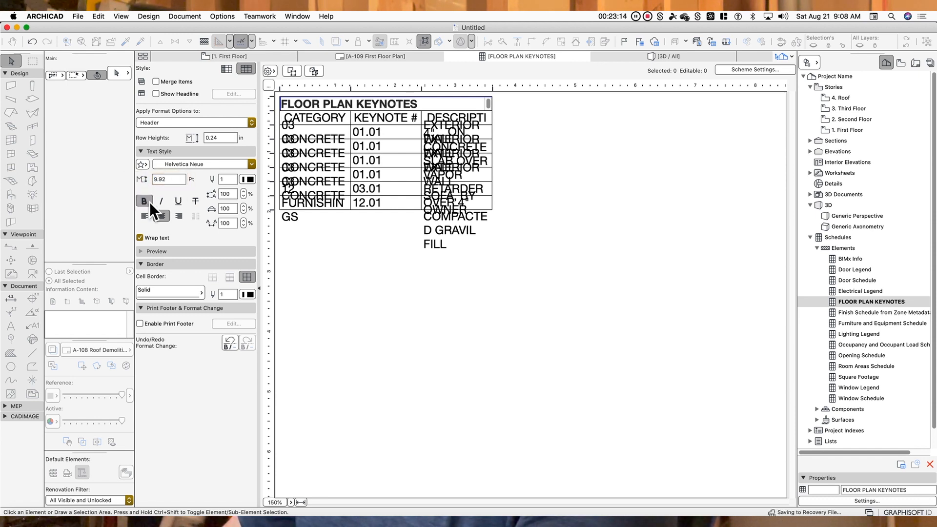
left_click(350, 115)
left_click(144, 201)
Set the text size of the schedule's value cells to 9 pt
left_click_drag(183, 179, 135, 180)
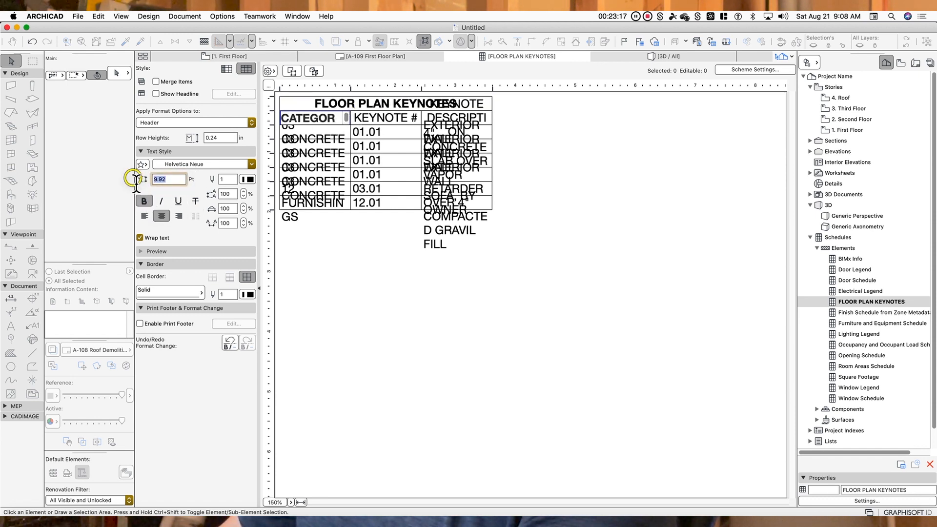
left_click(302, 150)
double_click(166, 179)
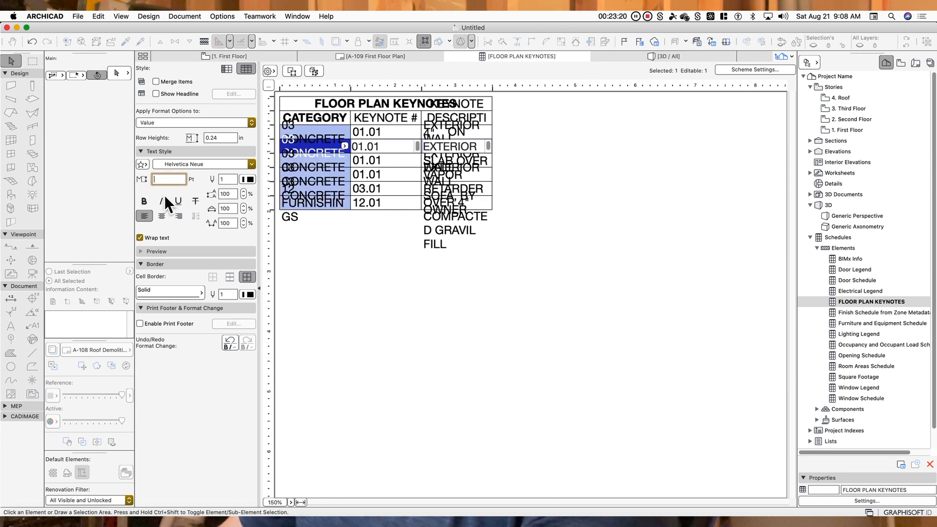
type("9")
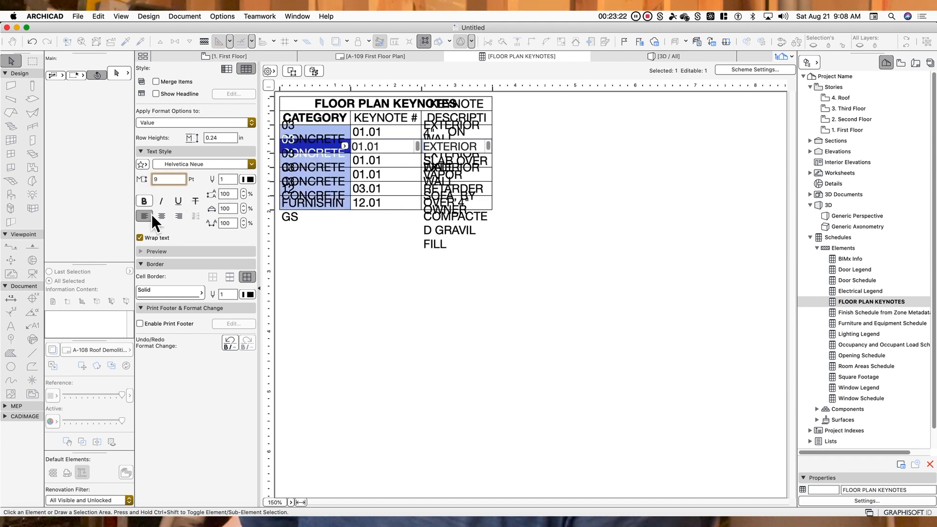
key("Return")
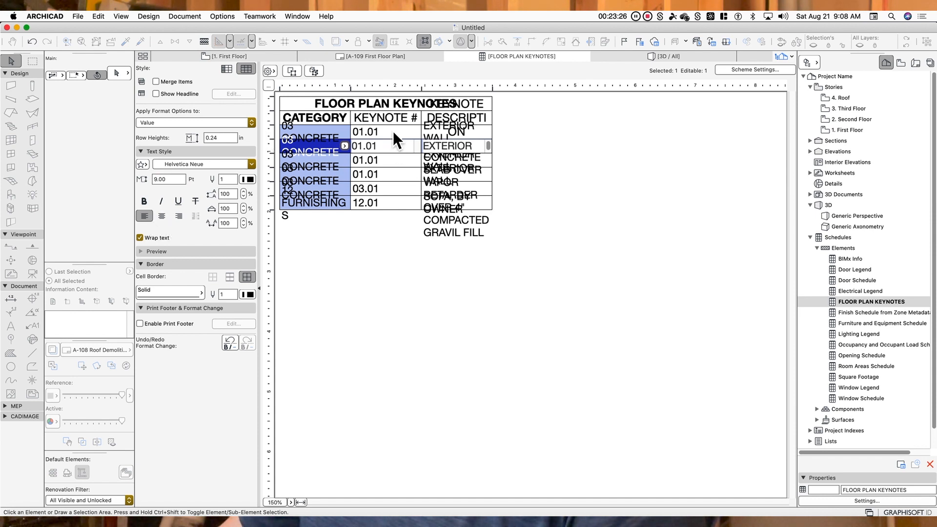
Centre the values in the KEYNOTE # column of the schedule
left_click(393, 131)
left_click(161, 215)
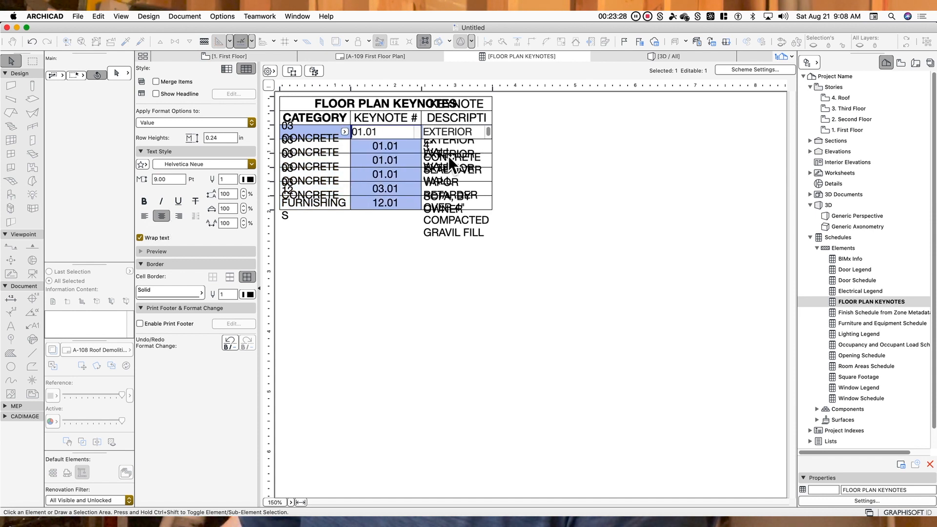
left_click(448, 146)
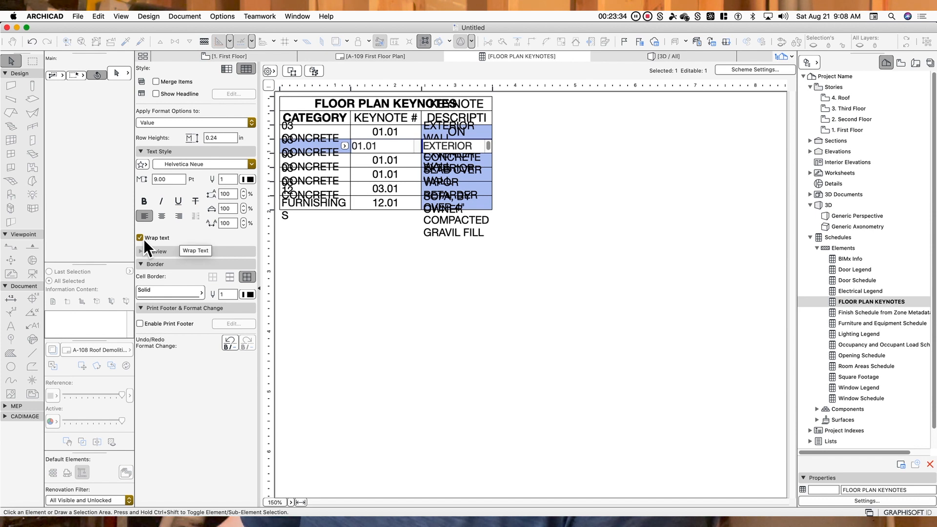
left_click(345, 236)
Merge identical items in the schedule and show headlines taken from the first schedule field
left_click(324, 136)
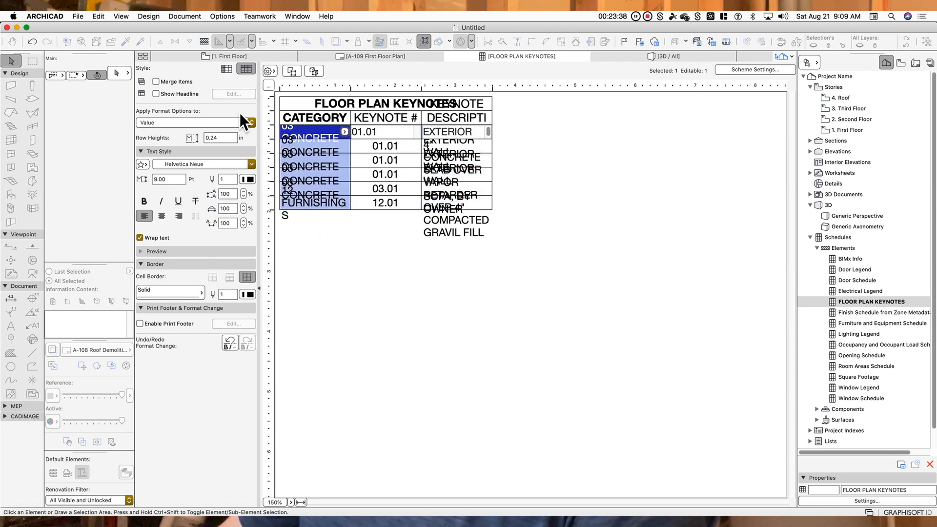
left_click(164, 83)
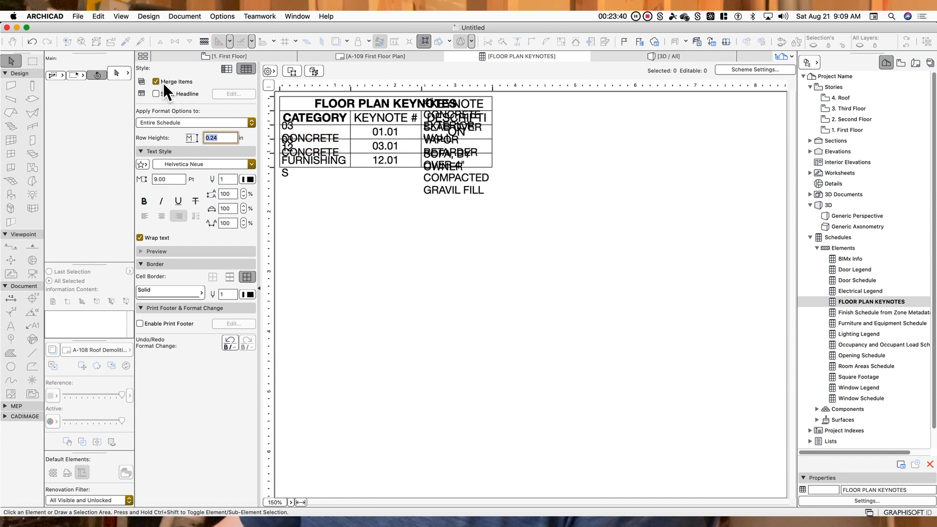
left_click(168, 96)
left_click(246, 94)
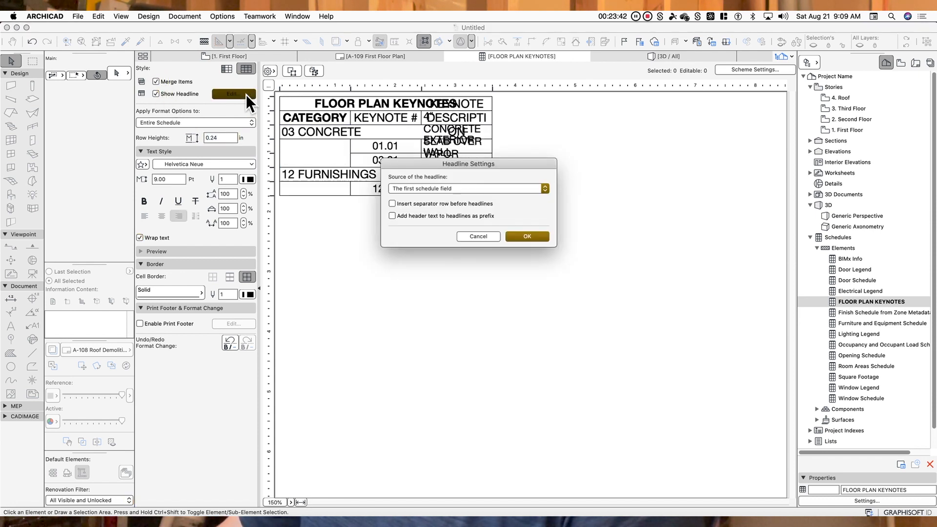
left_click(530, 238)
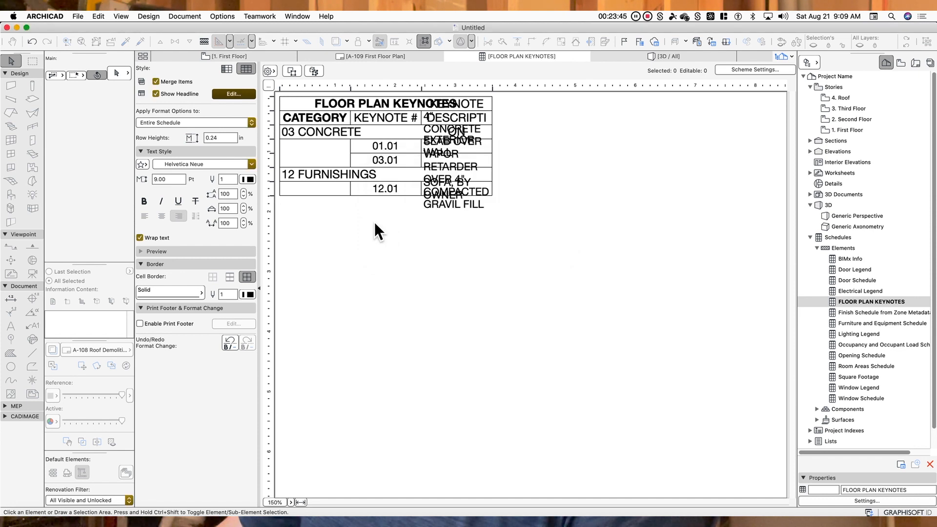
Clear the CATEGORY header text from the first column of the schedule
left_click(347, 119)
double_click(347, 118)
key("BackSpace")
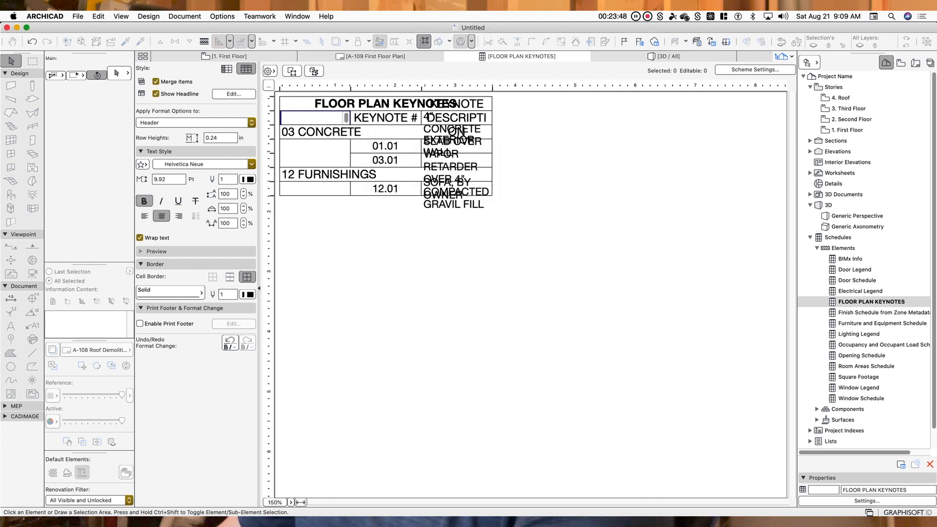
left_click(348, 218)
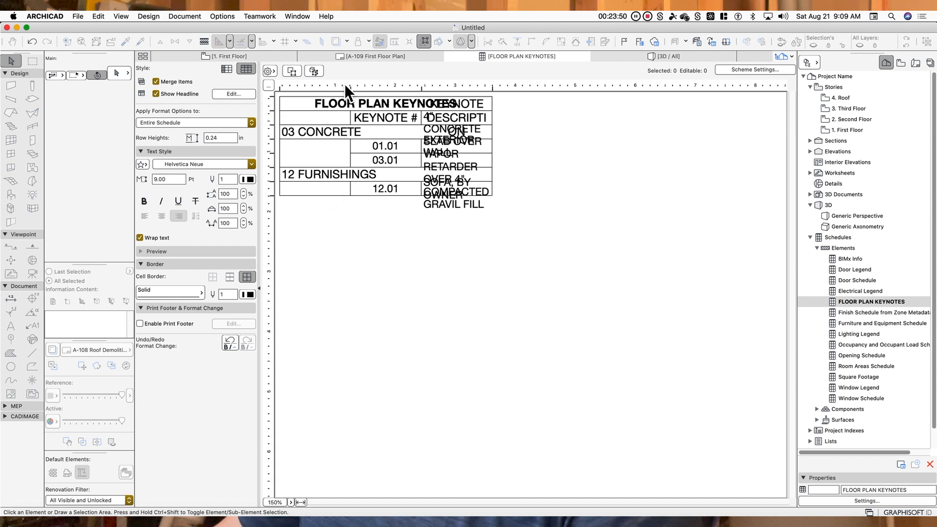
Narrow the schedule's first column to about 0.3 in and widen the KEYNOTE DESCRIPTION column to about 2.4 in, keeping text wrapping on
left_click_drag(350, 89, 297, 89)
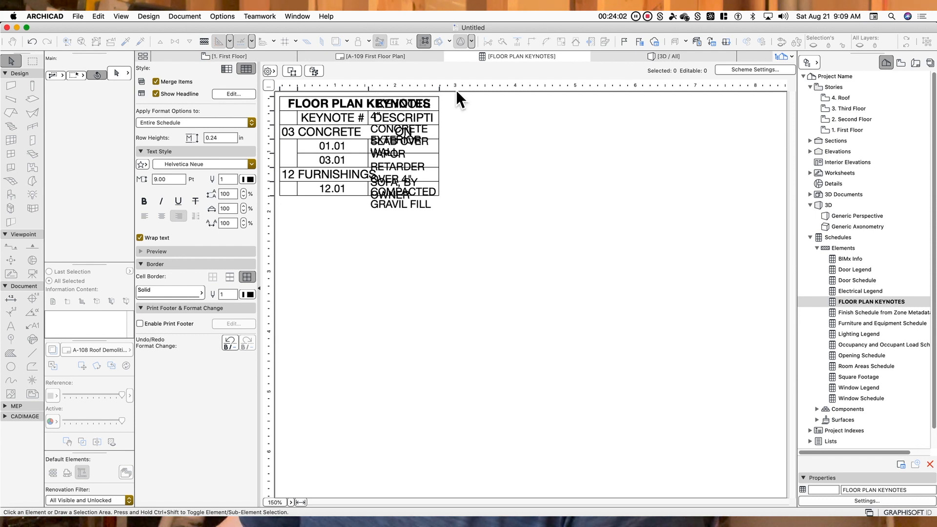
mouse_move(439, 89)
left_mouse_down()
mouse_move(517, 90)
mouse_move(516, 103)
left_mouse_up()
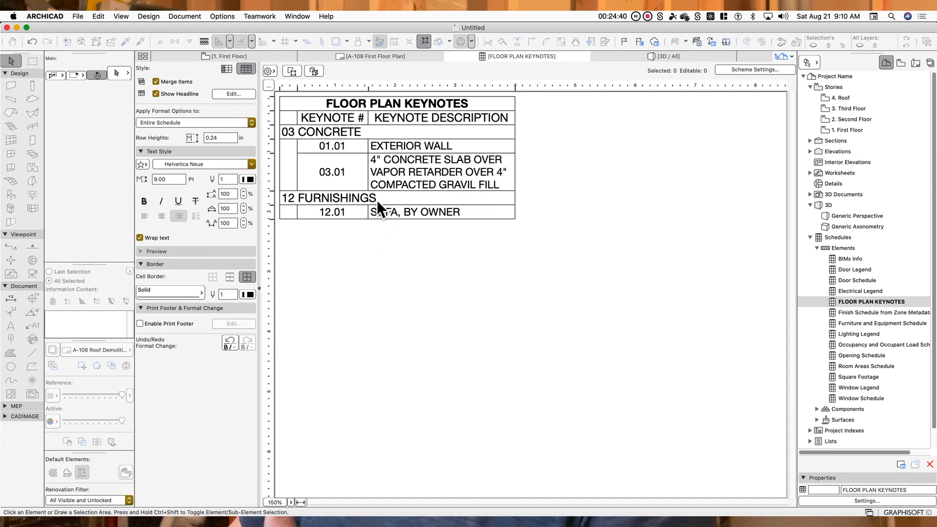
left_click(154, 240)
left_click(153, 241)
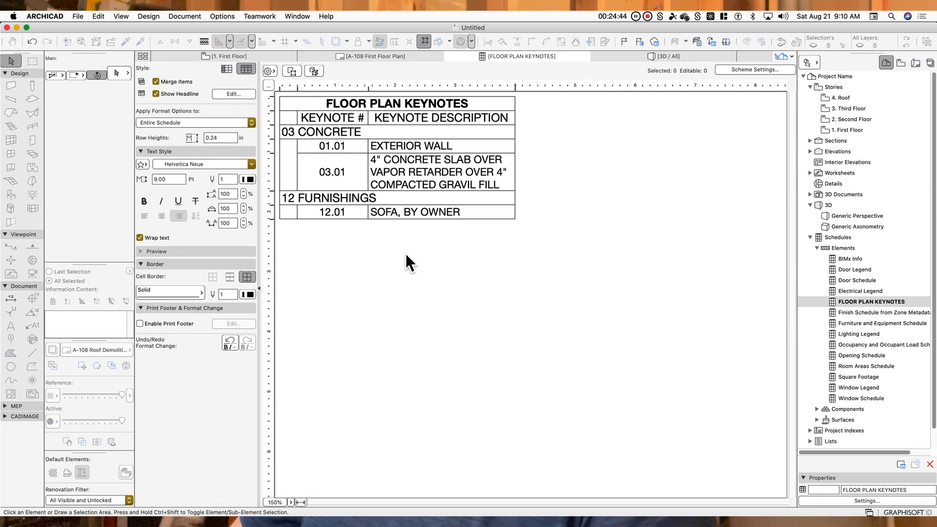
Place the FLOOR PLAN KEYNOTES schedule on the A-109 First Floor Plan layout and remove its drawing title
left_click(391, 59)
left_click_drag(893, 303, 576, 361)
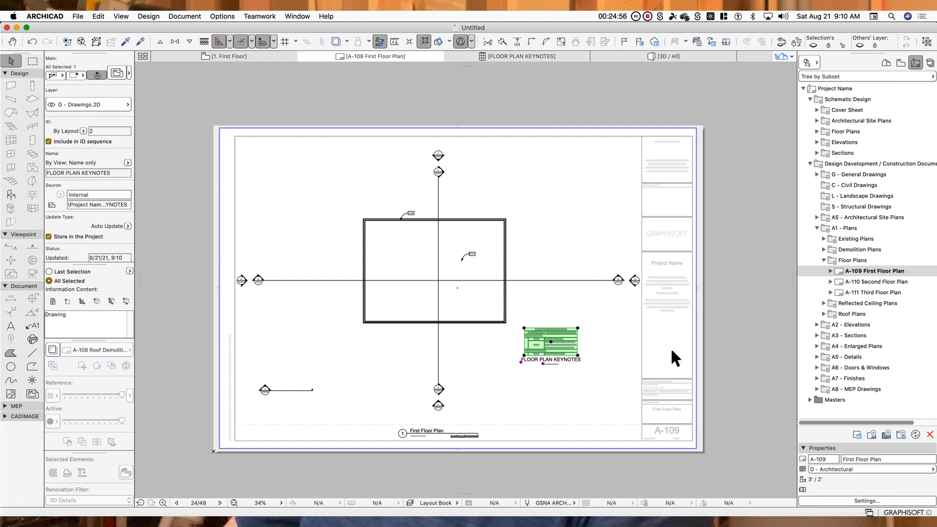
scroll(98, 220, "down", 10)
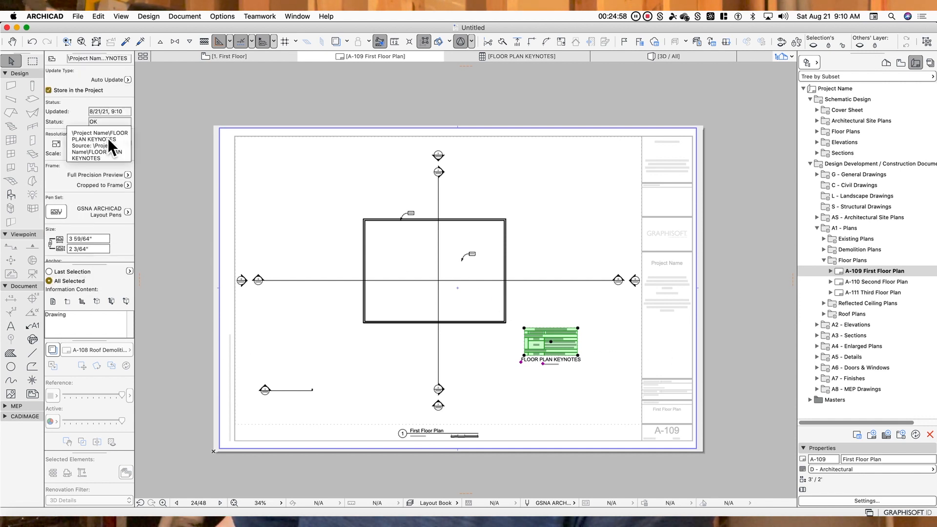
left_click(115, 245)
left_click(149, 244)
Fit the schedule's frame to its drawing and move it to the layout's upper right corner beside the title block
scroll(104, 211, "up", 5)
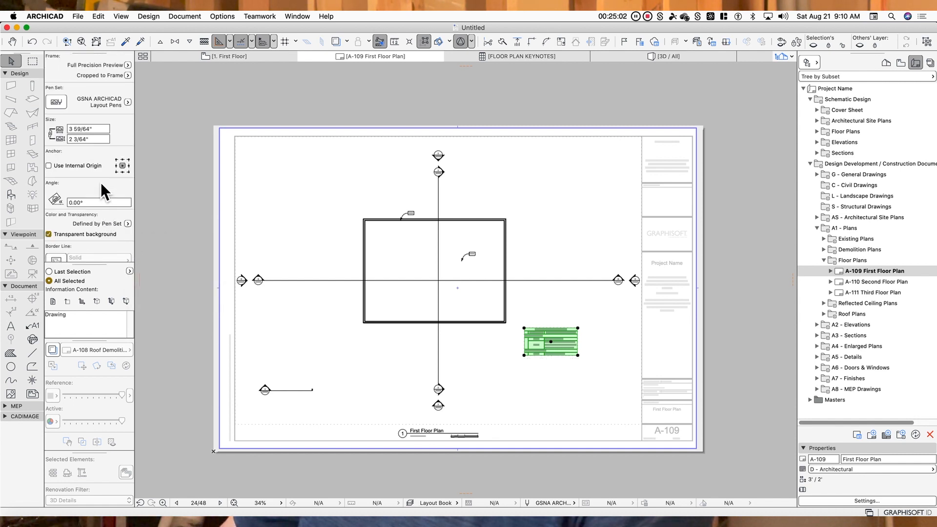
scroll(100, 183, "up", 5)
left_click(127, 221)
left_click(160, 224)
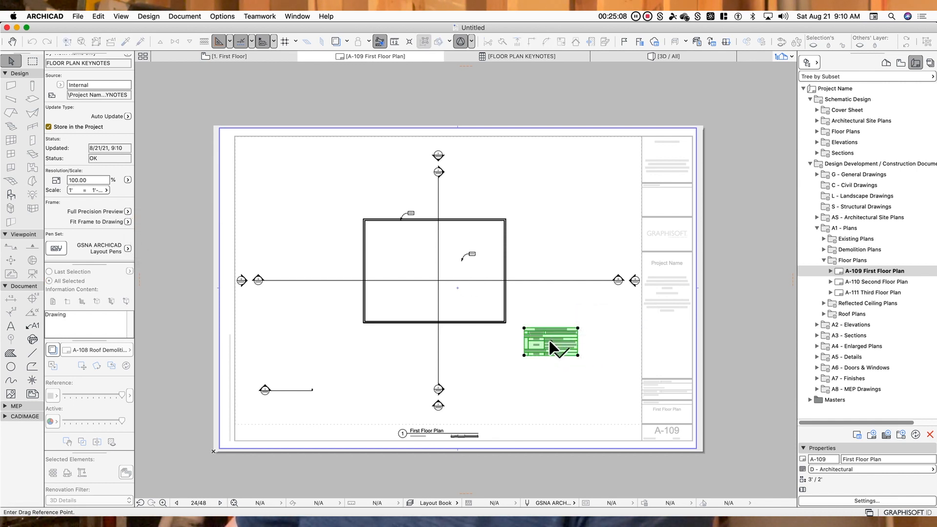
mouse_move(555, 342)
left_mouse_down()
mouse_move(579, 176)
mouse_move(595, 168)
mouse_move(581, 151)
mouse_move(596, 155)
left_mouse_up()
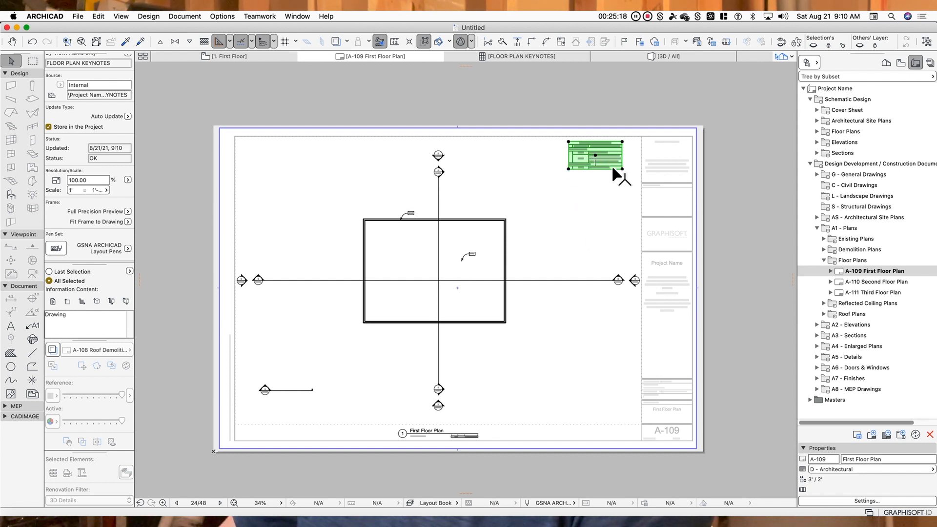
Set the update type of the placed schedule drawing to Auto Update
scroll(109, 189, "up", 5)
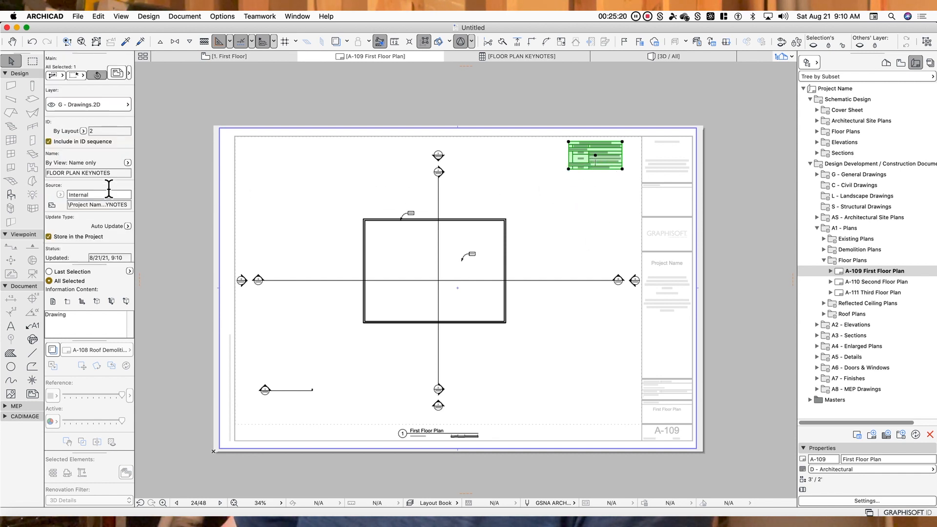
left_click(127, 226)
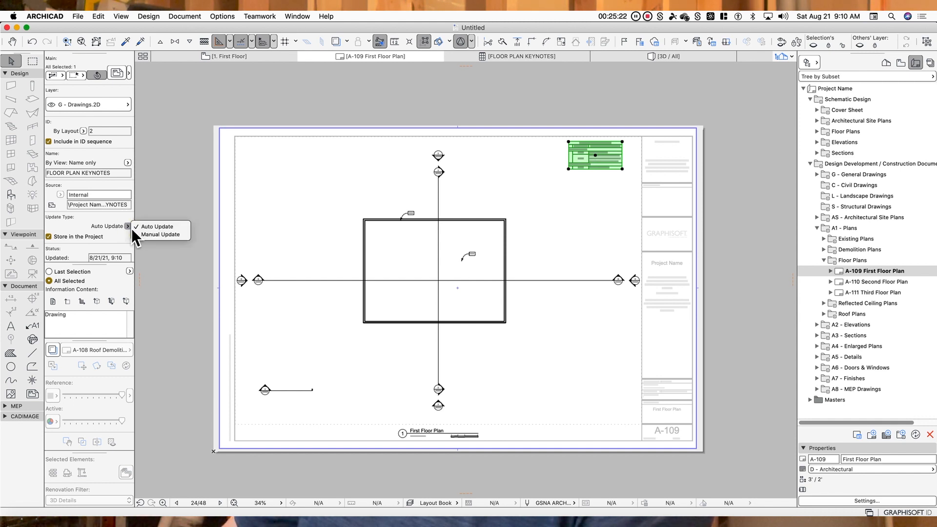
left_click(157, 227)
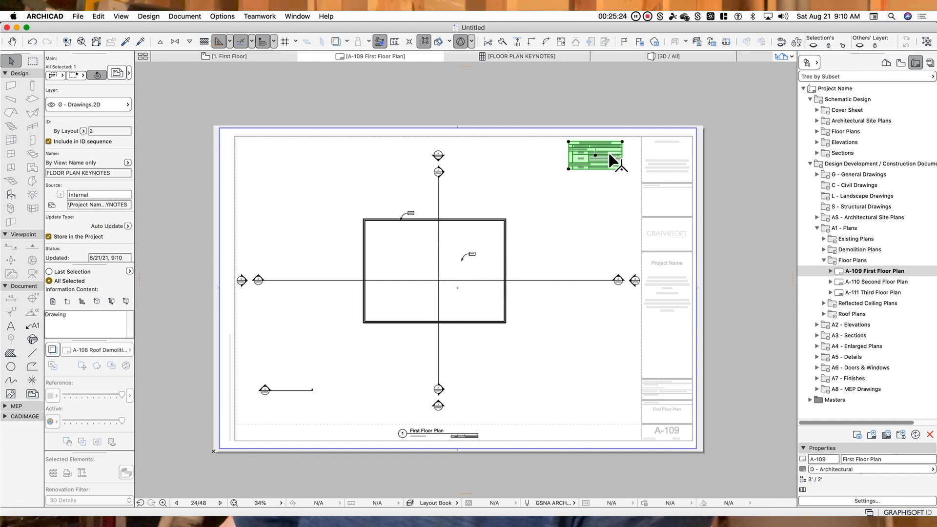